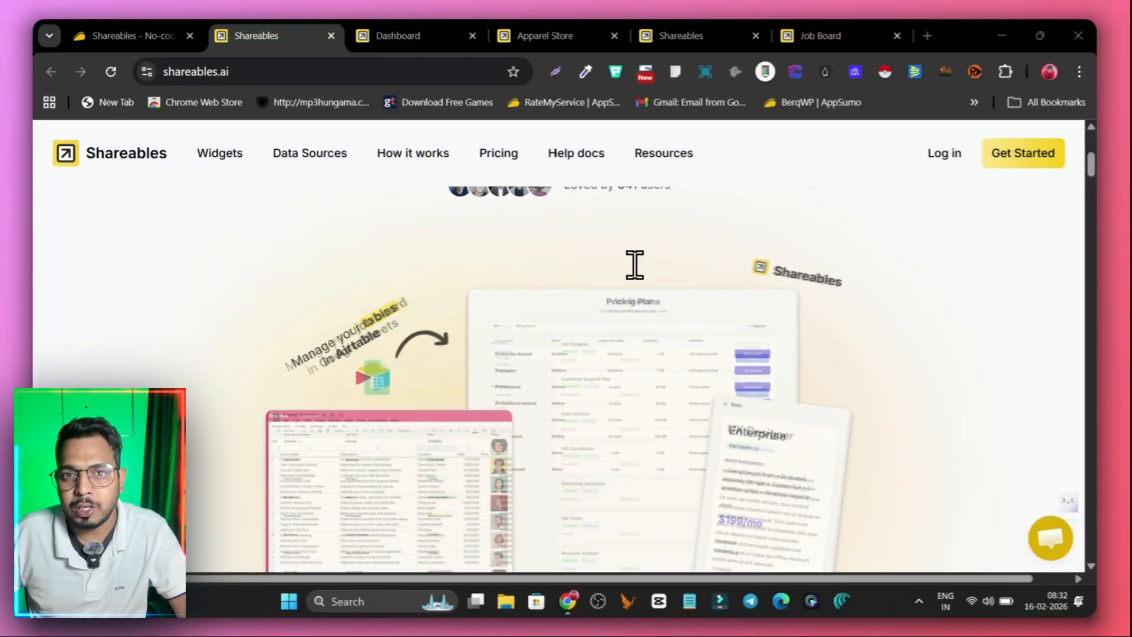
Step: Read through the how-it-works sections of the Shareables home page, from connecting data to customizing a template
{"action": "scroll", "coordinate": [861, 259], "scroll_direction": "down", "scroll_amount": 8}
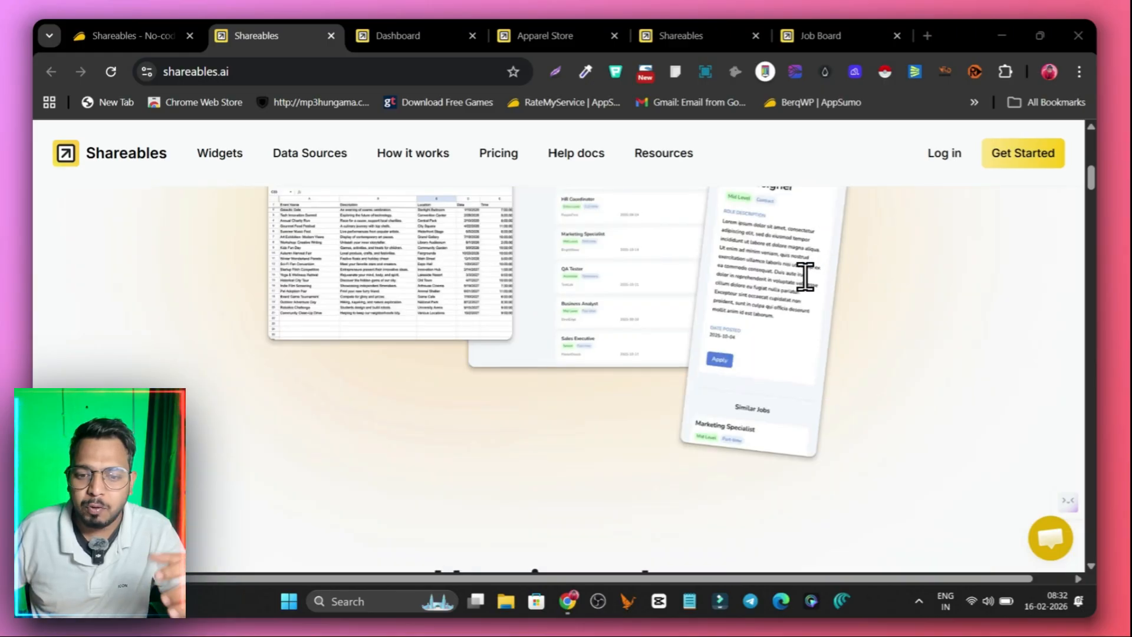
{"action": "scroll", "coordinate": [384, 285], "scroll_direction": "down", "scroll_amount": 8}
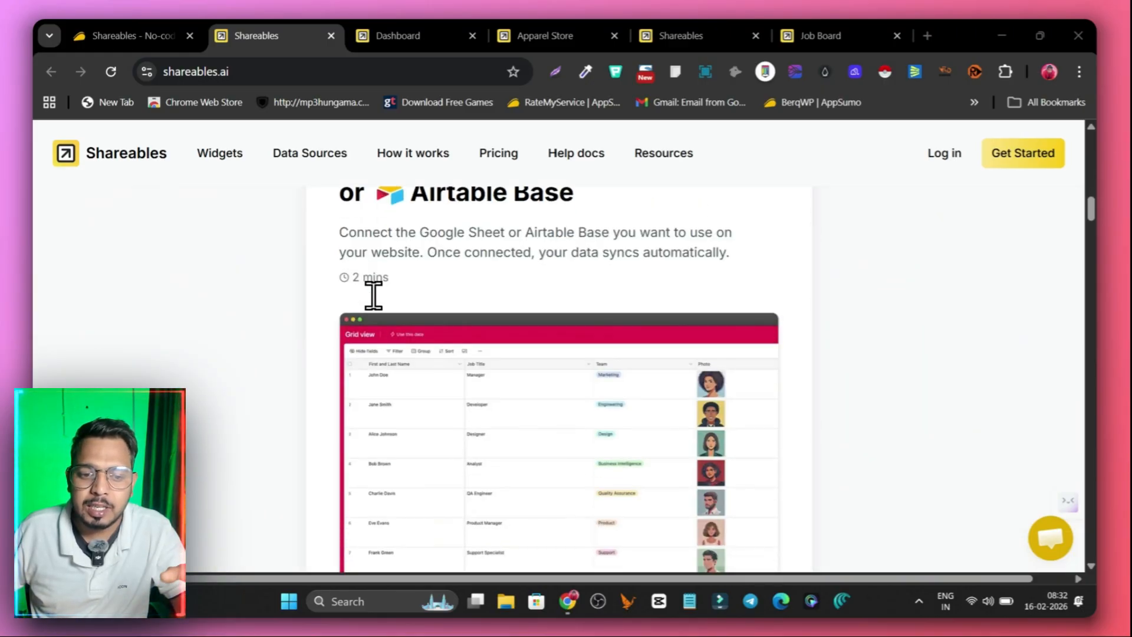
{"action": "scroll", "coordinate": [379, 280], "scroll_direction": "down", "scroll_amount": 10}
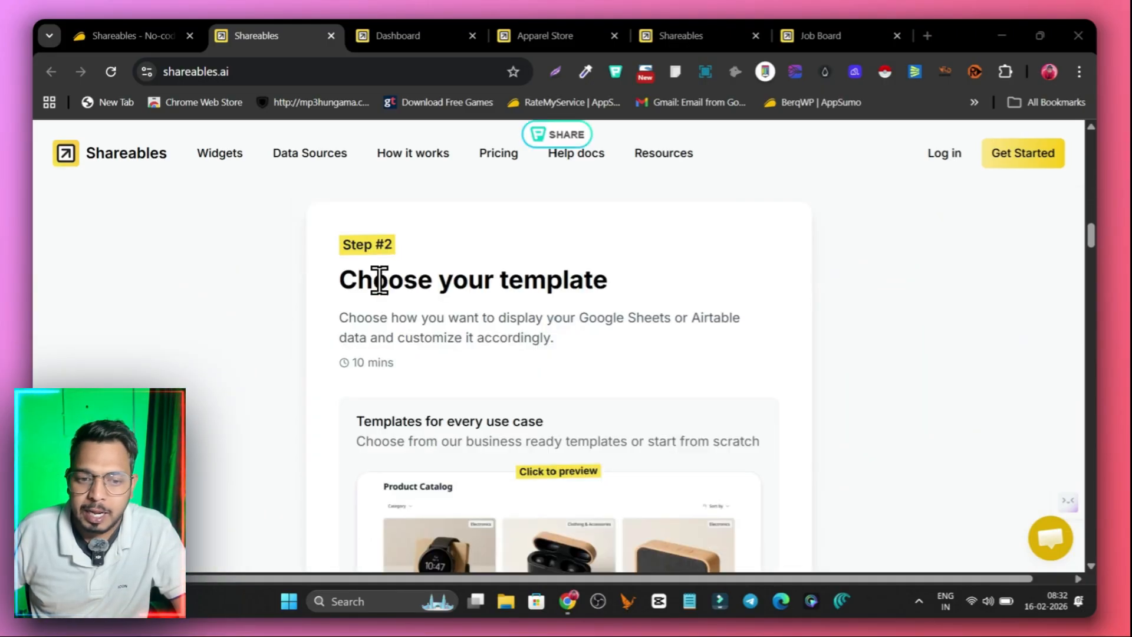
{"action": "scroll", "coordinate": [574, 283], "scroll_direction": "down", "scroll_amount": 2}
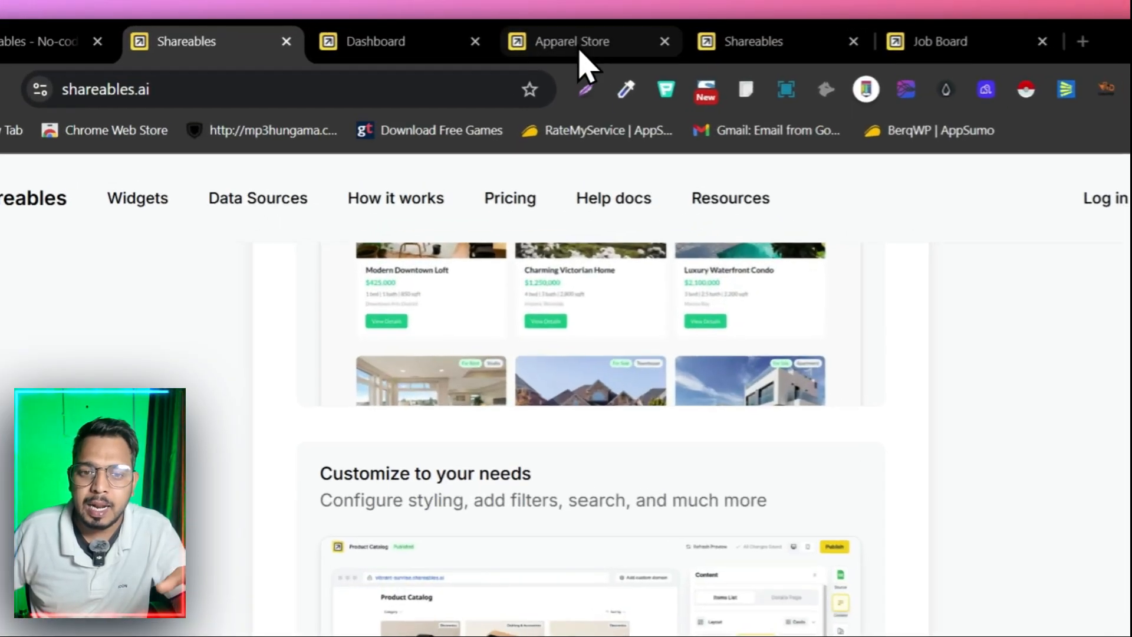
Step: Switch to the Apparel Store demo site and look over its filters and product cards
{"action": "left_click", "coordinate": [554, 37]}
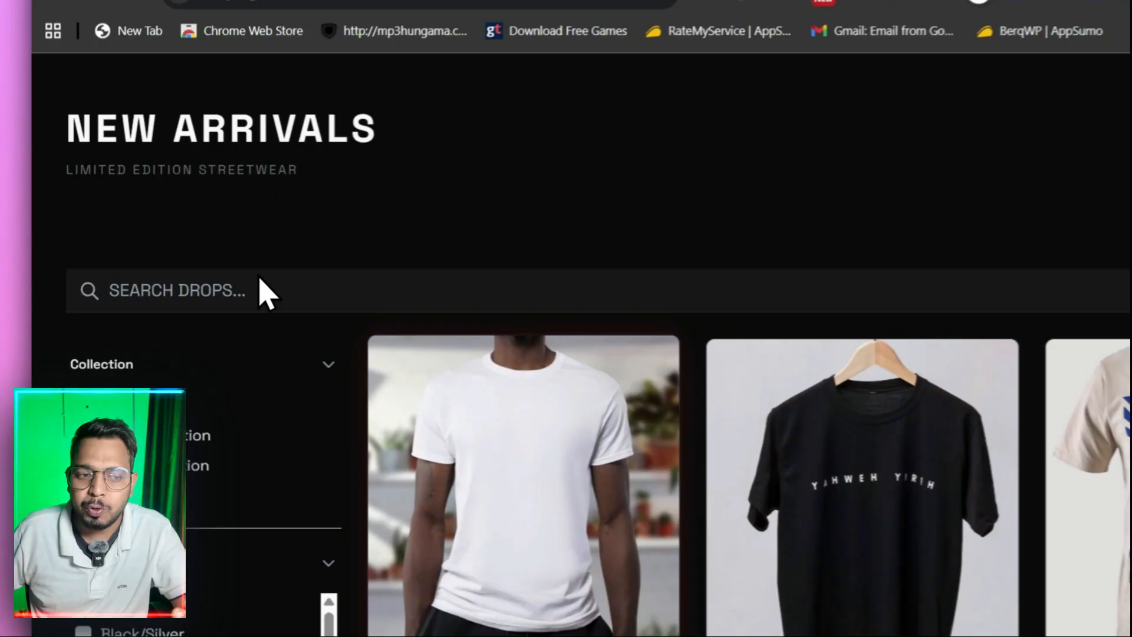
{"action": "scroll", "coordinate": [884, 189], "scroll_direction": "down", "scroll_amount": 5}
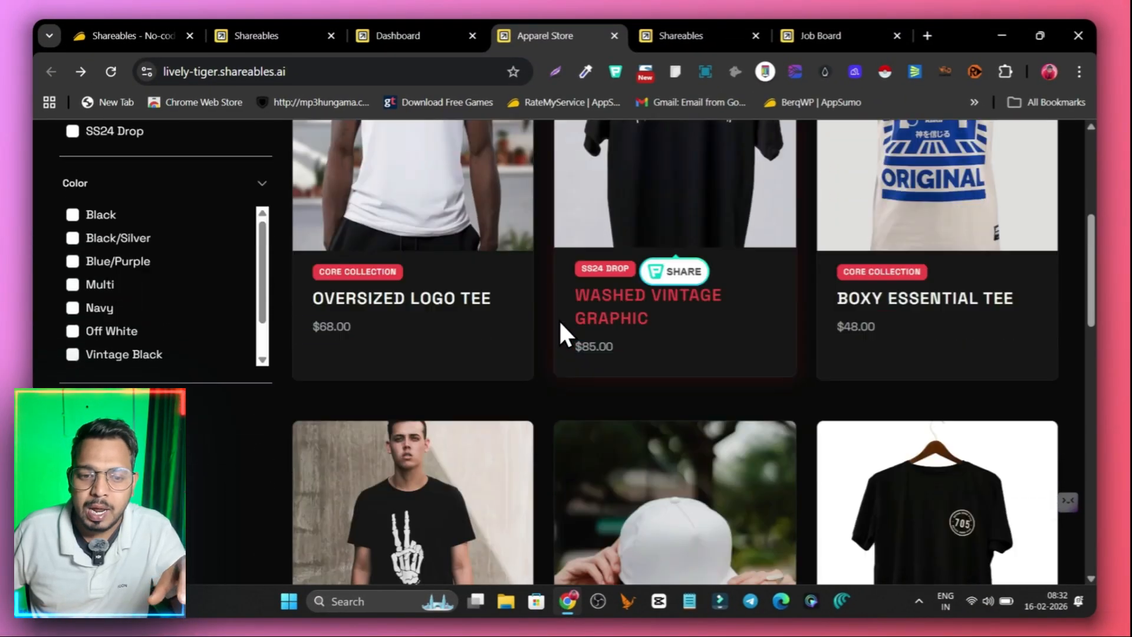
{"action": "scroll", "coordinate": [558, 320], "scroll_direction": "down", "scroll_amount": 2}
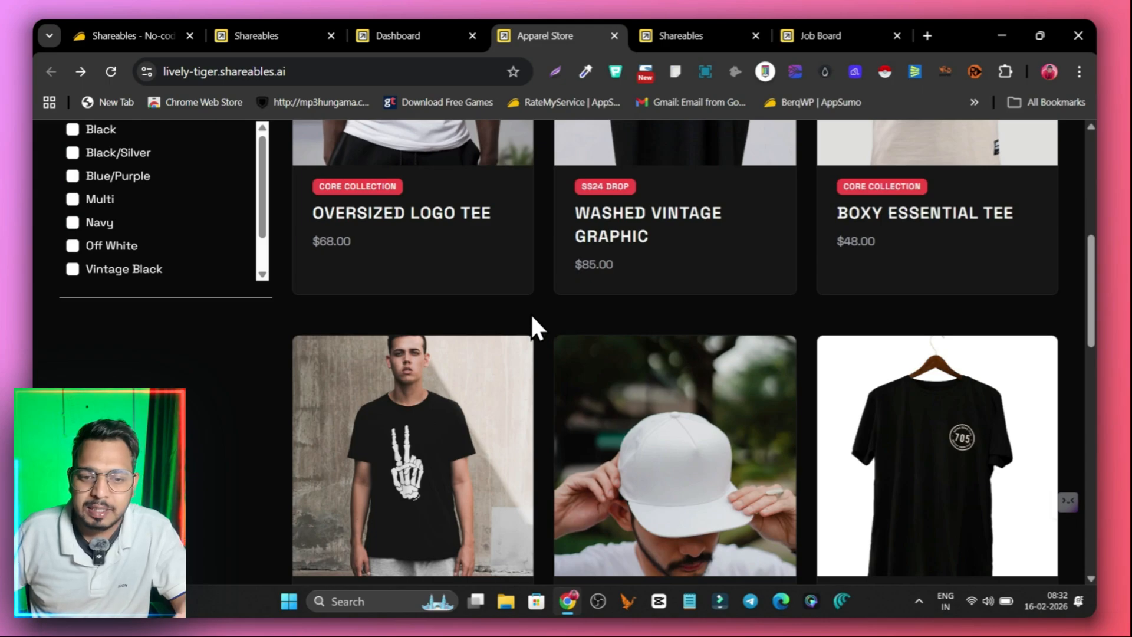
{"action": "scroll", "coordinate": [696, 260], "scroll_direction": "down", "scroll_amount": 15}
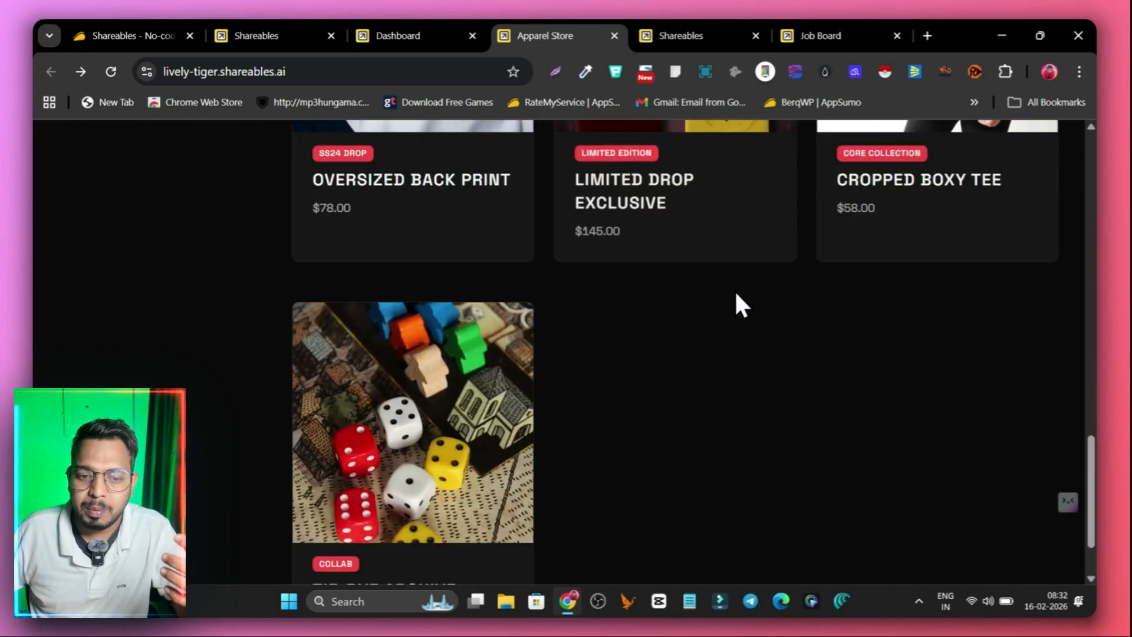
{"action": "scroll", "coordinate": [660, 336], "scroll_direction": "up", "scroll_amount": 12}
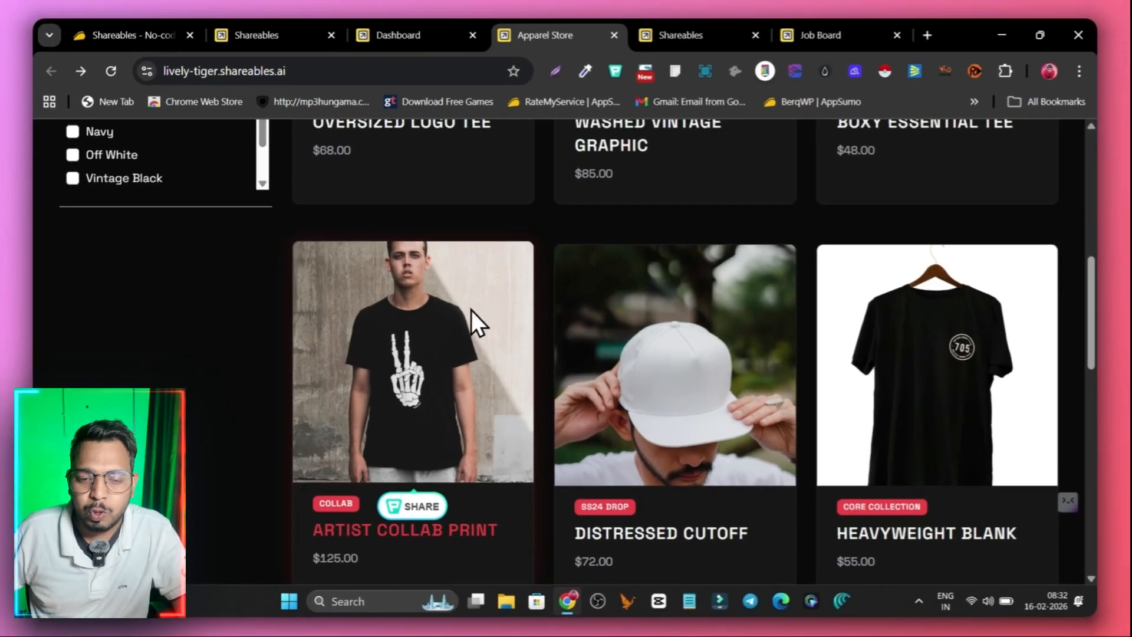
Step: Examine the Distressed Cutoff product page, test its shop link, and close the page it opens
{"action": "left_click", "coordinate": [631, 318]}
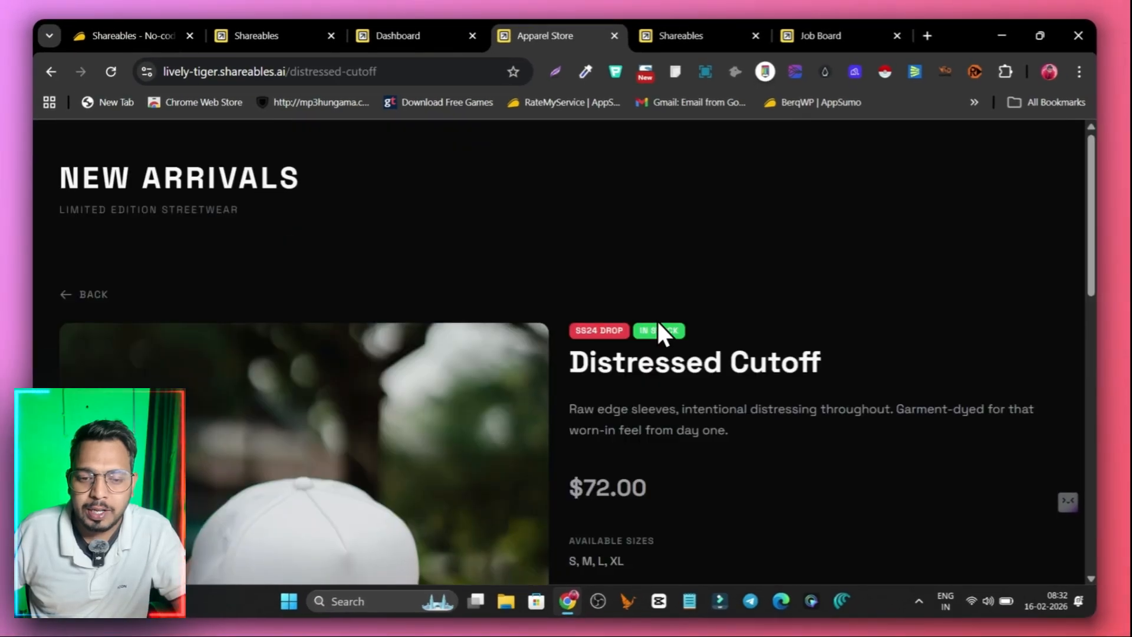
{"action": "scroll", "coordinate": [631, 319], "scroll_direction": "down", "scroll_amount": 5}
{"action": "scroll", "coordinate": [681, 321], "scroll_direction": "down", "scroll_amount": 3}
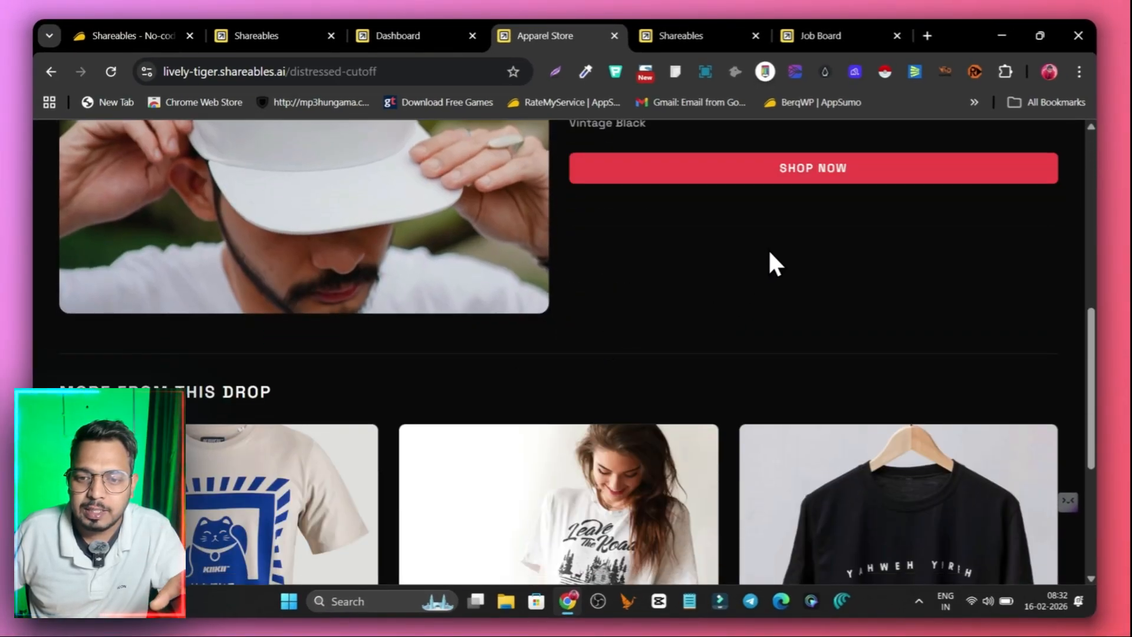
{"action": "scroll", "coordinate": [770, 294], "scroll_direction": "up", "scroll_amount": 3}
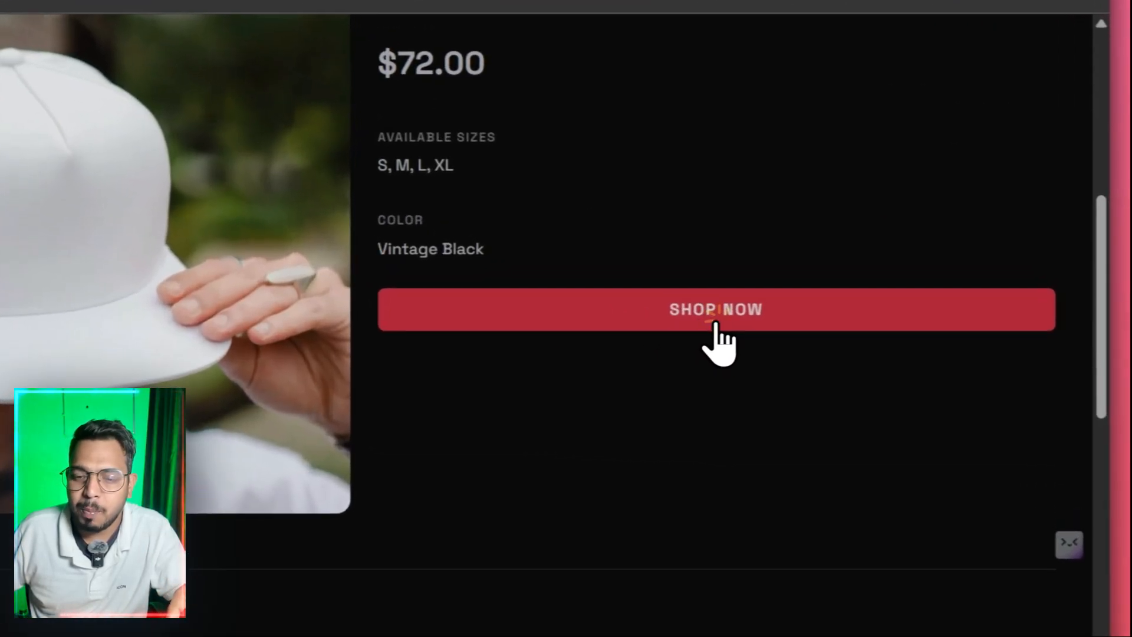
{"action": "left_click", "coordinate": [812, 333]}
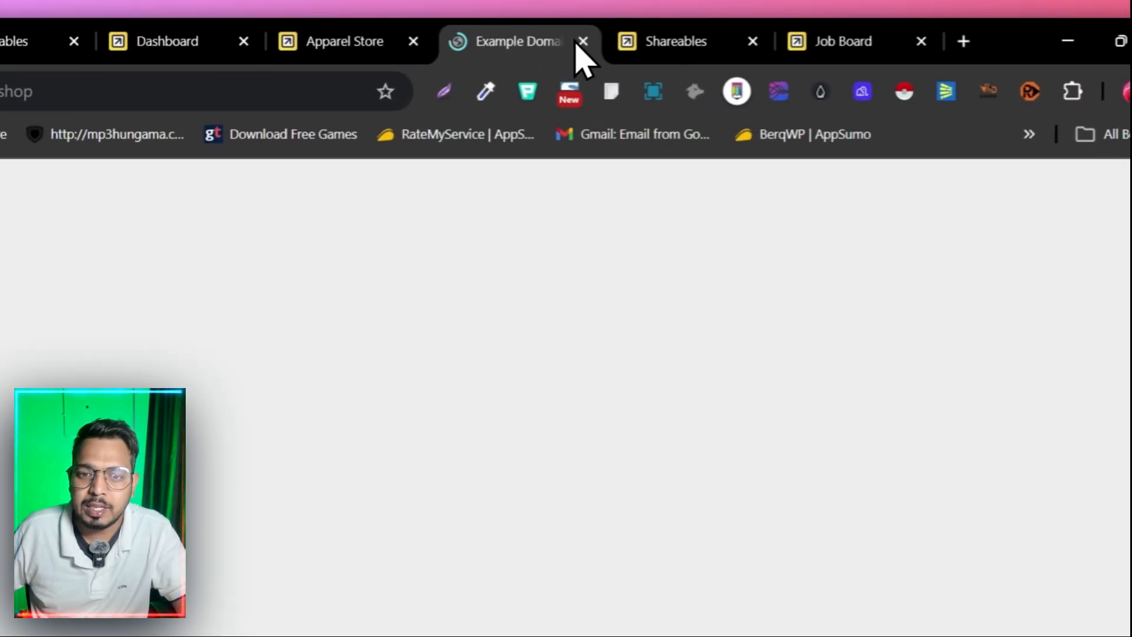
{"action": "left_click", "coordinate": [580, 43]}
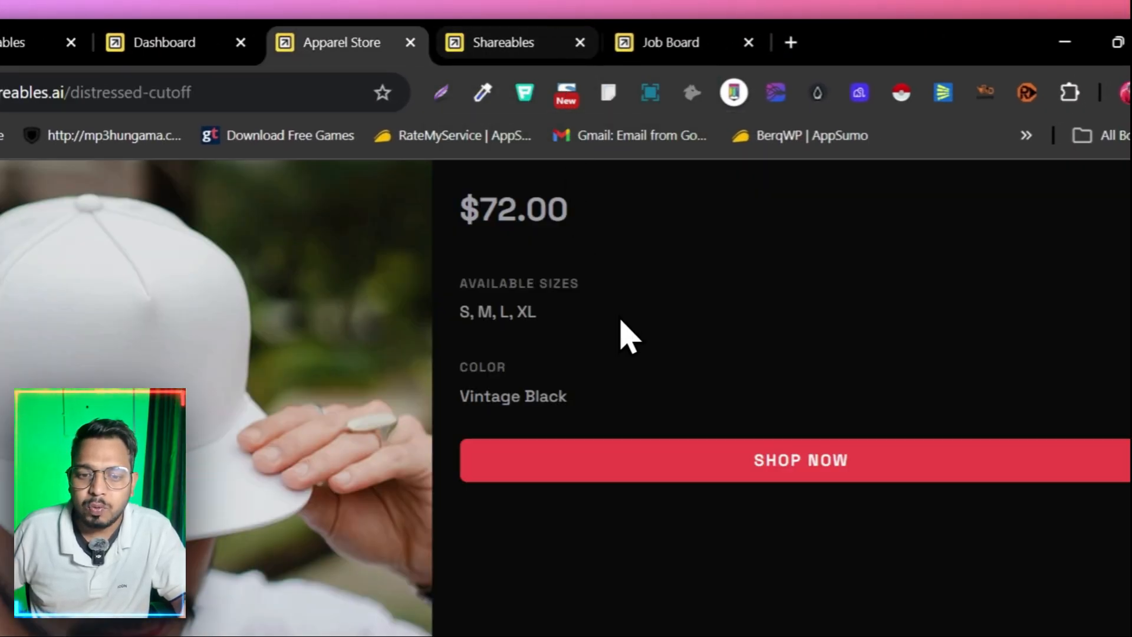
{"action": "scroll", "coordinate": [648, 330], "scroll_direction": "up", "scroll_amount": 5}
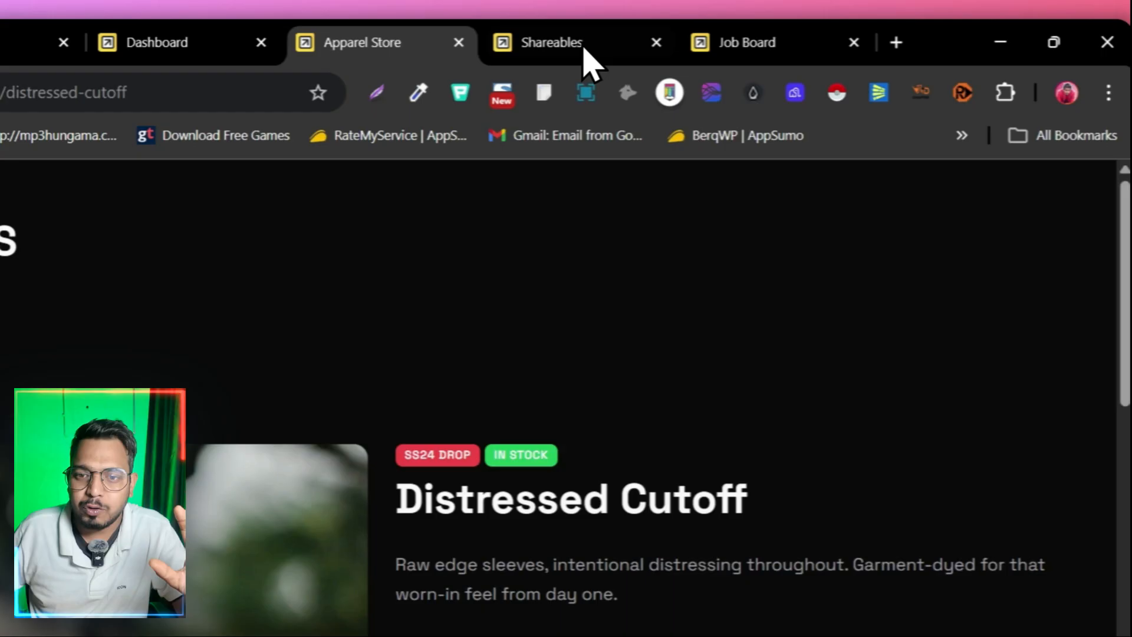
Step: Look over the published Job Board site, try the PixelCraft listing's detail page, and return to the job list
{"action": "left_click", "coordinate": [654, 42]}
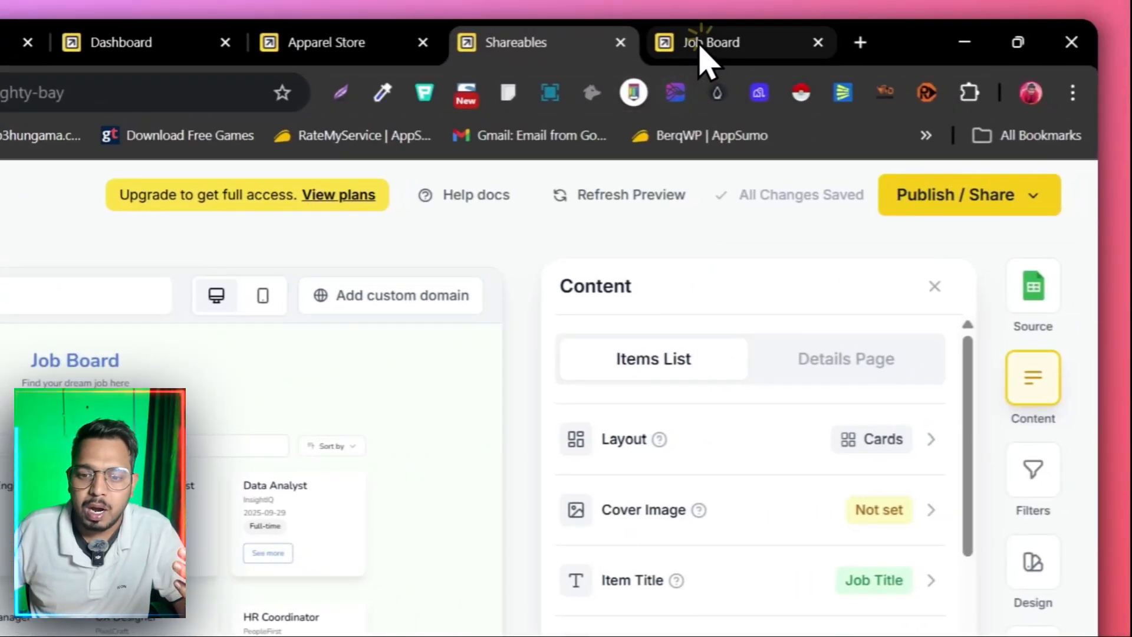
{"action": "left_click", "coordinate": [701, 47]}
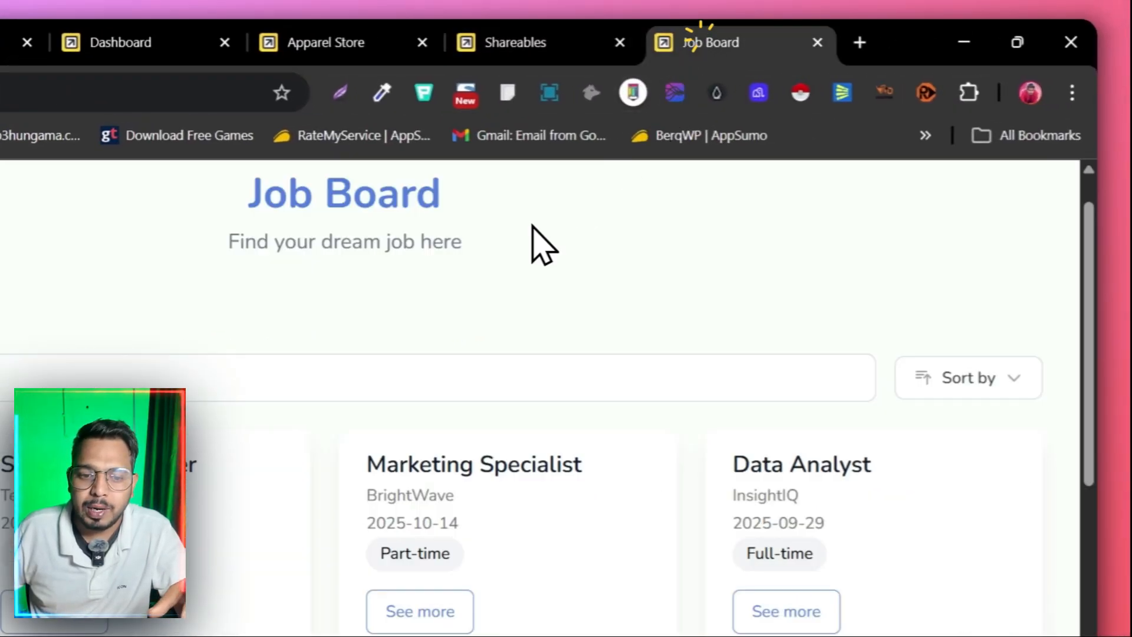
{"action": "scroll", "coordinate": [217, 361], "scroll_direction": "down", "scroll_amount": 2}
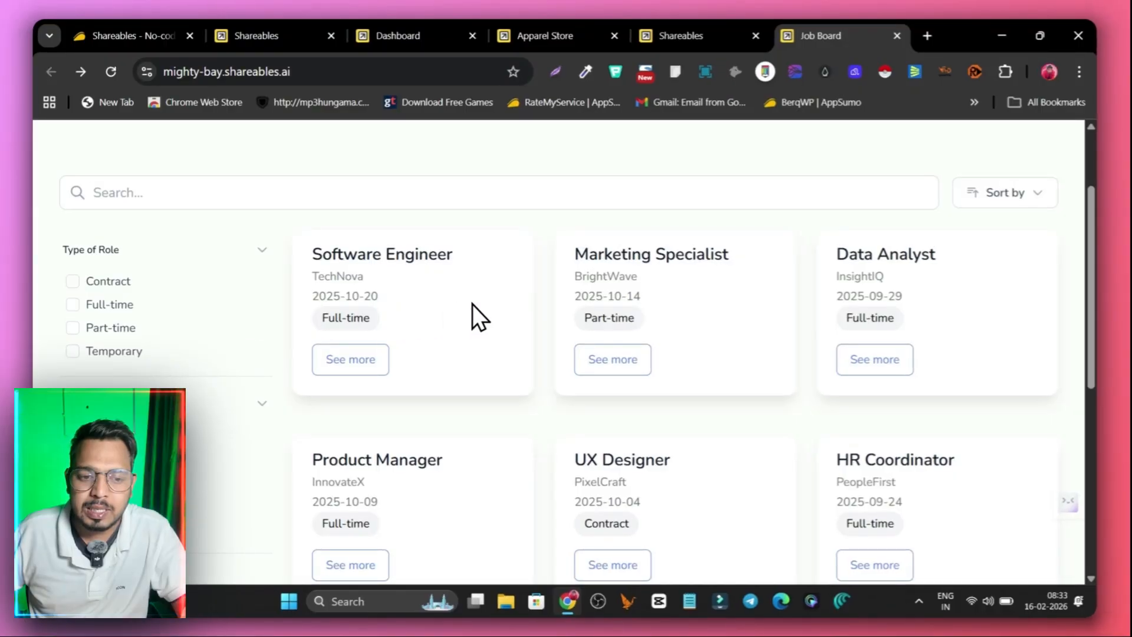
{"action": "scroll", "coordinate": [705, 282], "scroll_direction": "down", "scroll_amount": 5}
{"action": "left_click", "coordinate": [713, 181]}
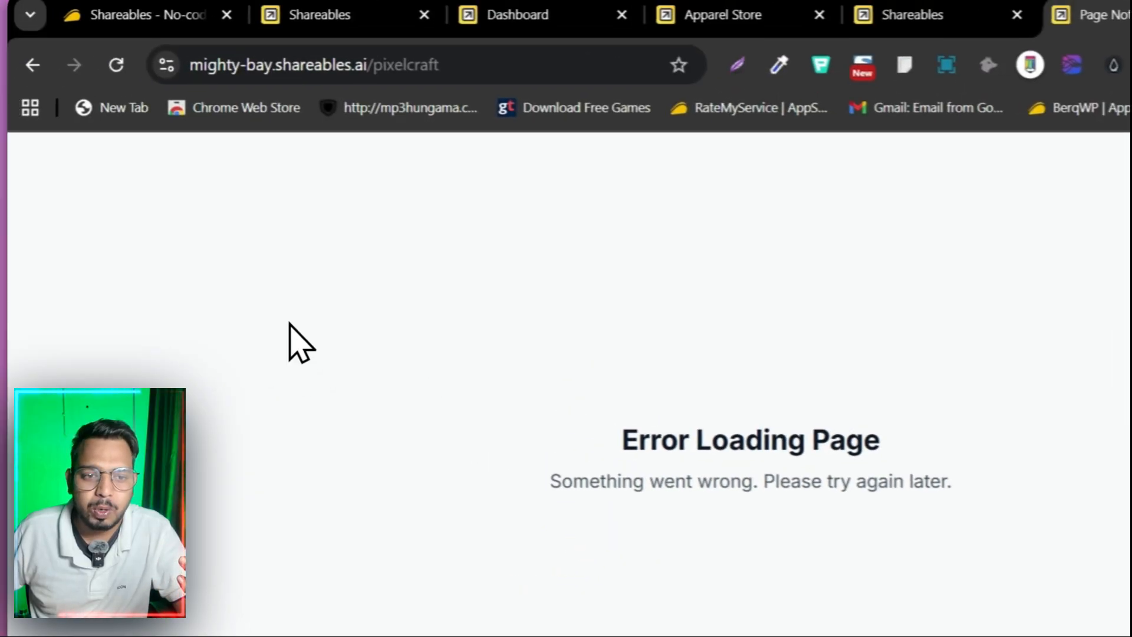
{"action": "left_click", "coordinate": [32, 65]}
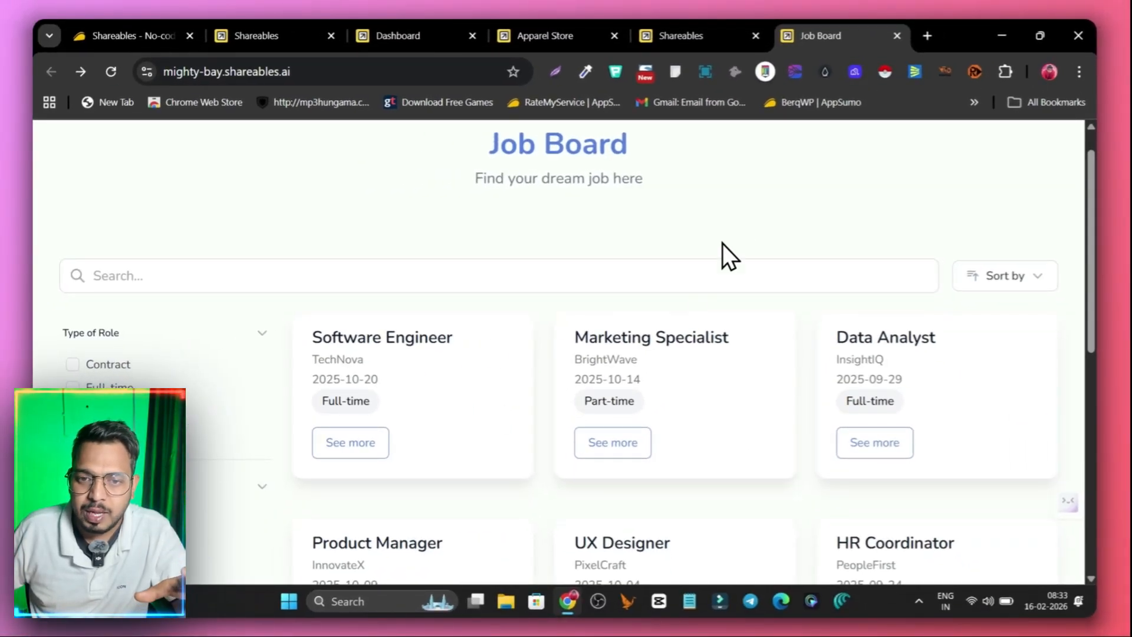
Step: Show the spreadsheet source settings of the Job Board widget in its editor
{"action": "left_click", "coordinate": [660, 37]}
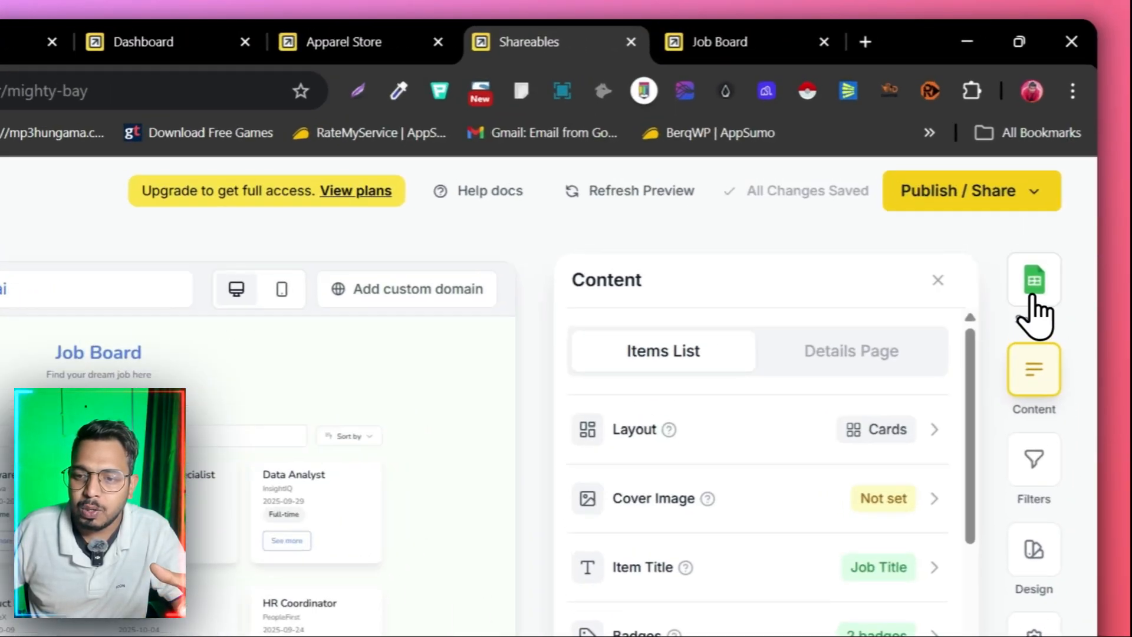
{"action": "left_click", "coordinate": [1050, 212]}
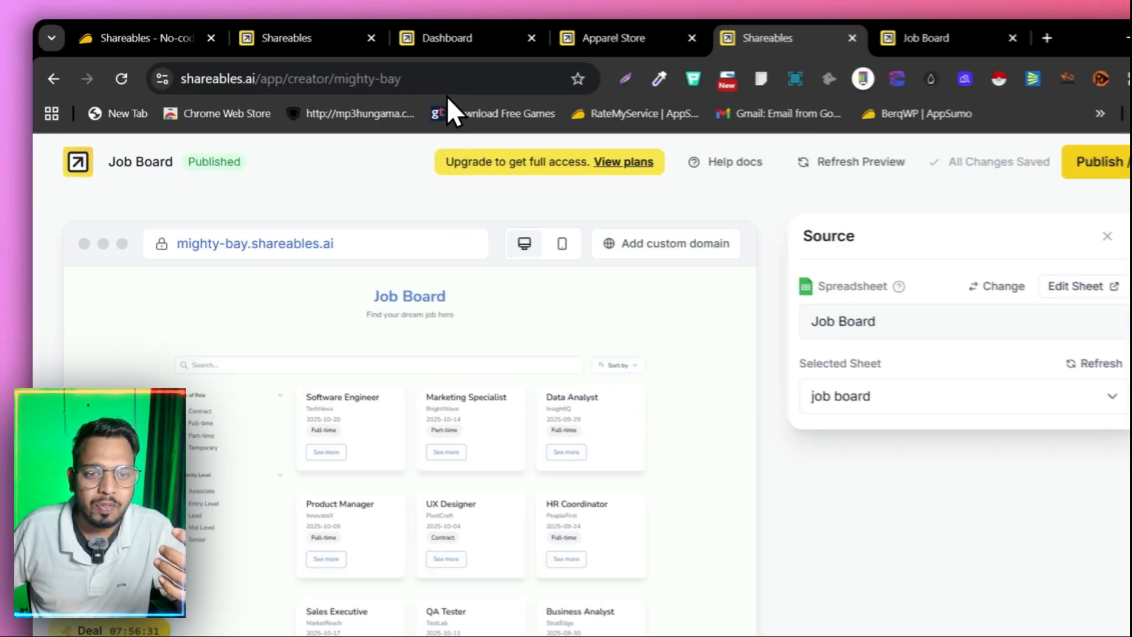
Step: Browse the dashboard's widget templates by category, from E-commerce and Directory through Services and Layouts, and close the gallery
{"action": "left_click", "coordinate": [398, 36]}
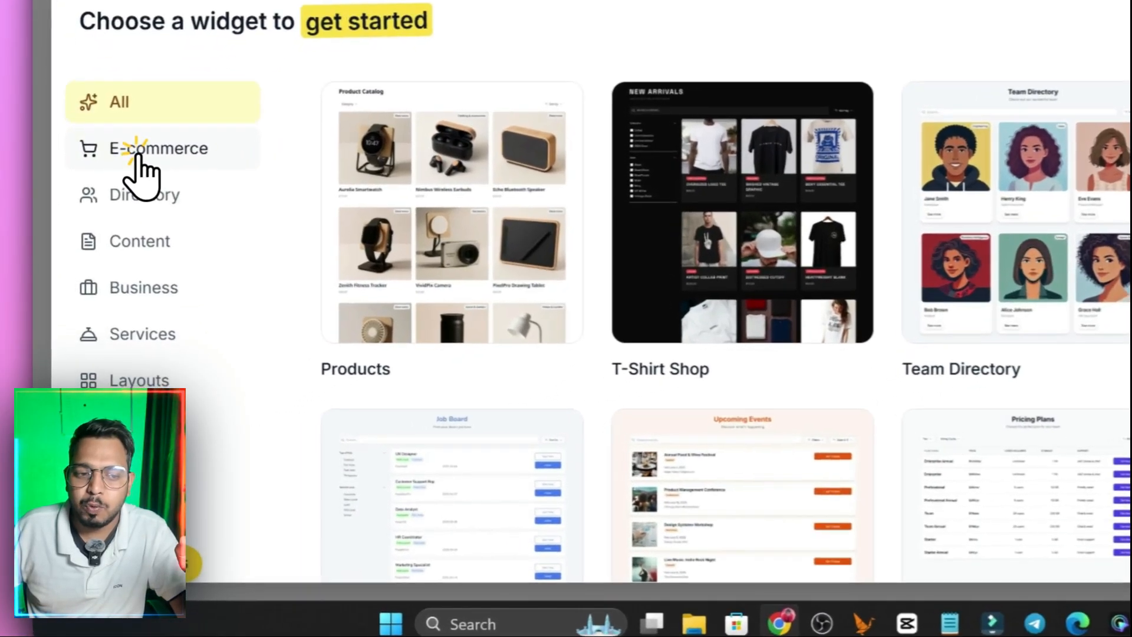
{"action": "left_click", "coordinate": [127, 188]}
{"action": "left_click", "coordinate": [145, 195]}
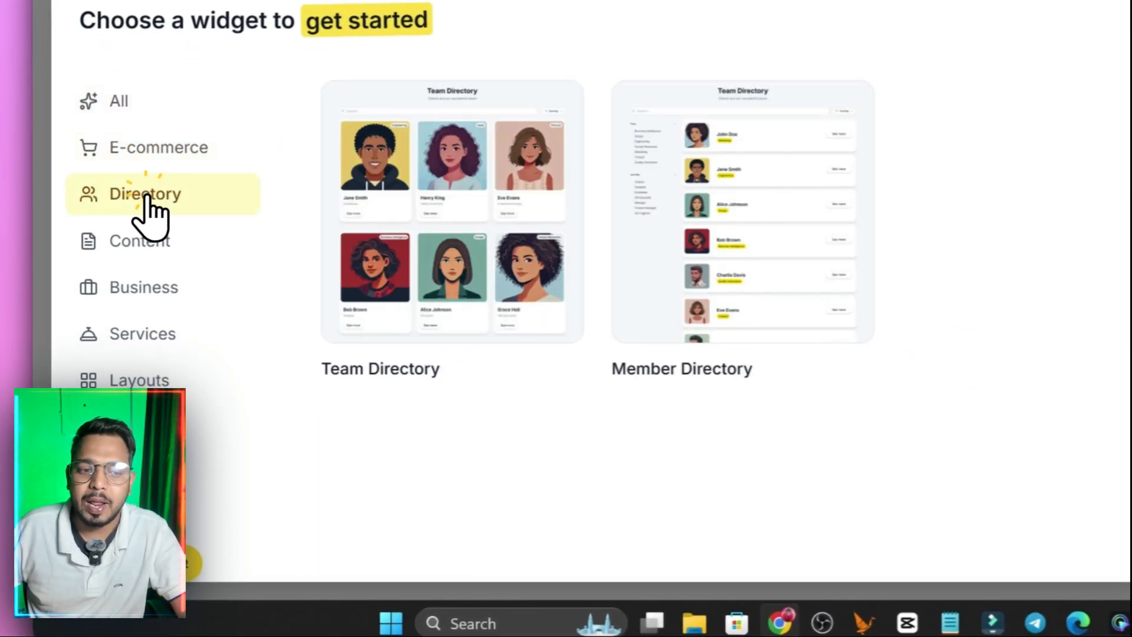
{"action": "left_click", "coordinate": [149, 244]}
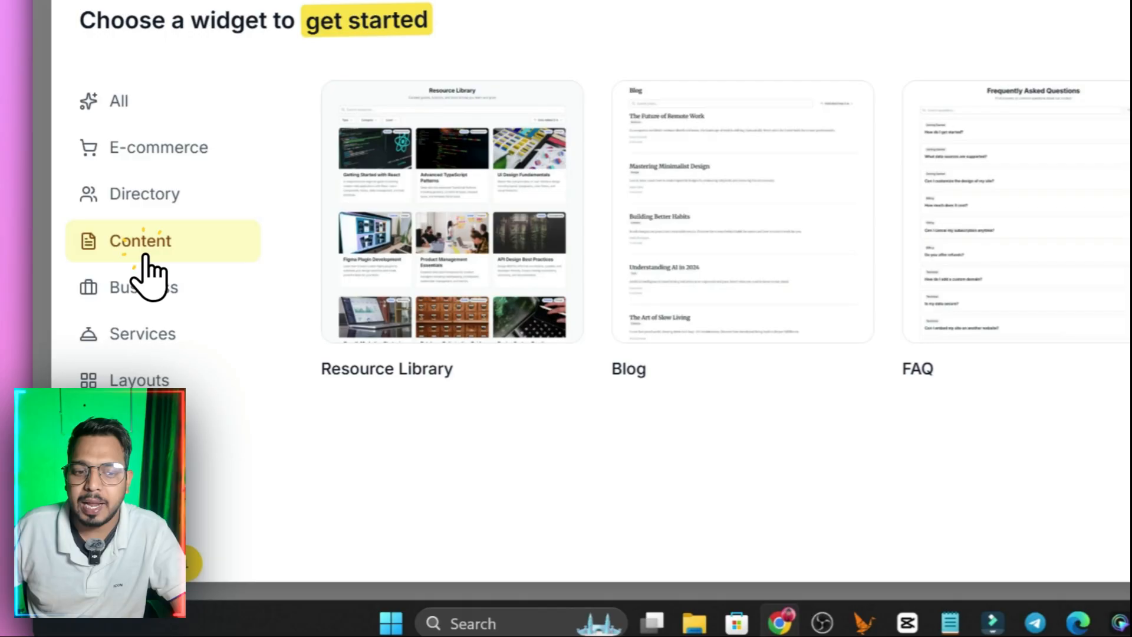
{"action": "left_click", "coordinate": [134, 323]}
{"action": "left_click", "coordinate": [130, 342]}
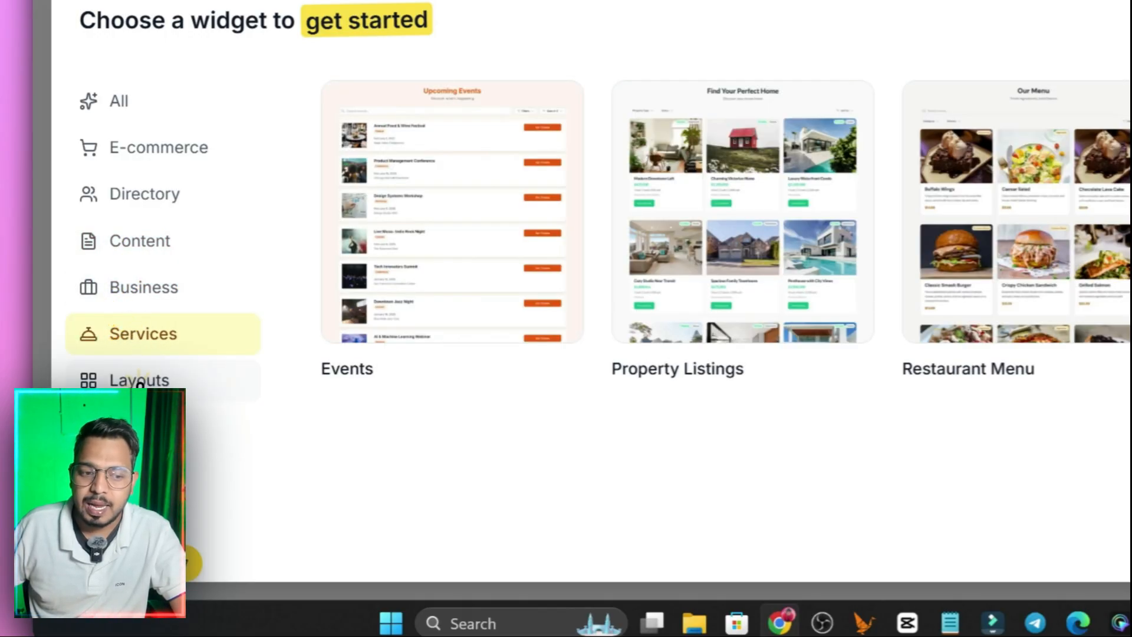
{"action": "left_click", "coordinate": [139, 380]}
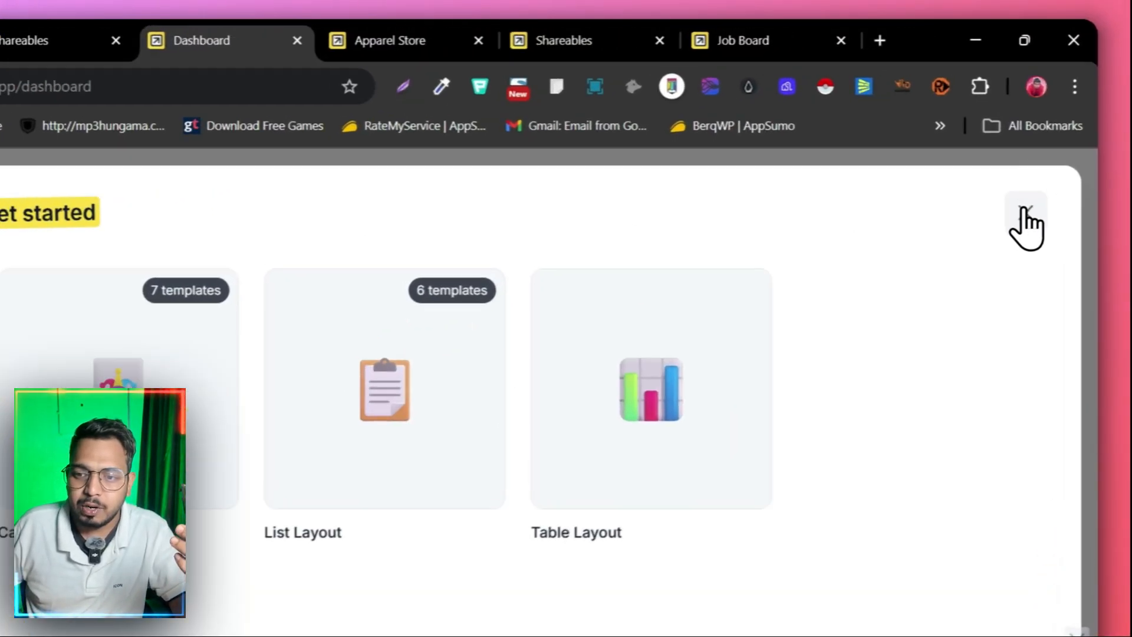
{"action": "left_click", "coordinate": [1026, 212]}
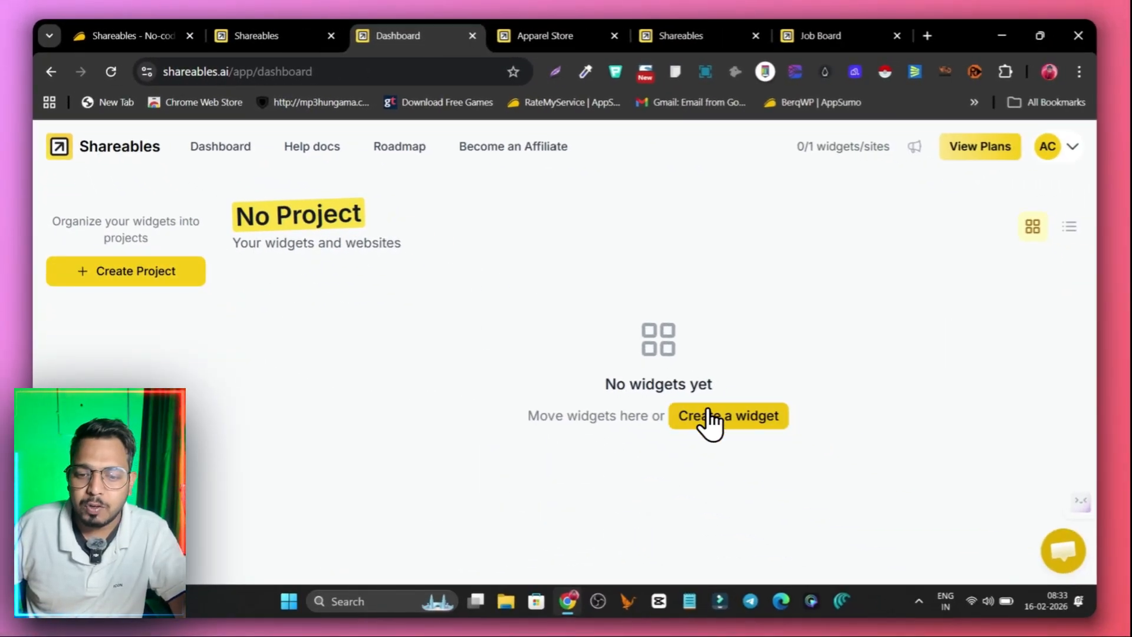
Step: Start creating a new widget and open the details of the T-Shirt Shop template from the full template list
{"action": "left_click", "coordinate": [718, 414]}
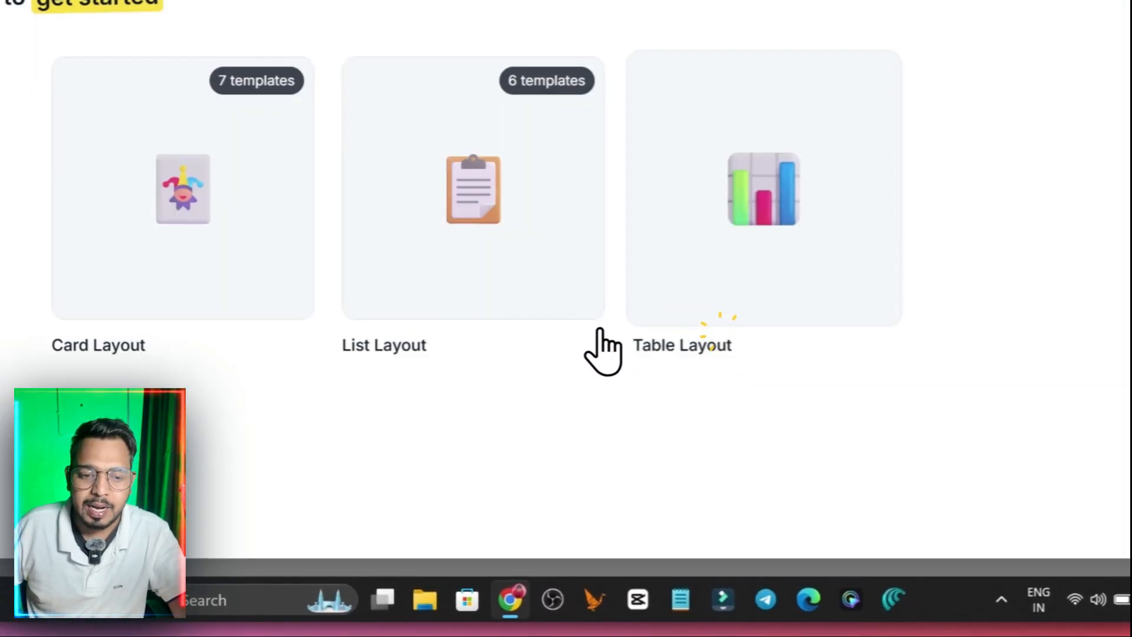
{"action": "left_click", "coordinate": [127, 176]}
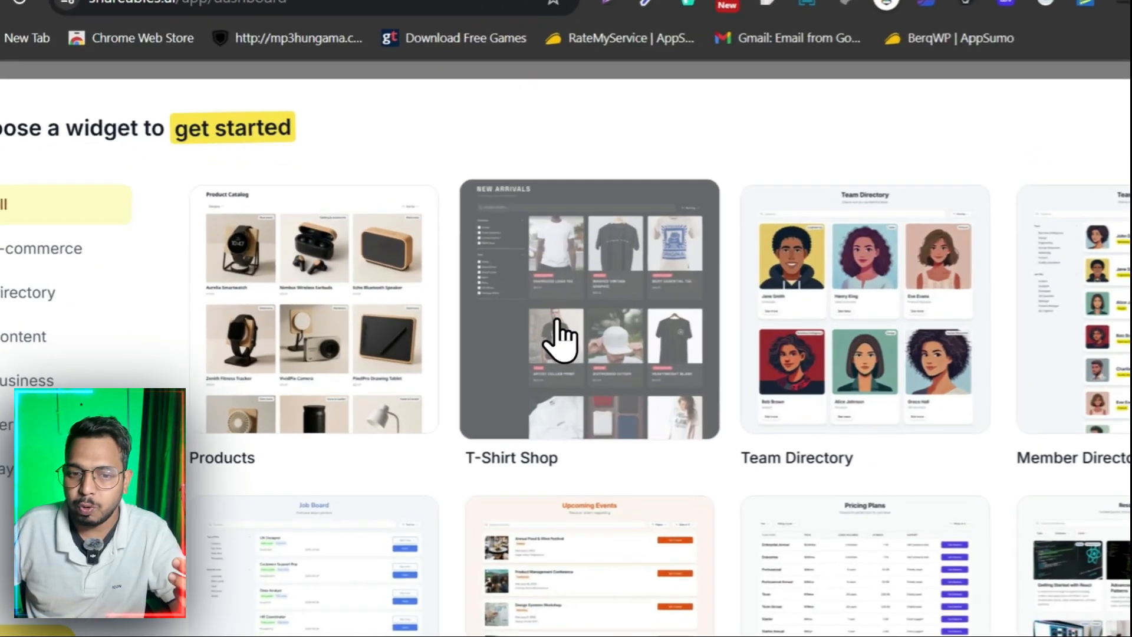
{"action": "left_click", "coordinate": [512, 321]}
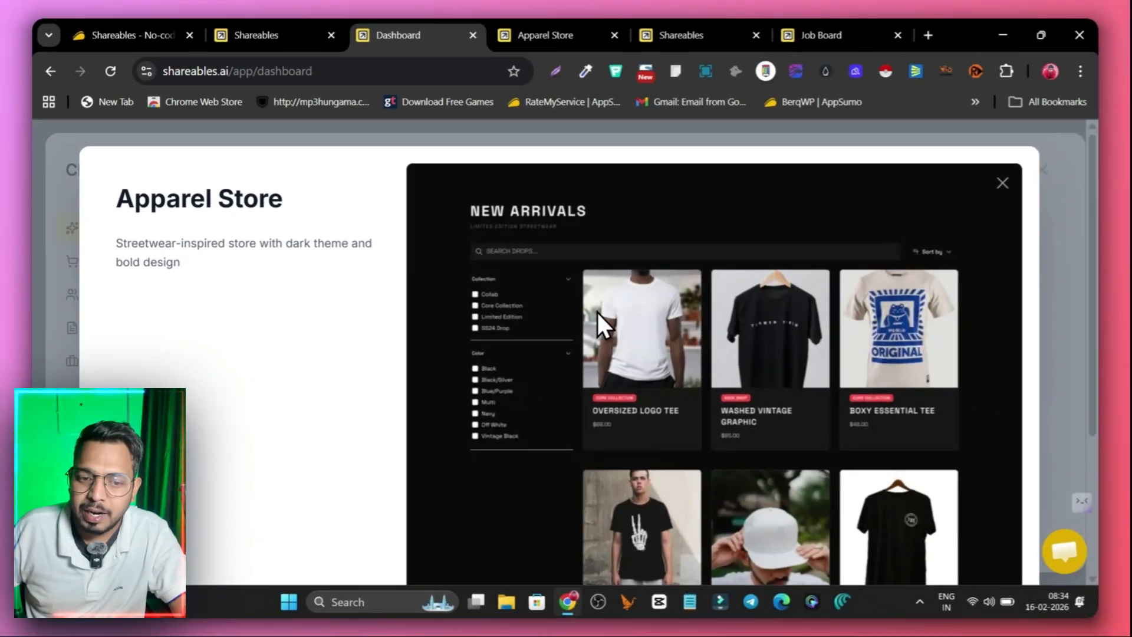
{"action": "scroll", "coordinate": [605, 322], "scroll_direction": "down", "scroll_amount": 3}
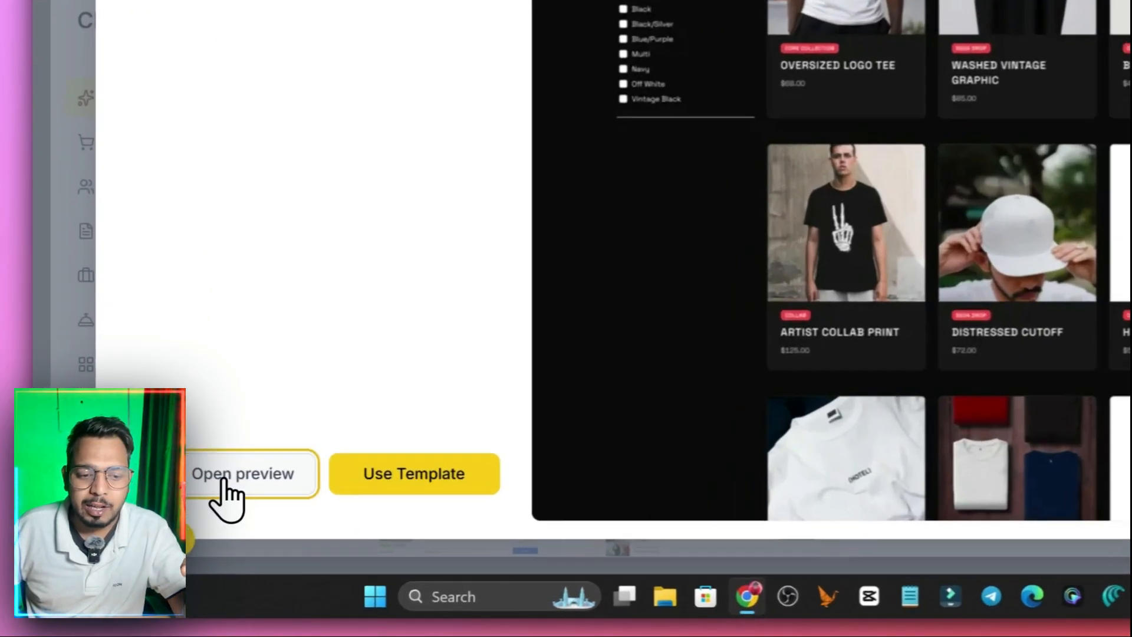
Step: Preview the Apparel Store template as a live site, look over its products, and return to the template details
{"action": "left_click", "coordinate": [224, 480]}
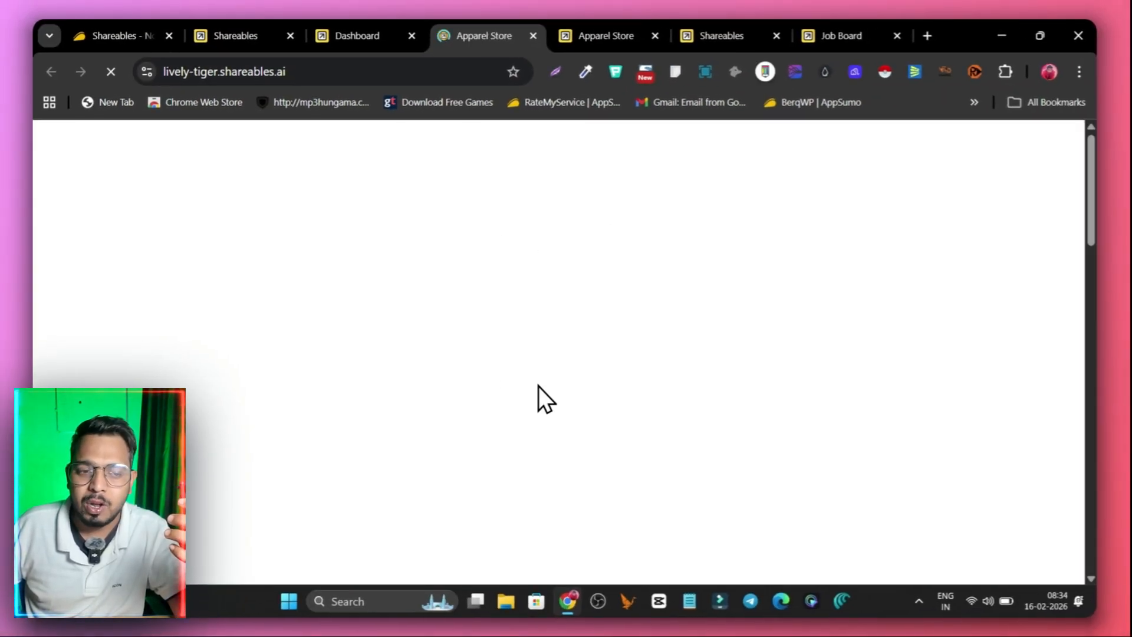
{"action": "scroll", "coordinate": [515, 360], "scroll_direction": "down", "scroll_amount": 12}
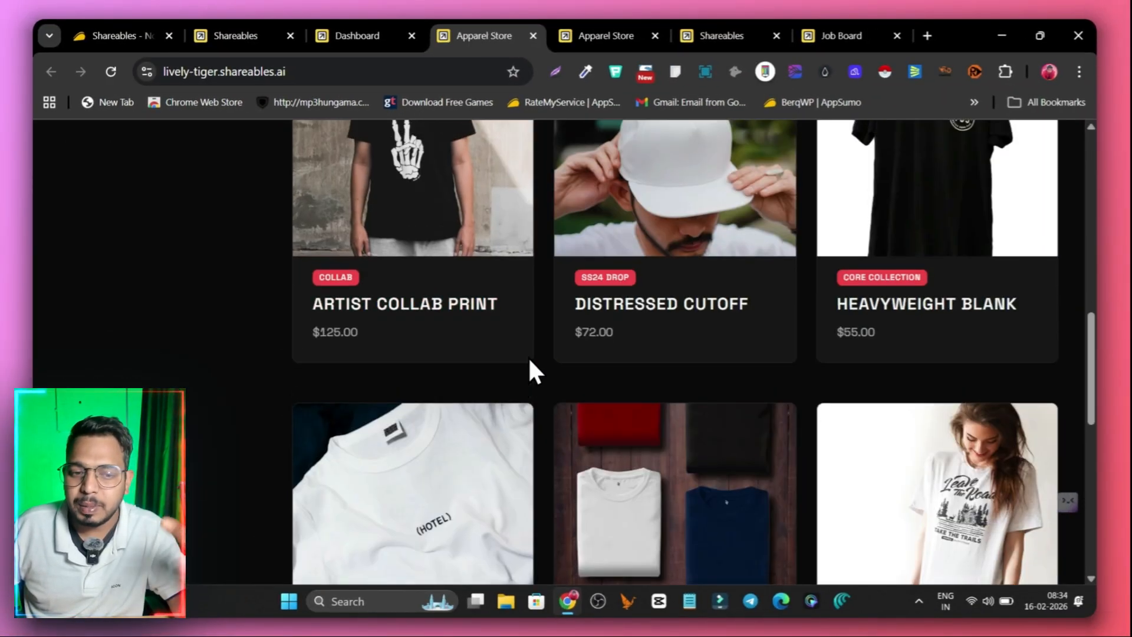
{"action": "scroll", "coordinate": [528, 361], "scroll_direction": "up", "scroll_amount": 10}
{"action": "left_click", "coordinate": [354, 36]}
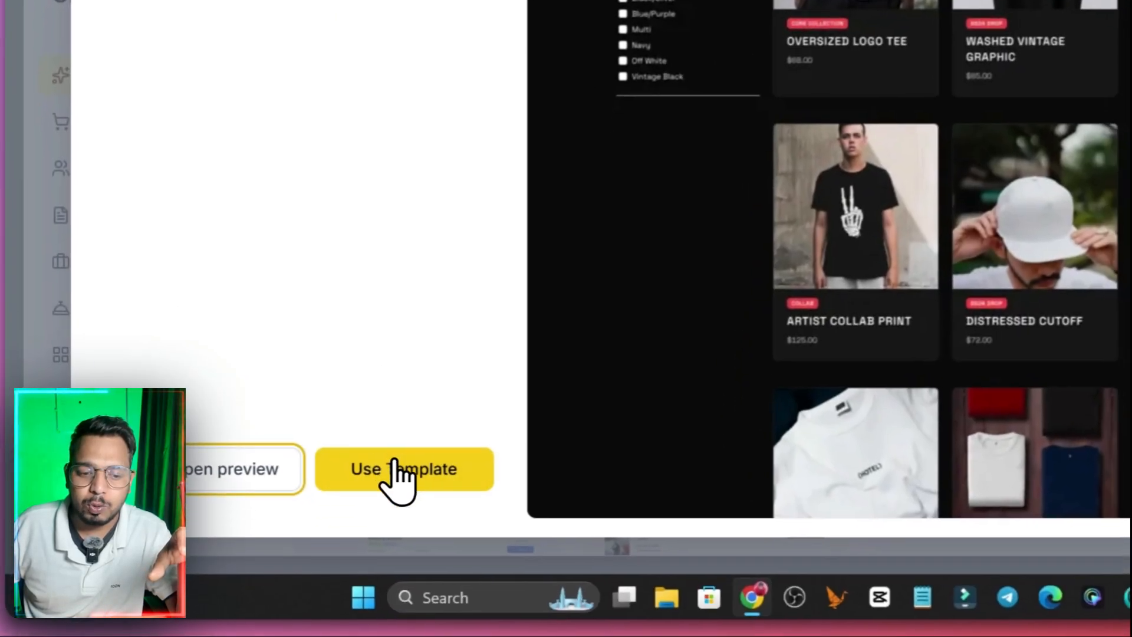
Step: Use the Apparel Store template with Google Sheets as its data source and continue with the connected Google account
{"action": "left_click", "coordinate": [398, 475]}
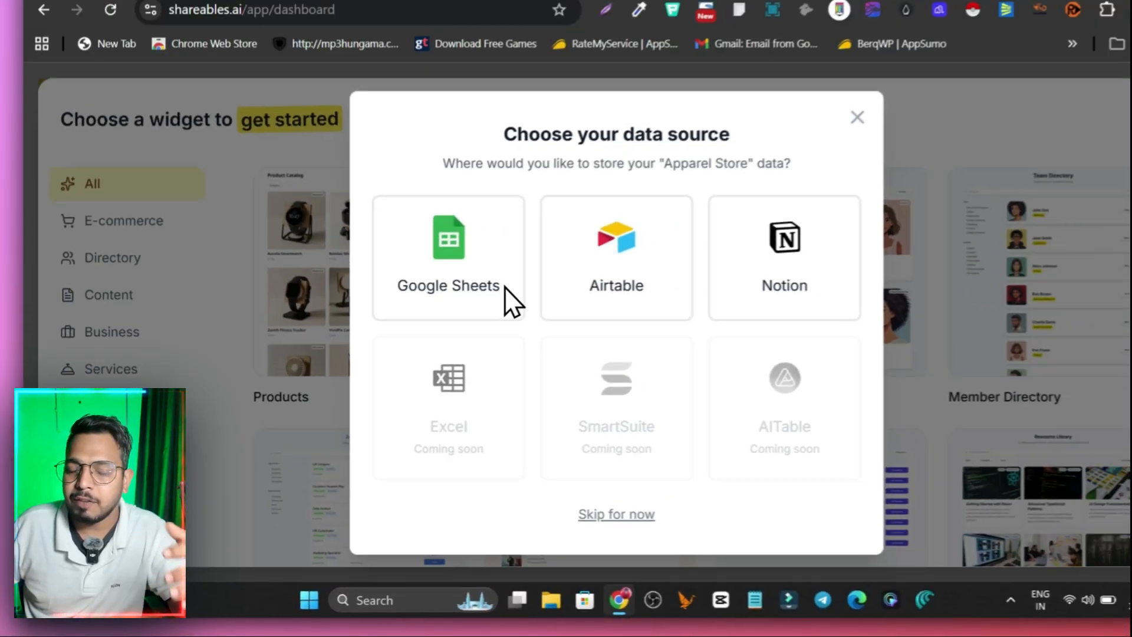
{"action": "left_click", "coordinate": [473, 272]}
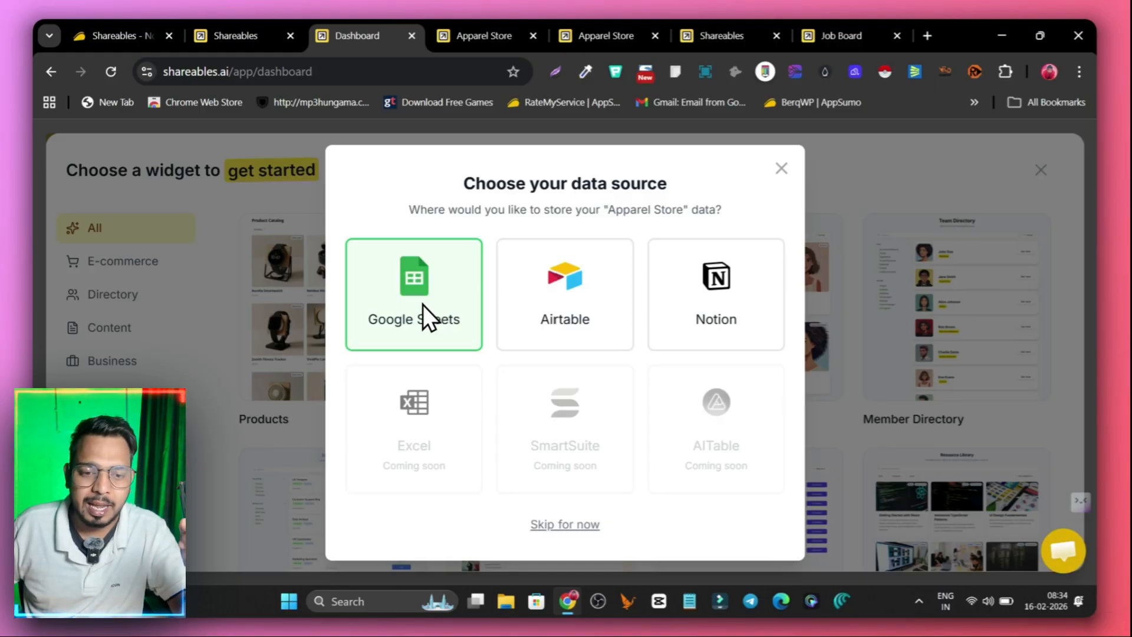
{"action": "left_click", "coordinate": [564, 309]}
{"action": "left_click", "coordinate": [665, 311]}
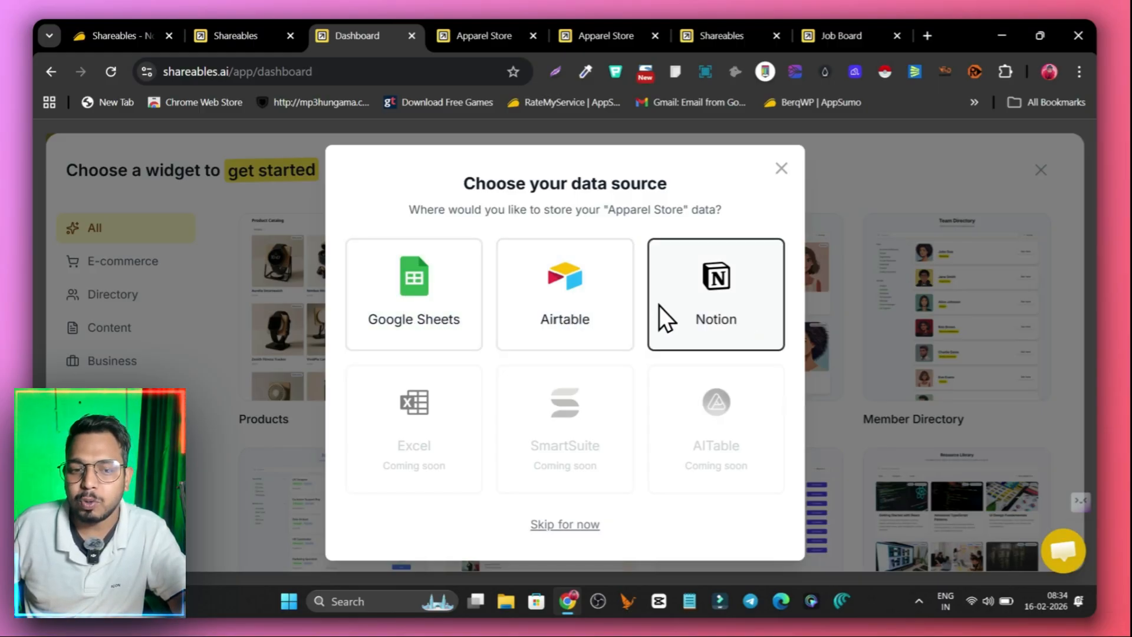
{"action": "left_click", "coordinate": [439, 317]}
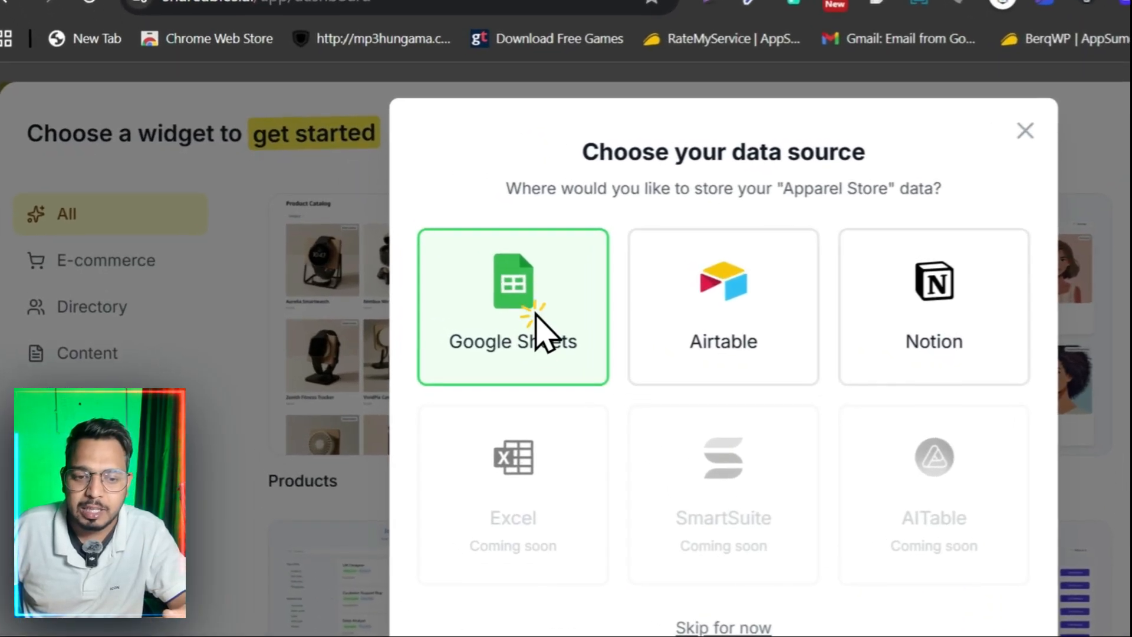
{"action": "left_click", "coordinate": [432, 305]}
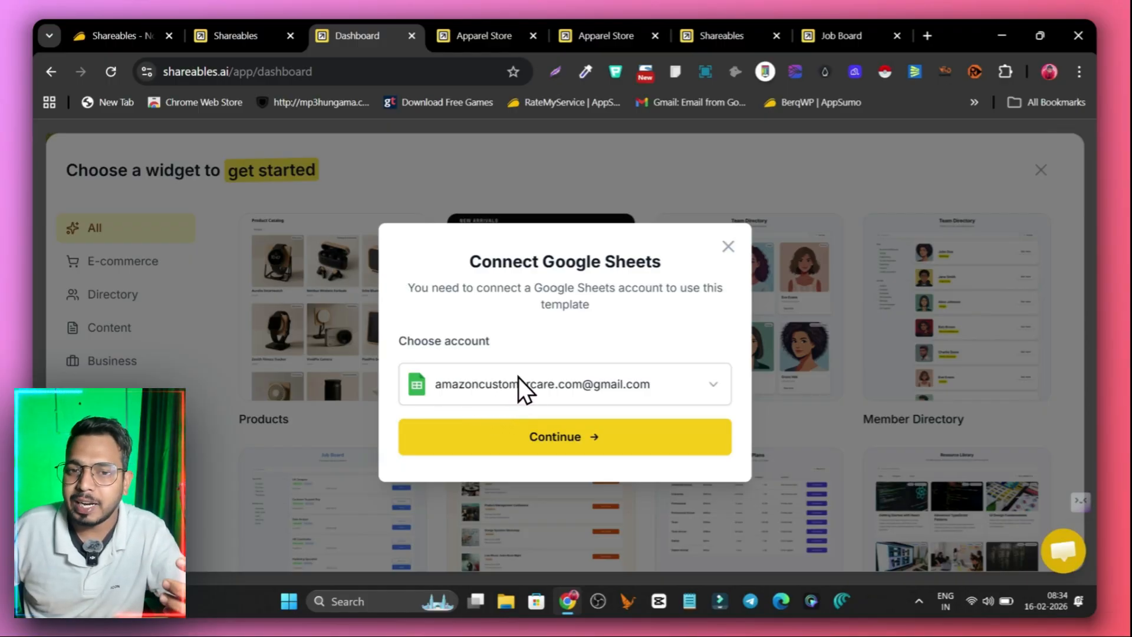
{"action": "left_click", "coordinate": [577, 438]}
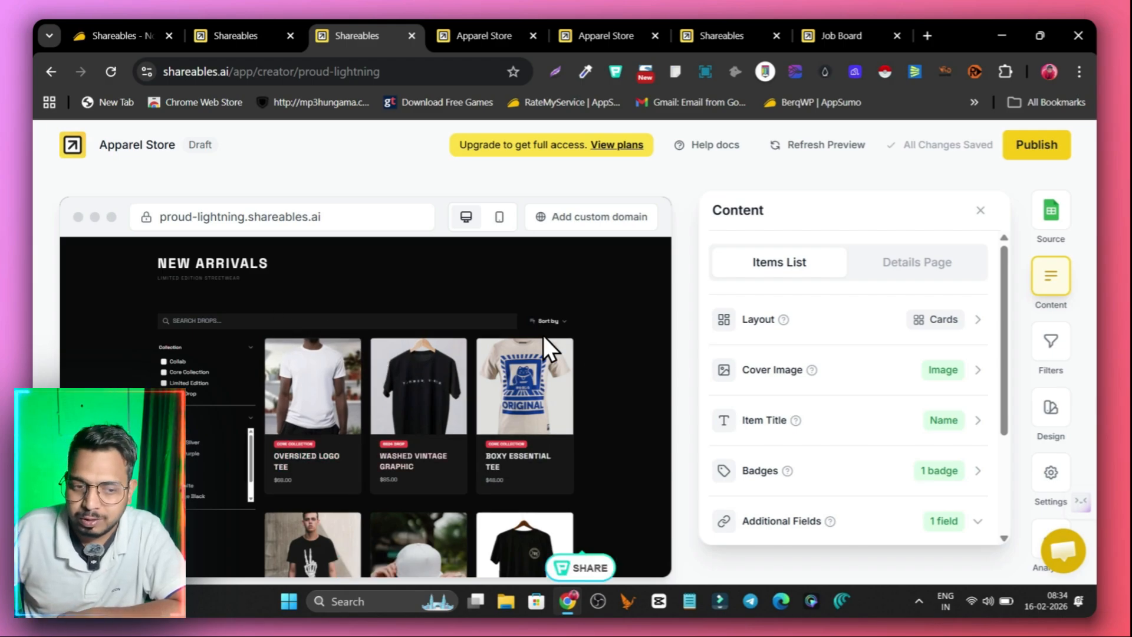
Step: Look over the store preview, try opening proud-lightning.shareables.ai in a new tab, reload it, and close that tab
{"action": "scroll", "coordinate": [395, 356], "scroll_direction": "down", "scroll_amount": 5}
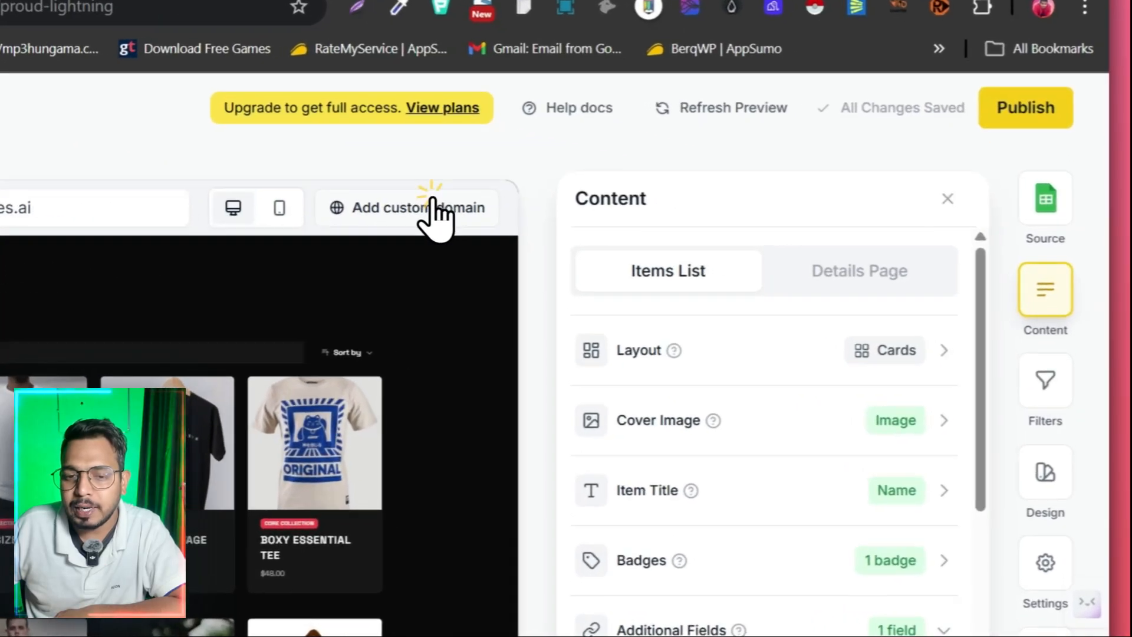
{"action": "left_click", "coordinate": [604, 217]}
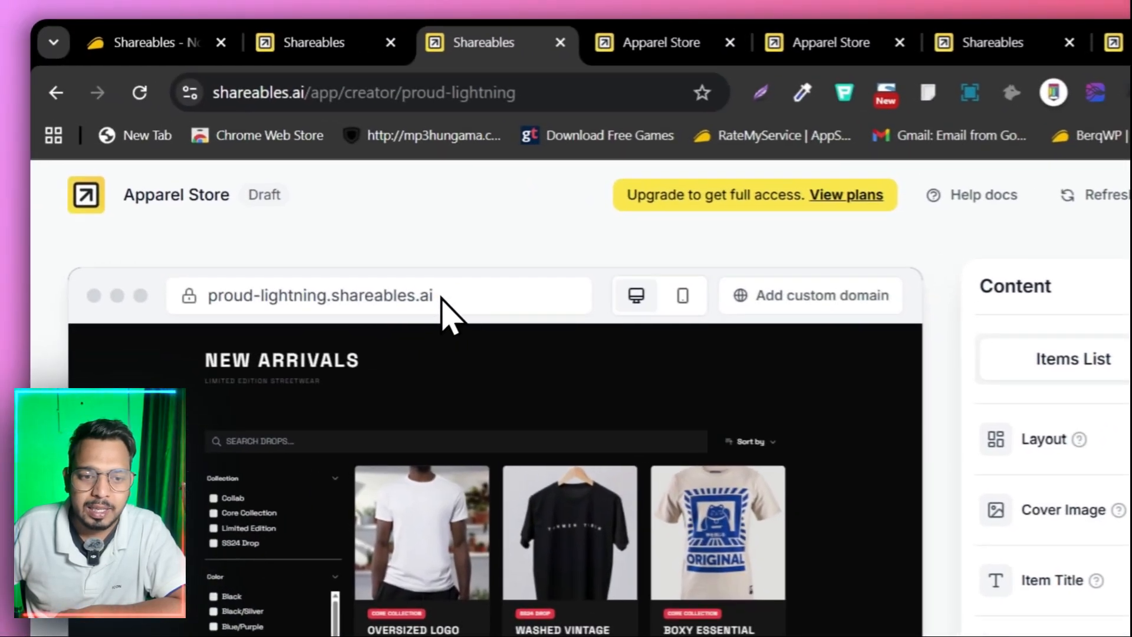
{"action": "left_click_drag", "start_coordinate": [435, 298], "coordinate": [184, 304]}
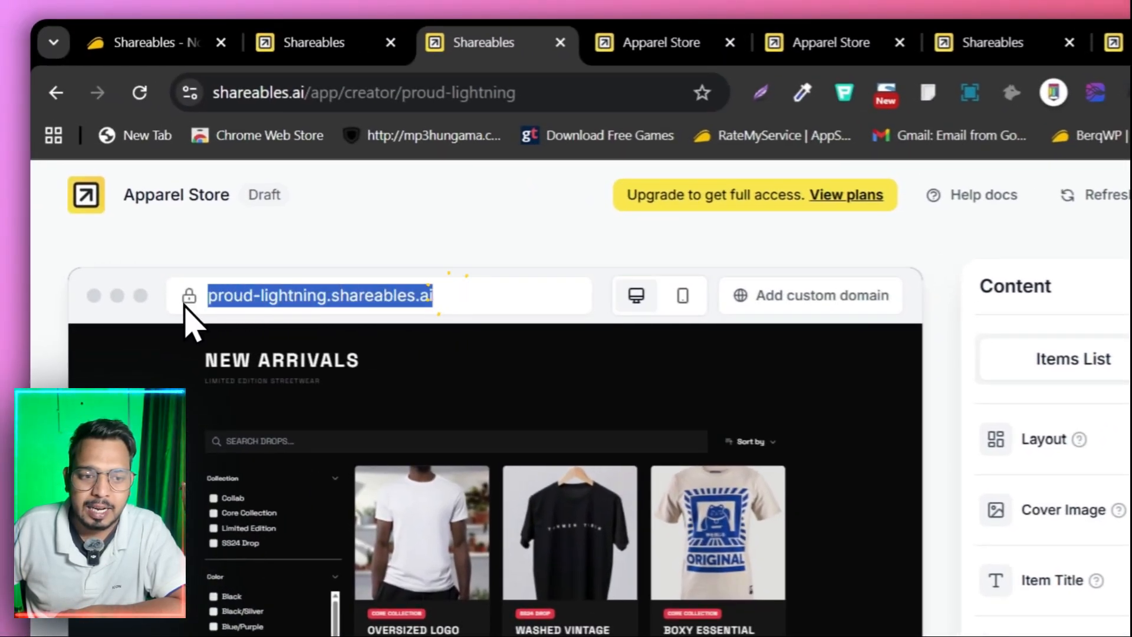
{"action": "right_click", "coordinate": [319, 306]}
{"action": "left_click", "coordinate": [551, 253]}
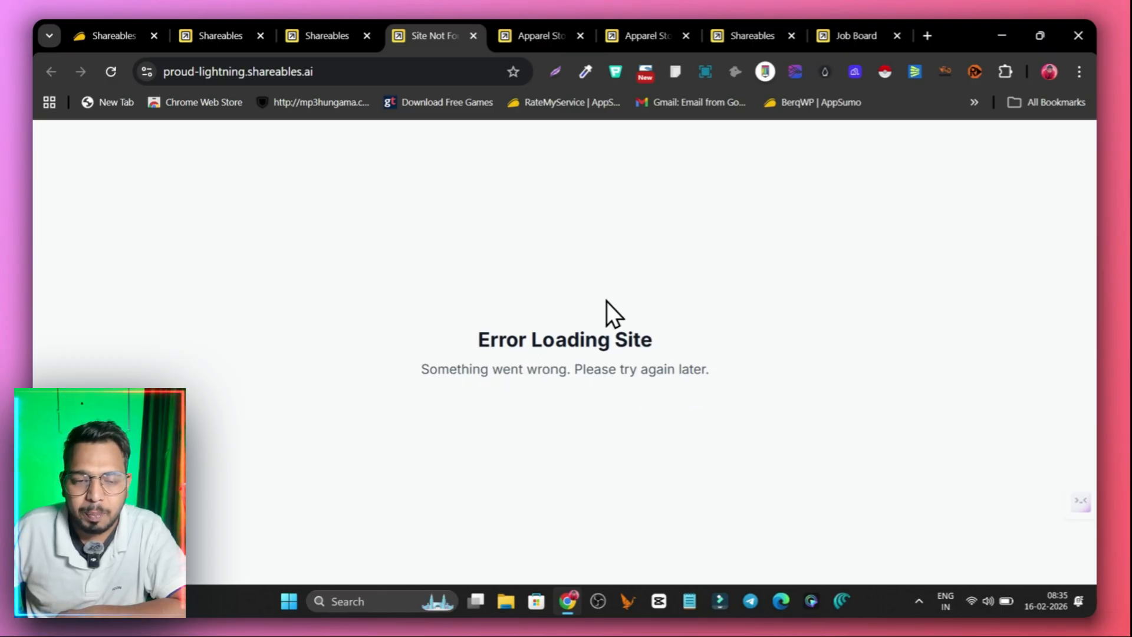
{"action": "left_click", "coordinate": [105, 69]}
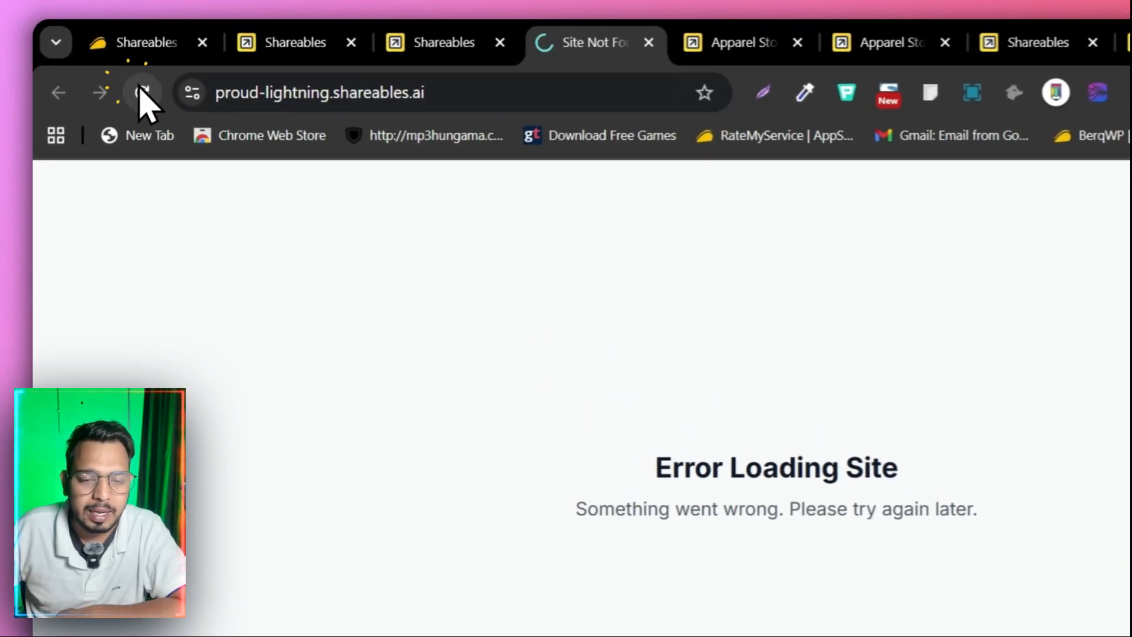
{"action": "left_click", "coordinate": [649, 42]}
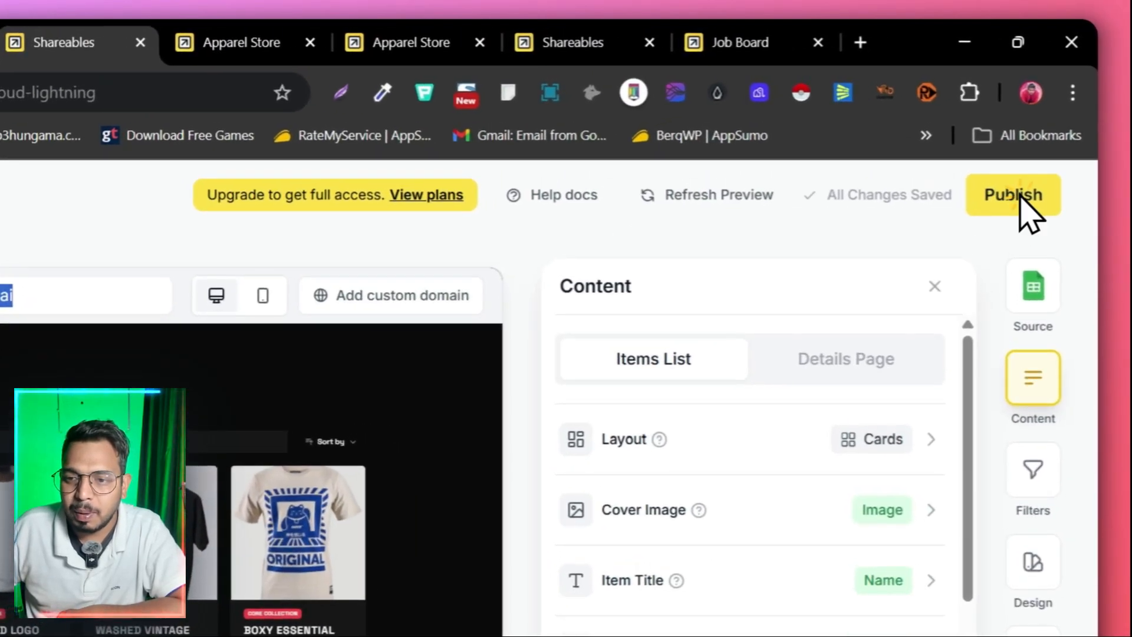
Step: Publish the Apparel Store widget and open its live site from the share link
{"action": "left_click", "coordinate": [1019, 155]}
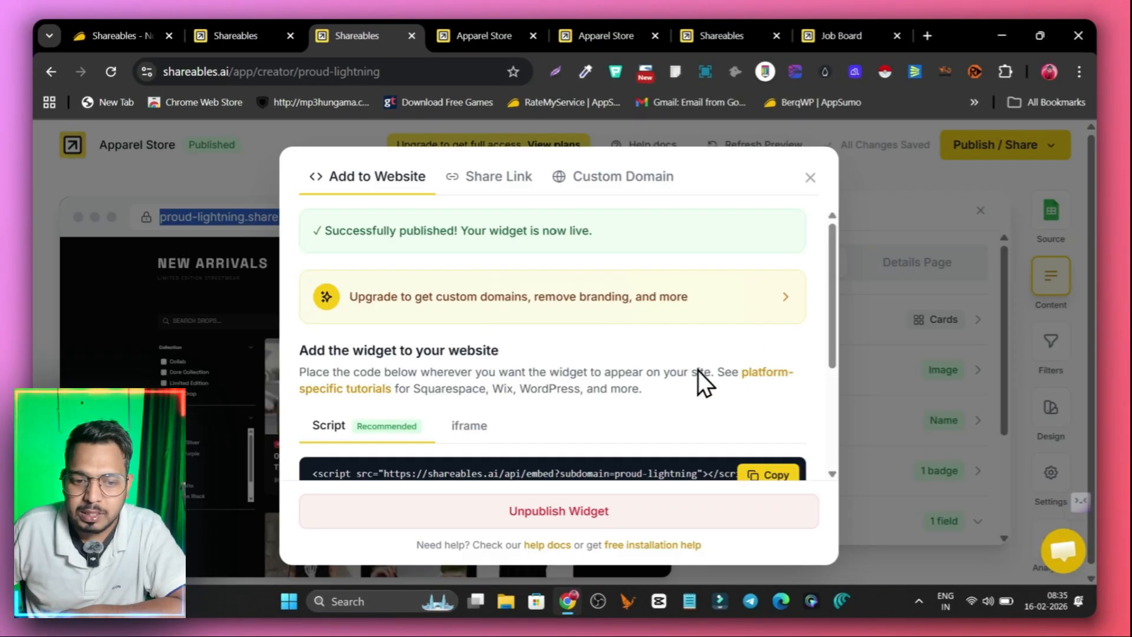
{"action": "scroll", "coordinate": [468, 356], "scroll_direction": "down", "scroll_amount": 5}
{"action": "scroll", "coordinate": [558, 354], "scroll_direction": "up", "scroll_amount": 5}
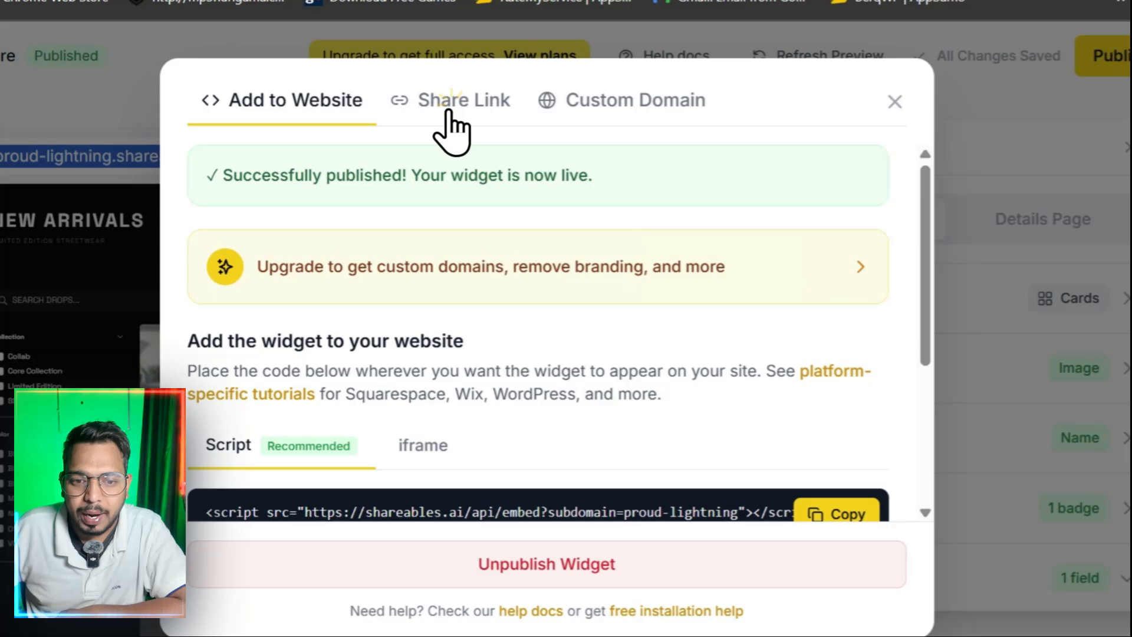
{"action": "left_click", "coordinate": [449, 112]}
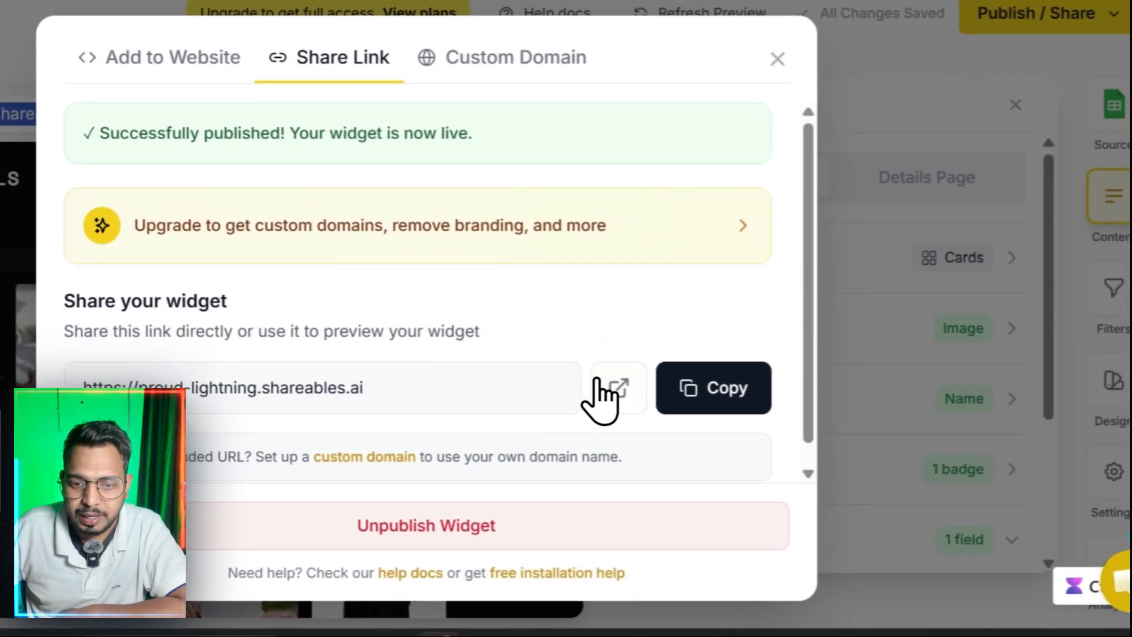
{"action": "left_click", "coordinate": [618, 388]}
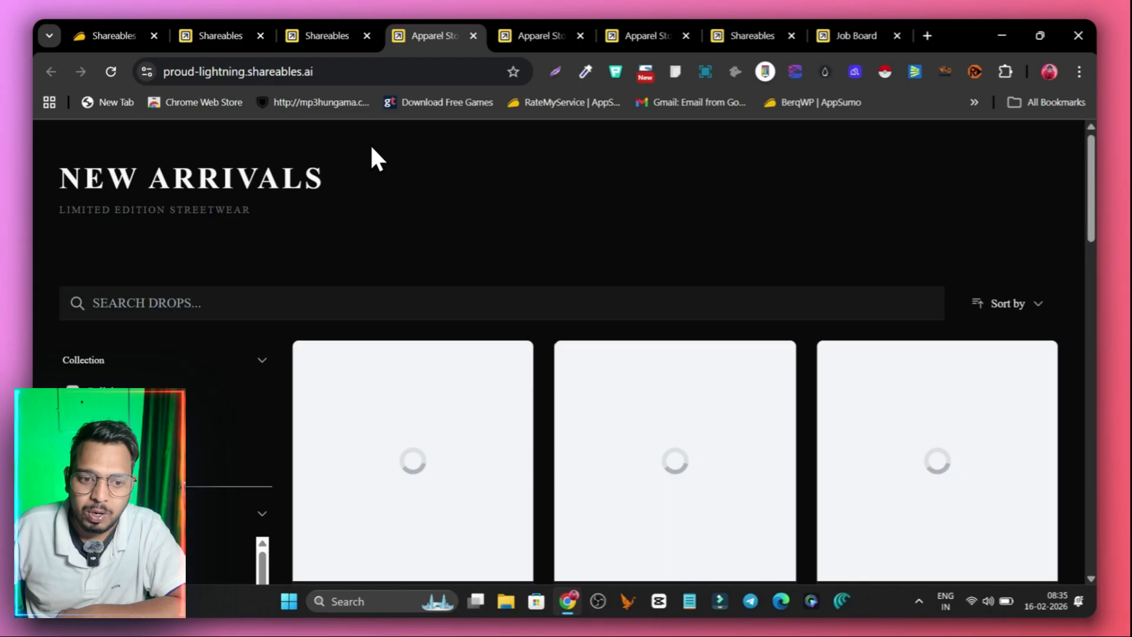
Step: Browse the live store, test the Shop Now link of Artist Collab Print, and return to the editor without the sharing dialog
{"action": "scroll", "coordinate": [683, 296], "scroll_direction": "down", "scroll_amount": 20}
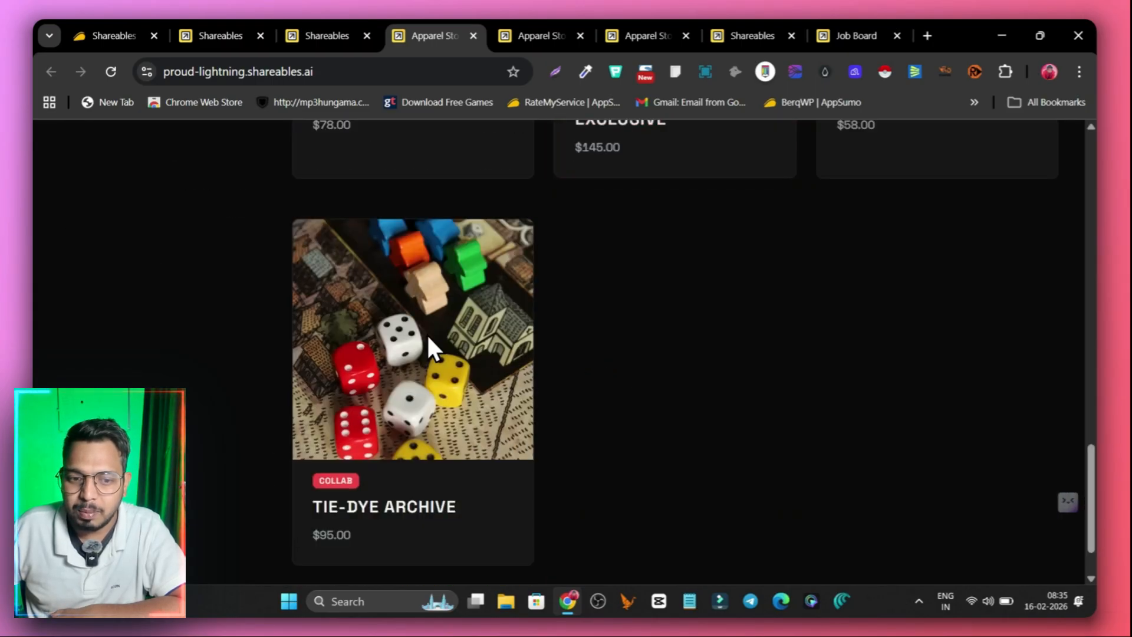
{"action": "scroll", "coordinate": [425, 336], "scroll_direction": "up", "scroll_amount": 5}
{"action": "left_click", "coordinate": [419, 215]}
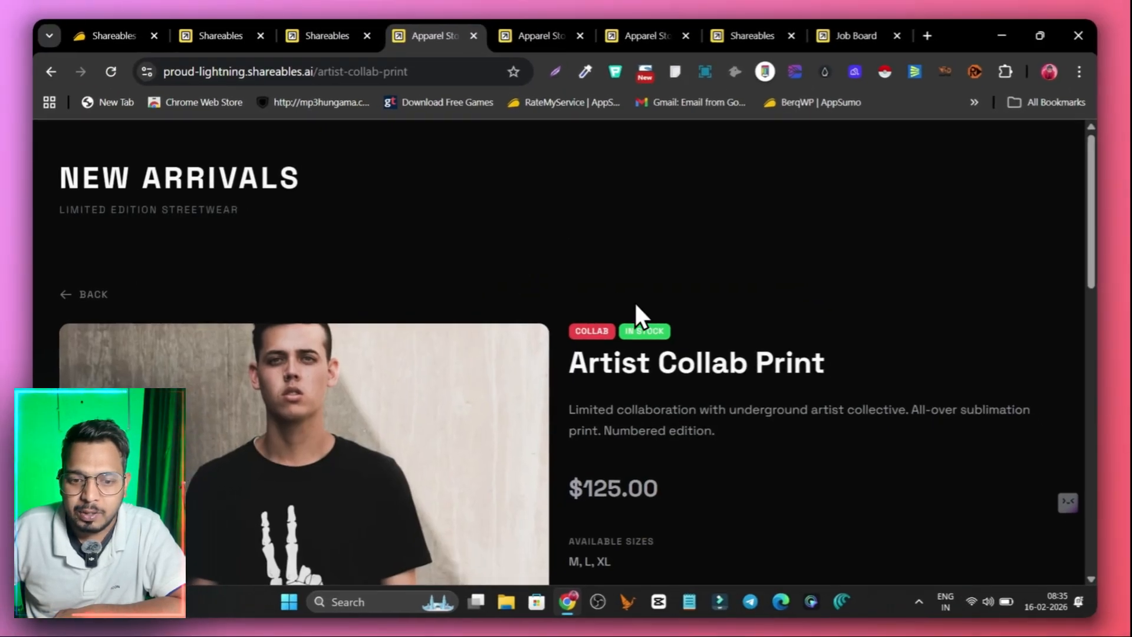
{"action": "scroll", "coordinate": [589, 348], "scroll_direction": "down", "scroll_amount": 3}
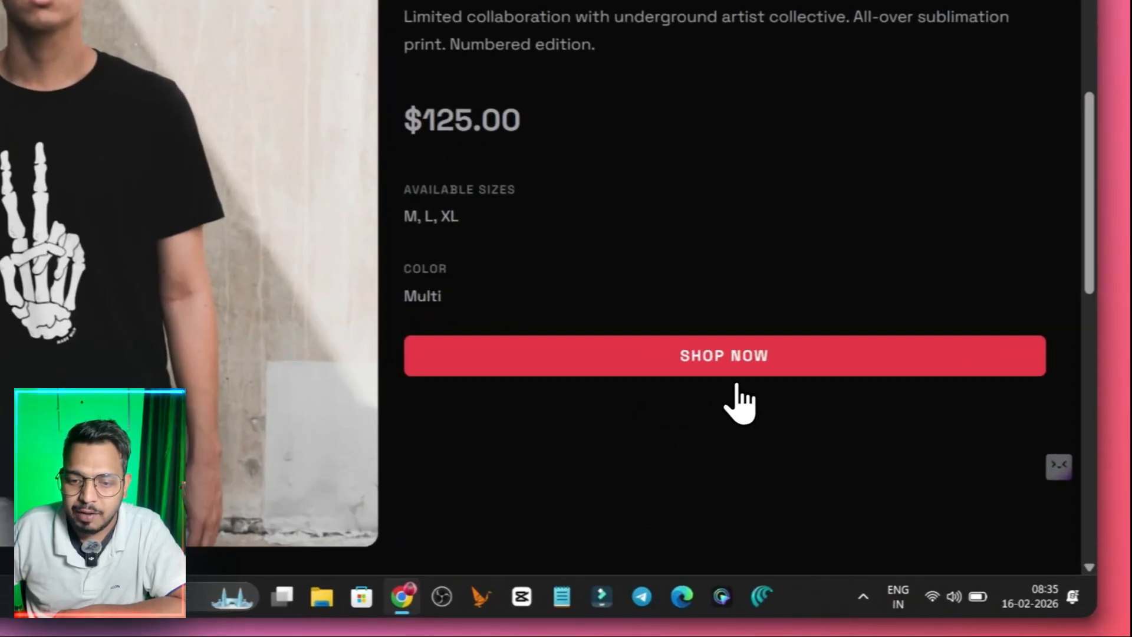
{"action": "left_click", "coordinate": [816, 420]}
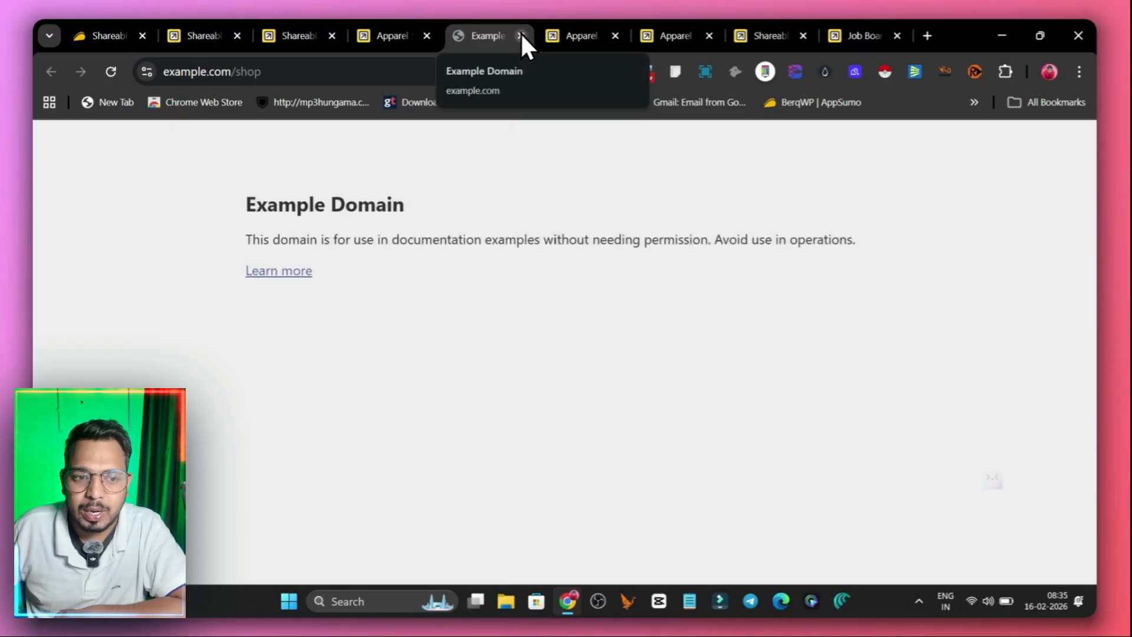
{"action": "left_click", "coordinate": [522, 35]}
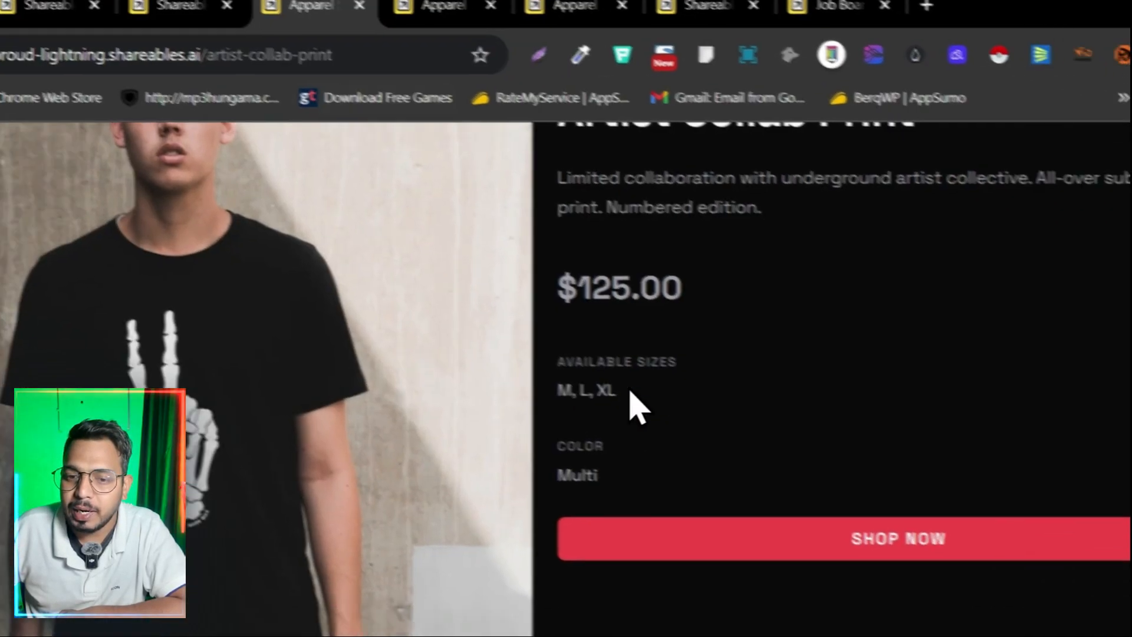
{"action": "scroll", "coordinate": [973, 507], "scroll_direction": "up", "scroll_amount": 5}
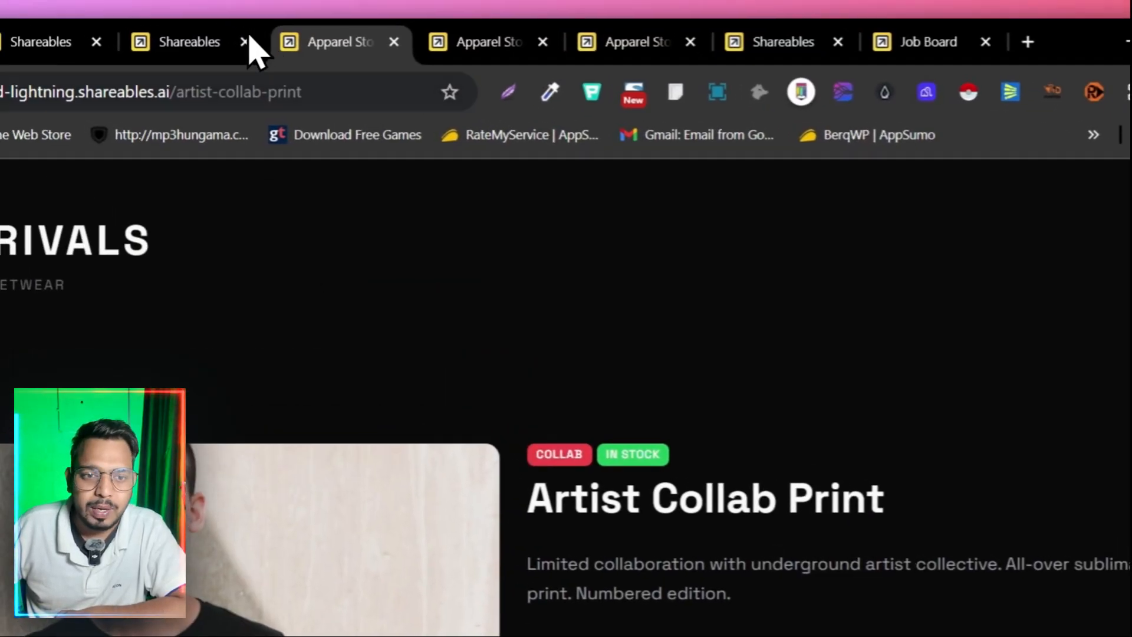
{"action": "left_click", "coordinate": [188, 26]}
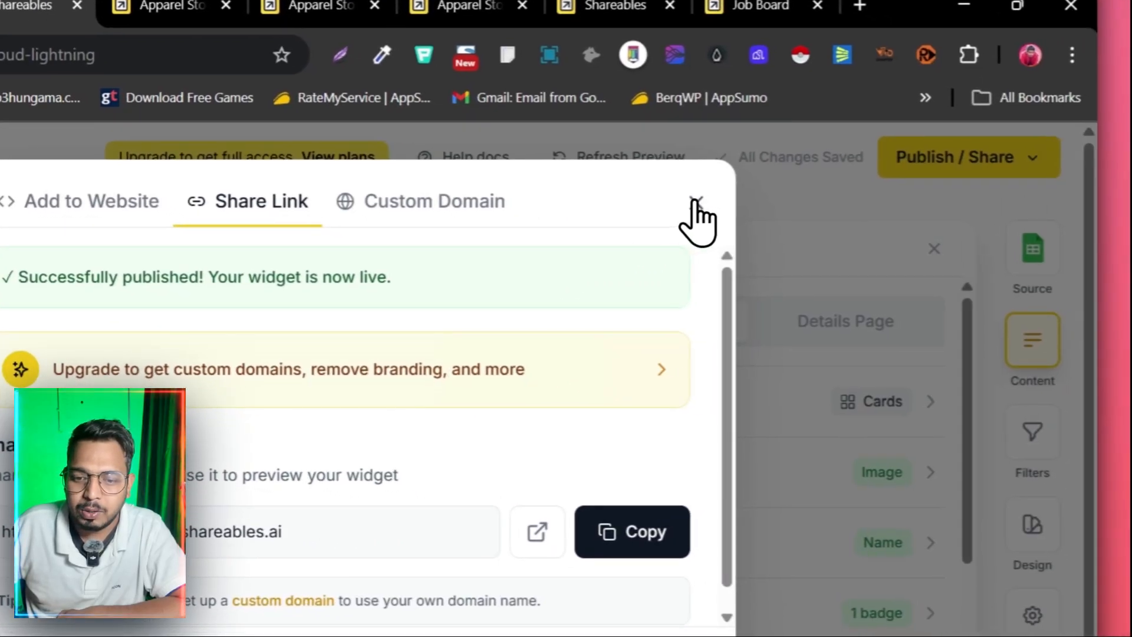
{"action": "left_click", "coordinate": [695, 203]}
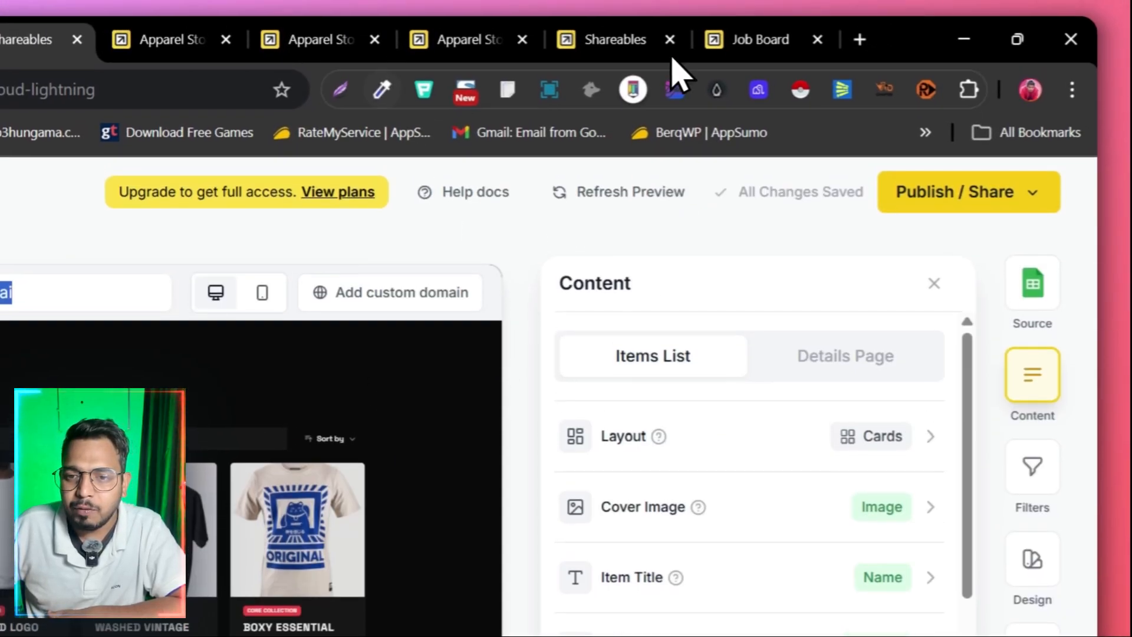
Step: Open Google Sheets in a new tab, switch to the Google account connected to the widget, and open the Apparel Store spreadsheet
{"action": "left_click", "coordinate": [860, 5]}
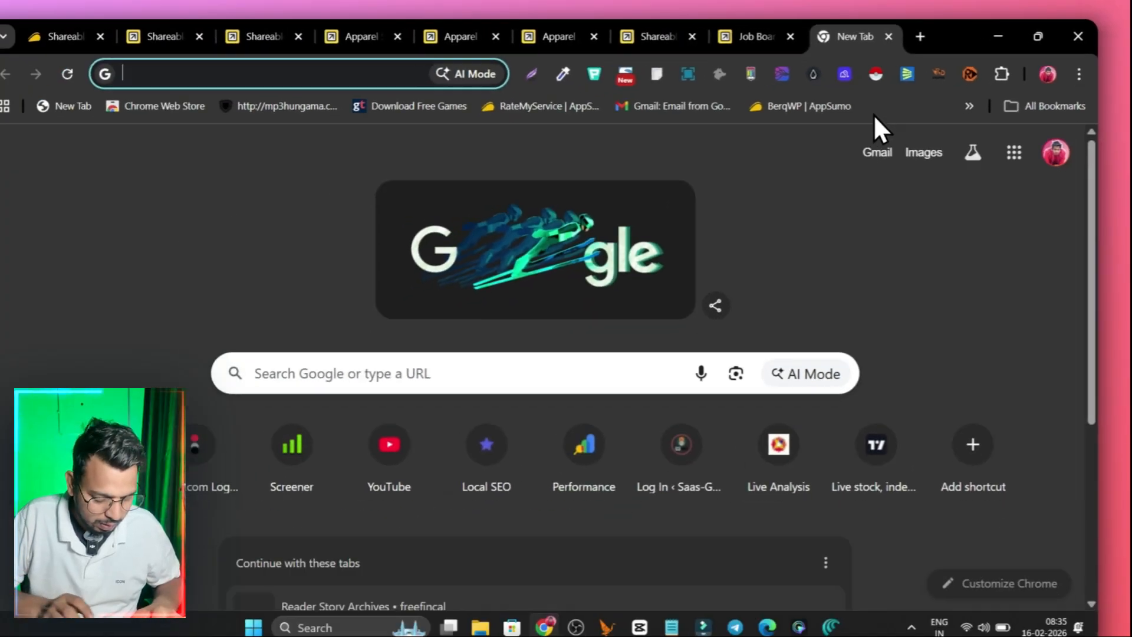
{"action": "type", "text": "shet"}
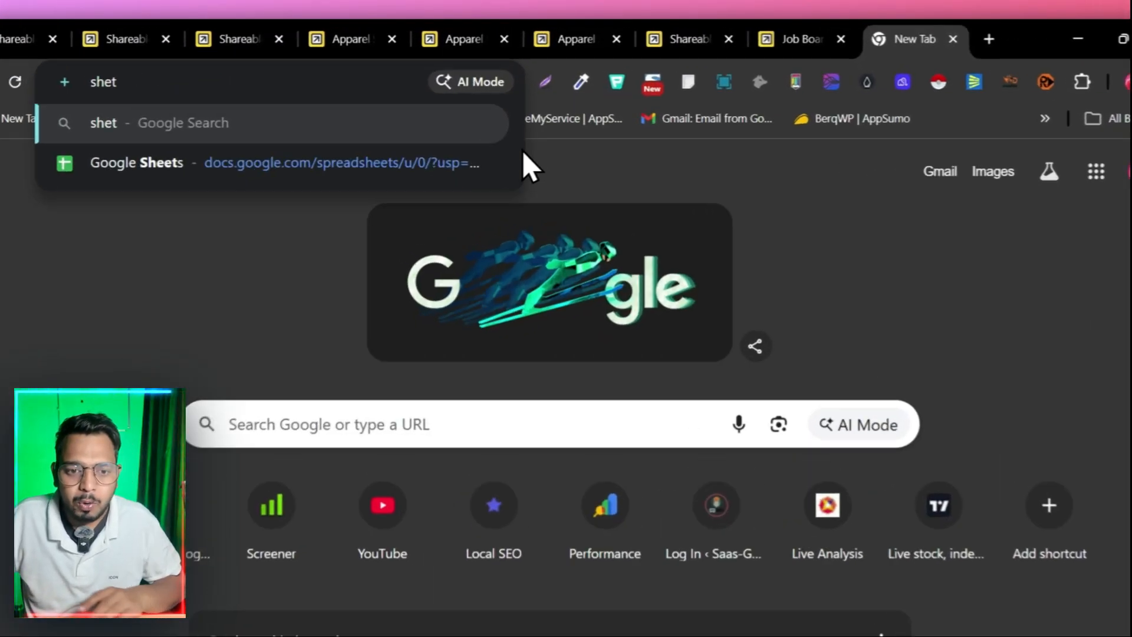
{"action": "left_click", "coordinate": [401, 140]}
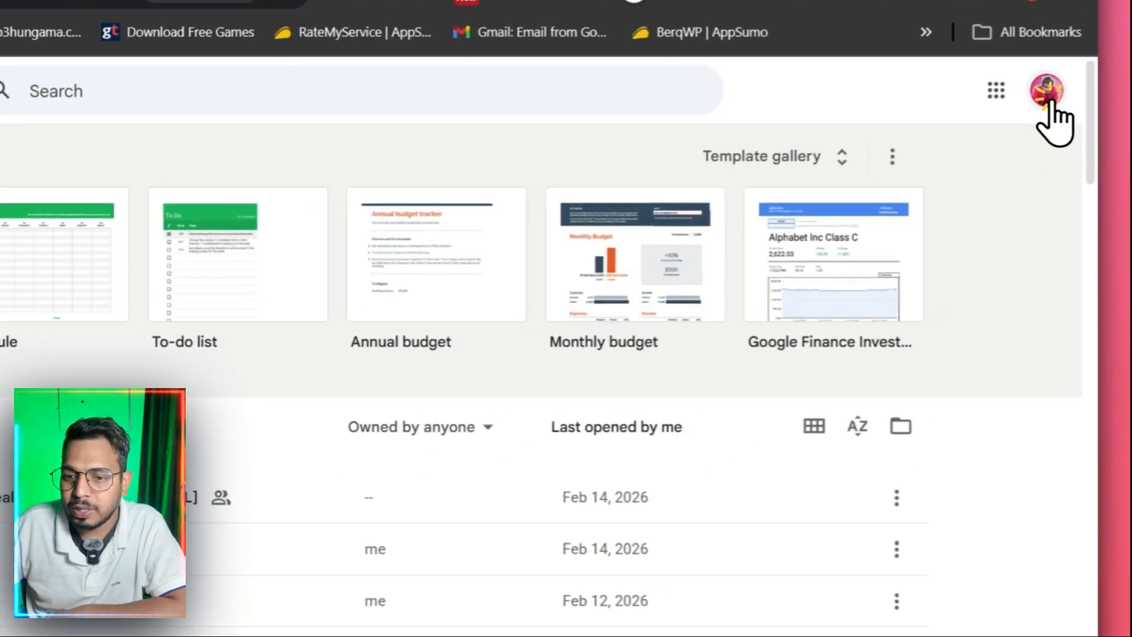
{"action": "left_click", "coordinate": [1060, 147]}
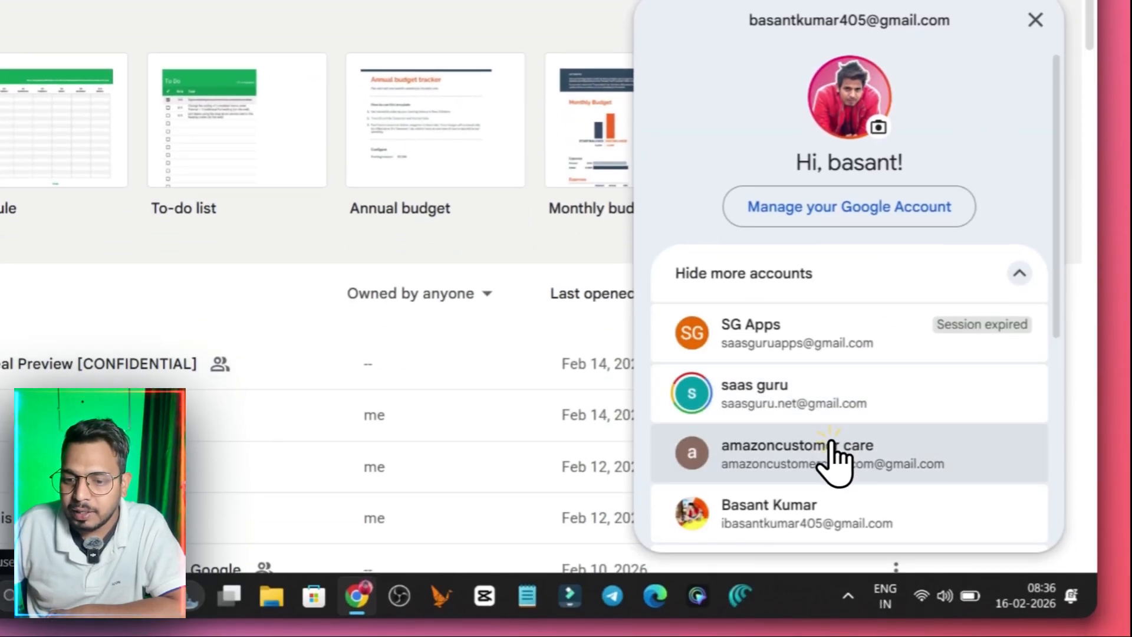
{"action": "left_click", "coordinate": [808, 526]}
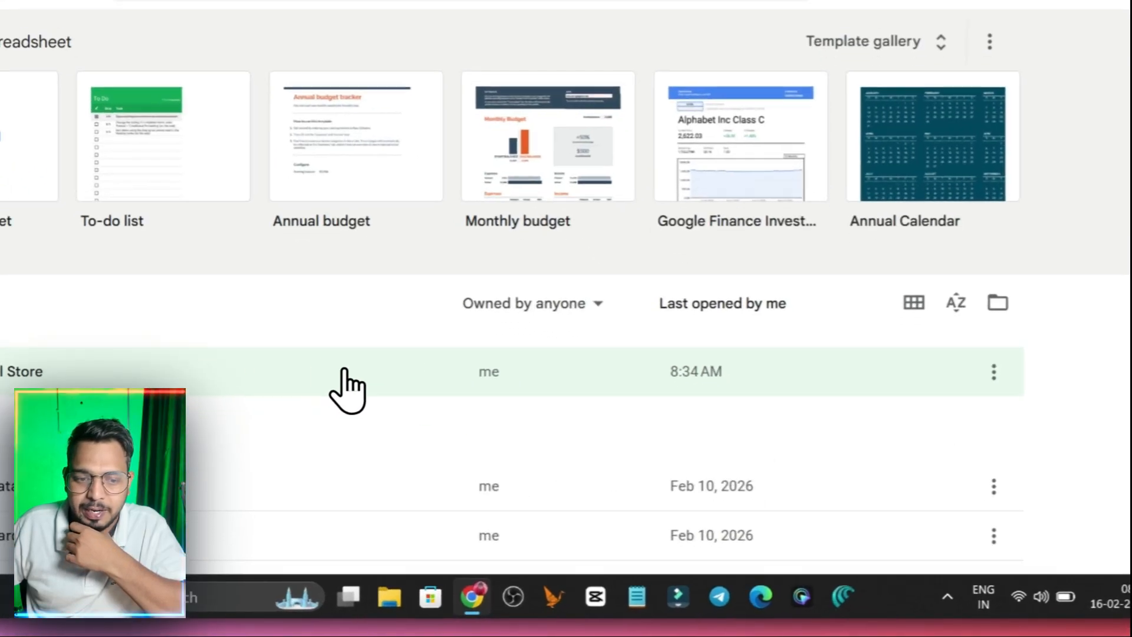
{"action": "left_click", "coordinate": [412, 427]}
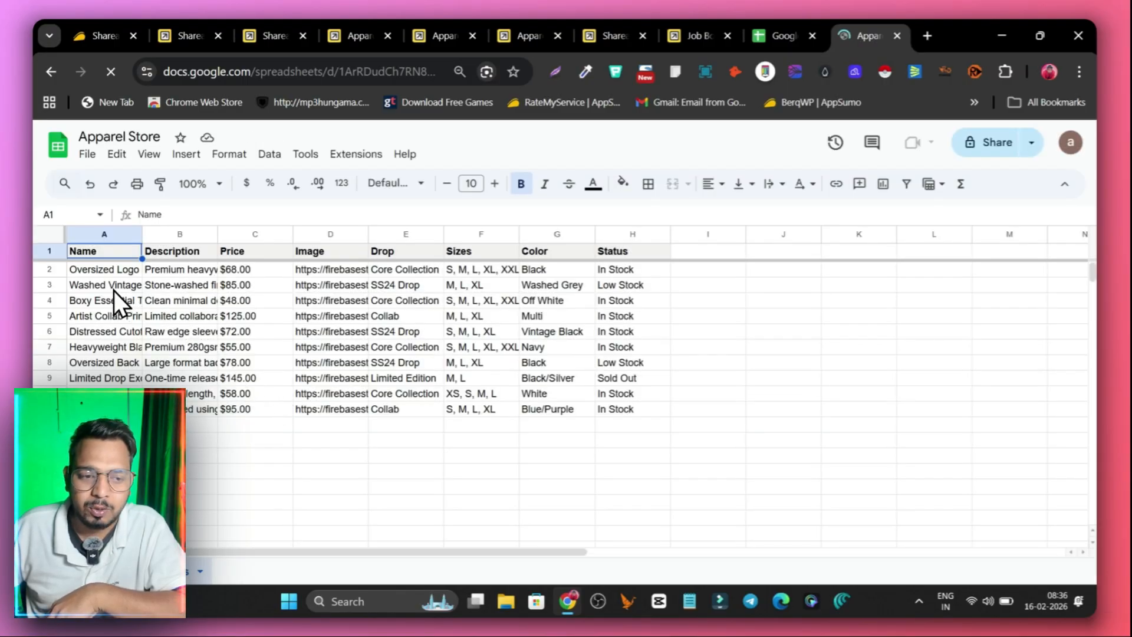
Step: Examine the product names and image links in the Apparel Store sheet, and switch to the lively-tiger.shareables.ai store page
{"action": "left_click", "coordinate": [100, 272]}
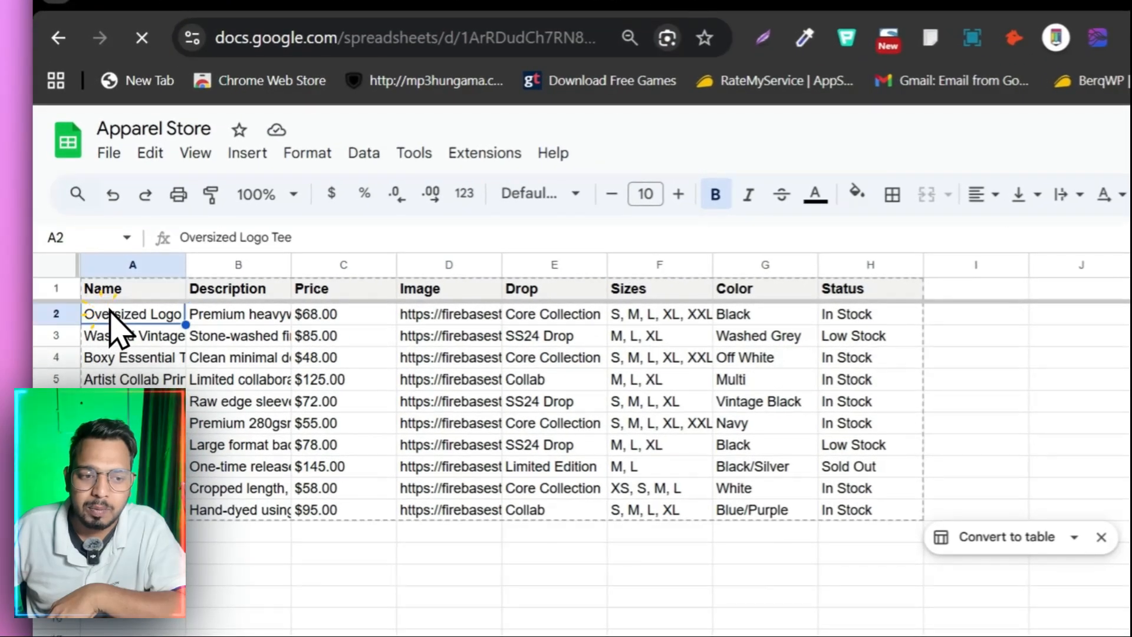
{"action": "left_click", "coordinate": [123, 309]}
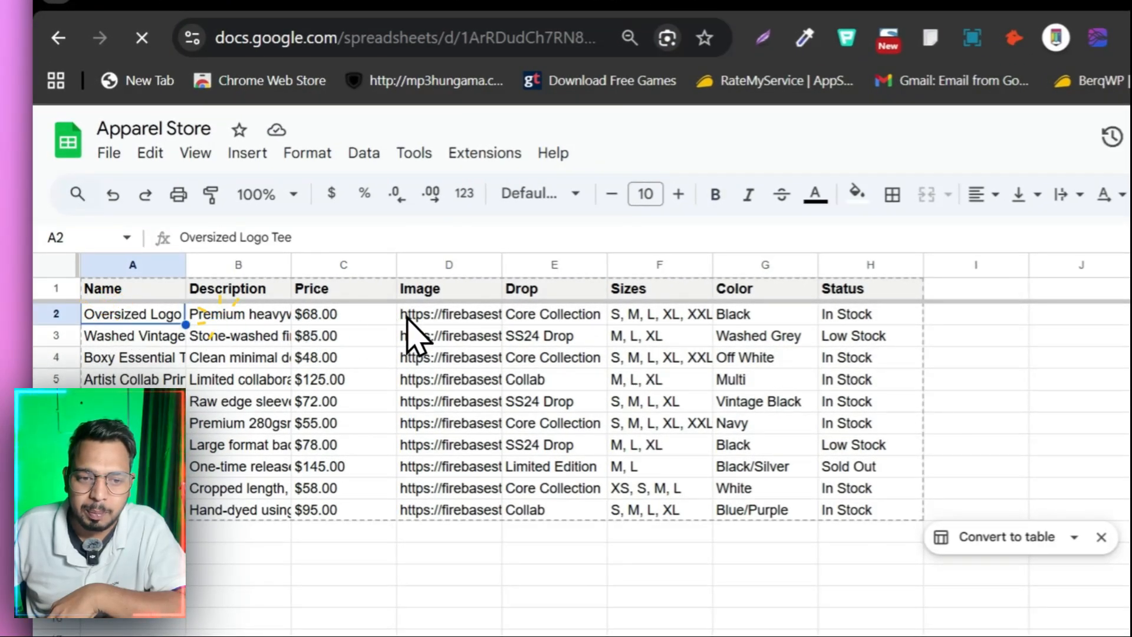
{"action": "left_click", "coordinate": [475, 318]}
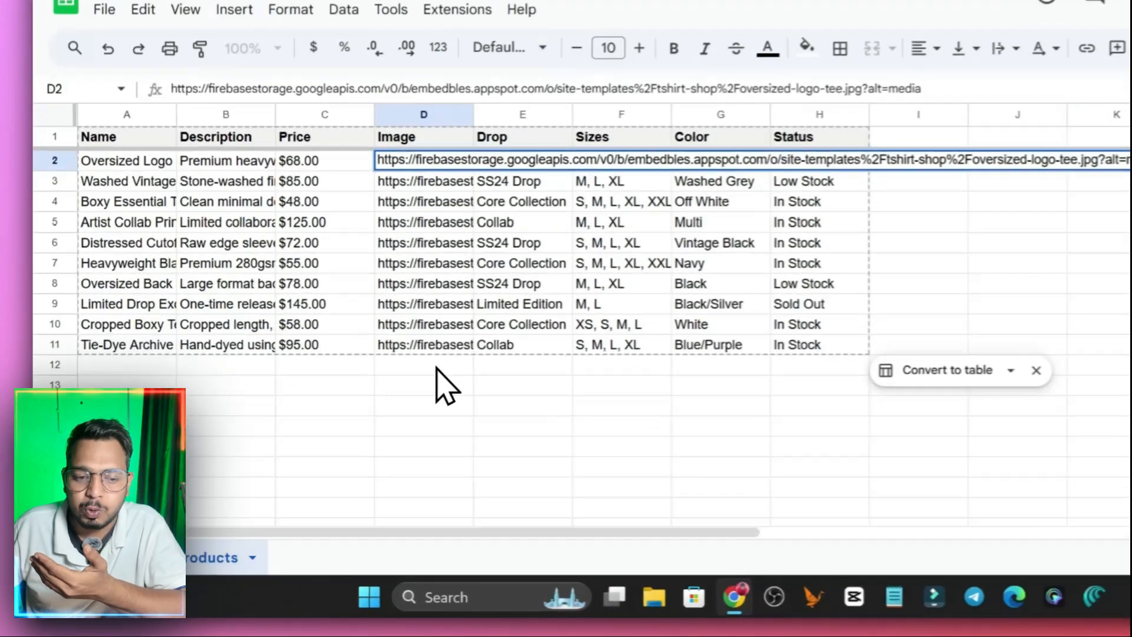
{"action": "left_click", "coordinate": [336, 424]}
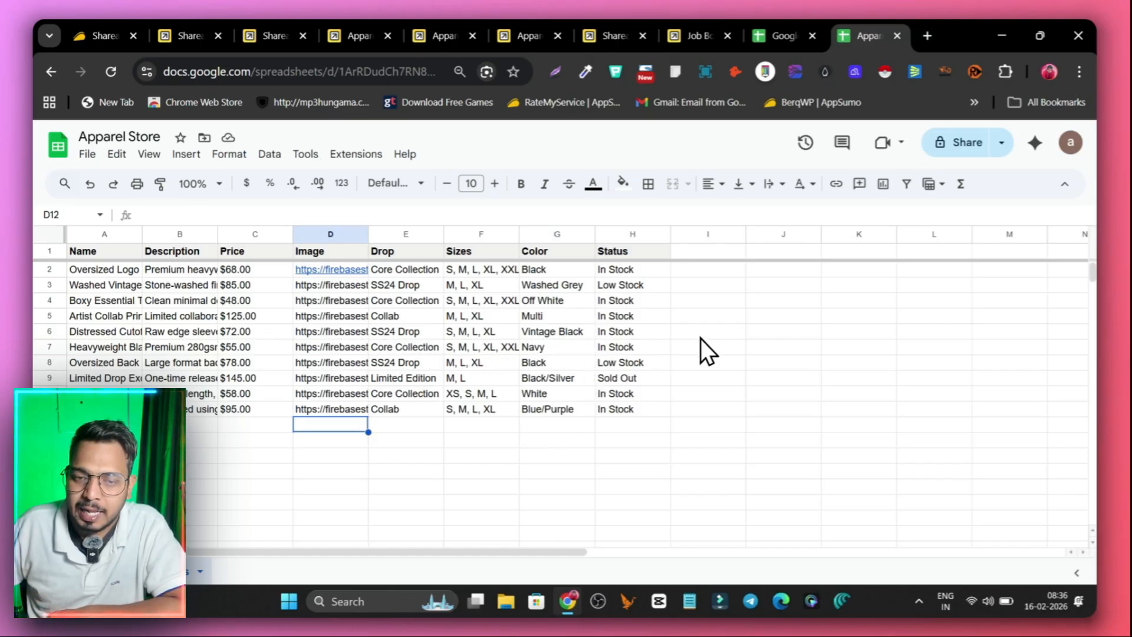
{"action": "left_click", "coordinate": [447, 35]}
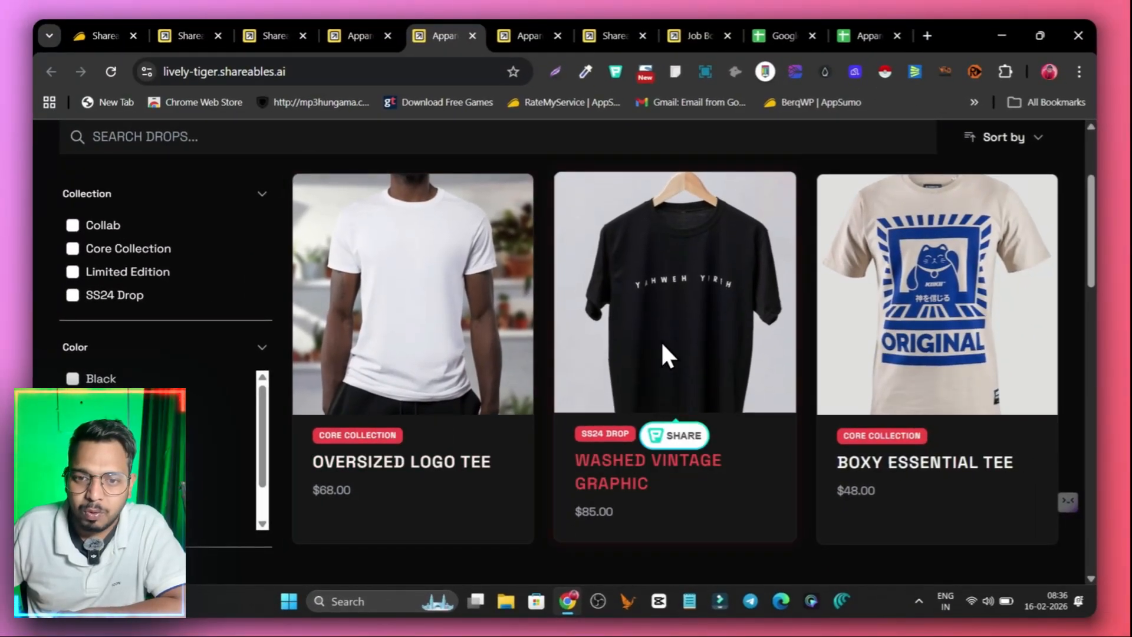
Step: Switch to the live Job Board page and browse its job listings
{"action": "left_click", "coordinate": [679, 28]}
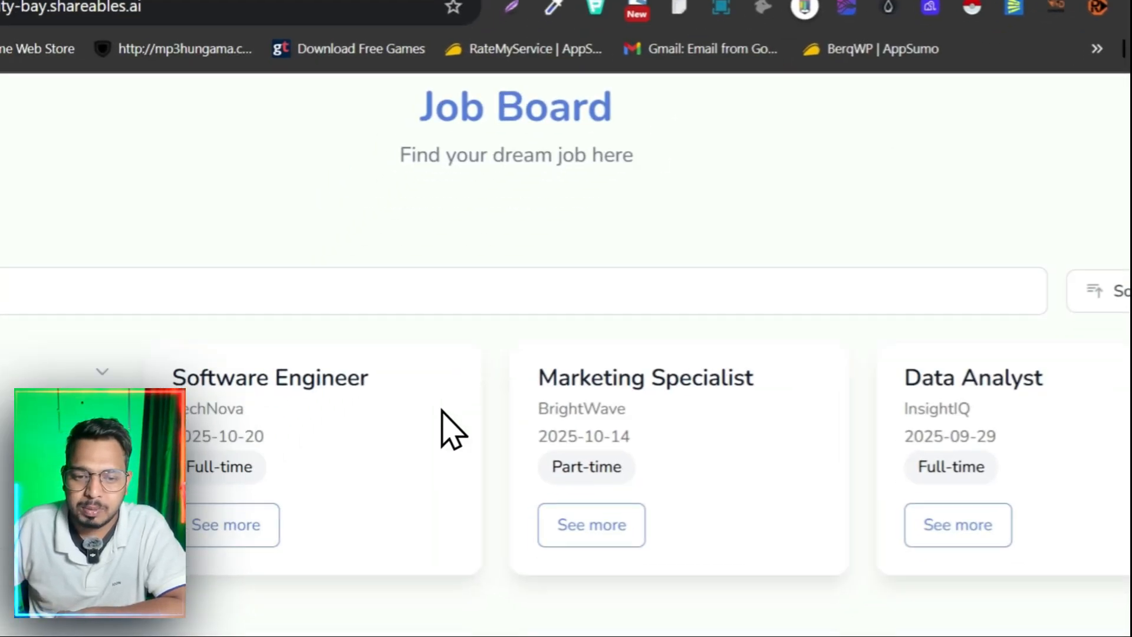
{"action": "scroll", "coordinate": [552, 311], "scroll_direction": "down", "scroll_amount": 5}
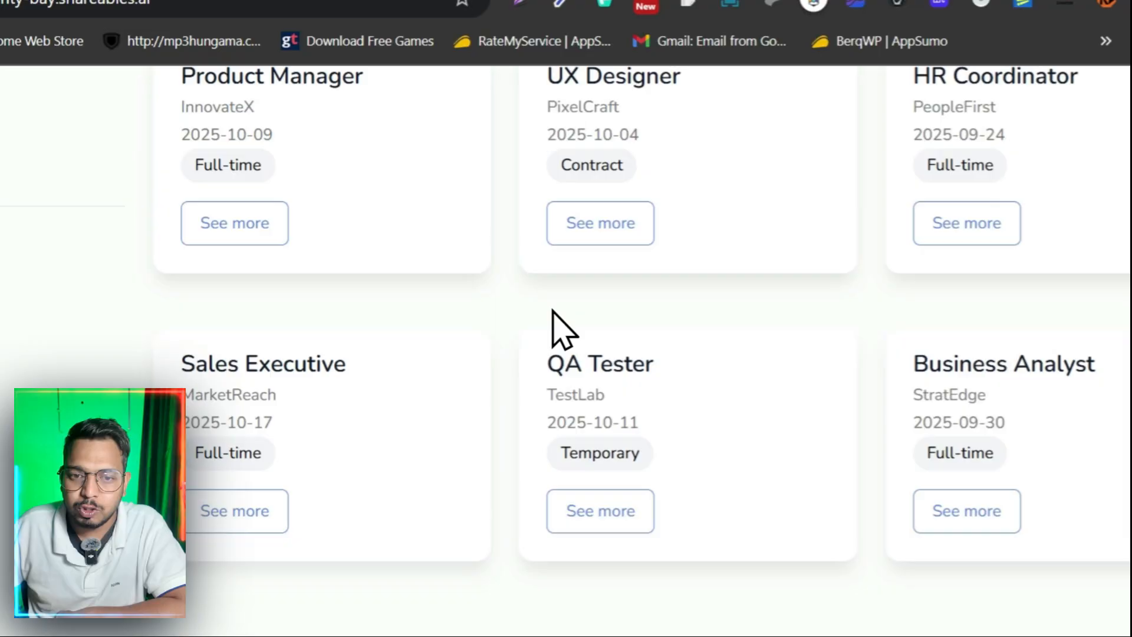
{"action": "scroll", "coordinate": [552, 310], "scroll_direction": "up", "scroll_amount": 5}
Step: Return from the Apparel Store sheet to the Google Sheets file list and open the Jobs Data spreadsheet to examine its rows
{"action": "left_click", "coordinate": [759, 30]}
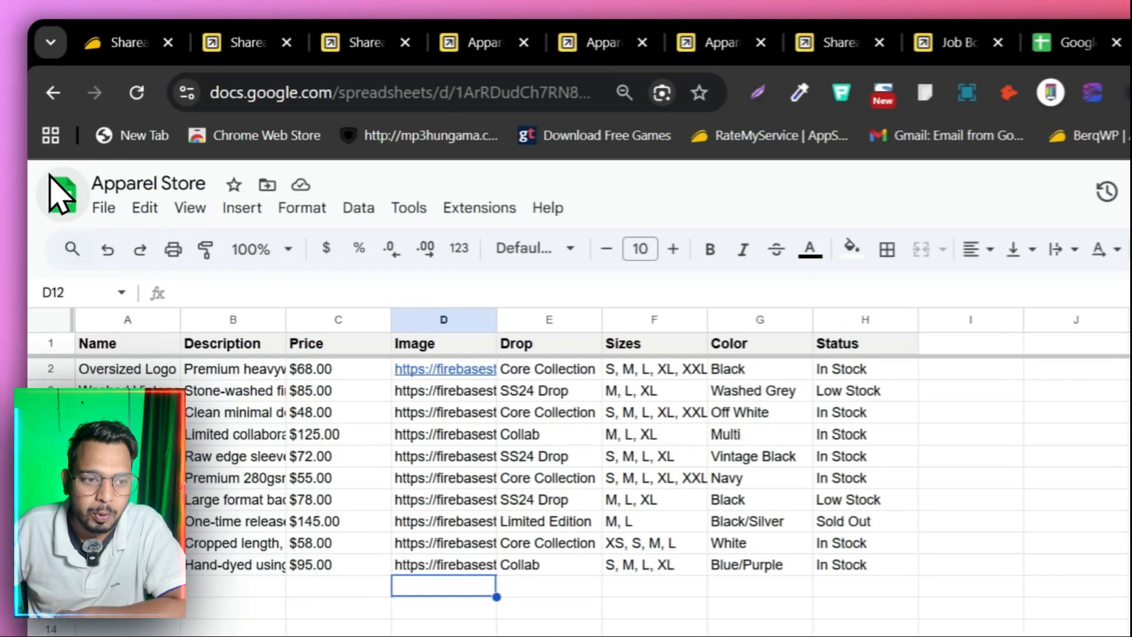
{"action": "left_click", "coordinate": [53, 92]}
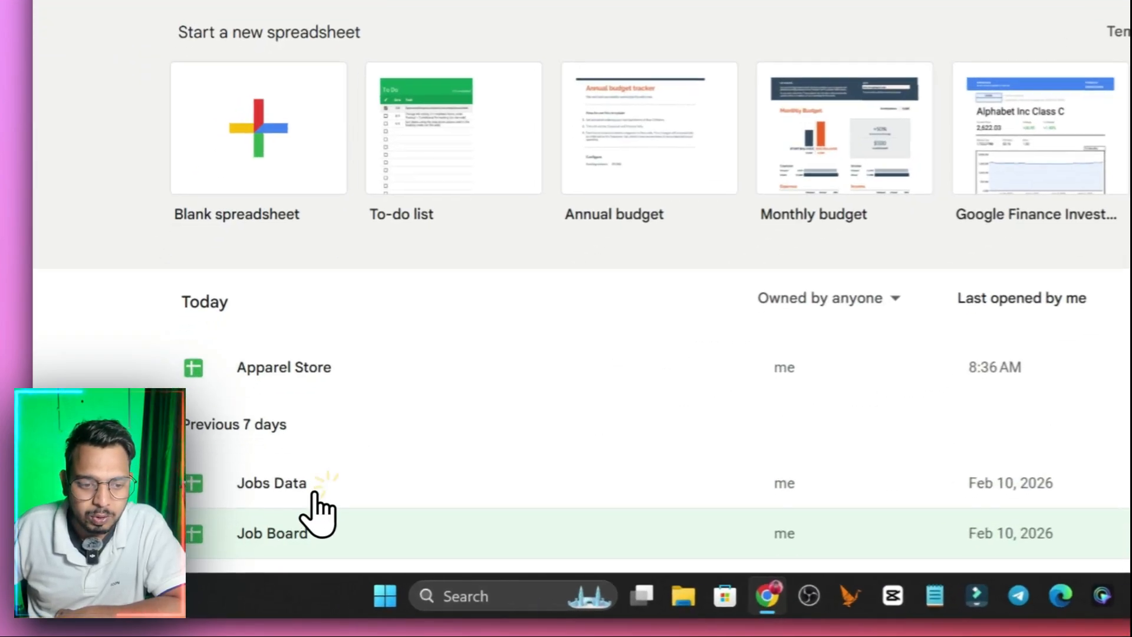
{"action": "left_click", "coordinate": [312, 516]}
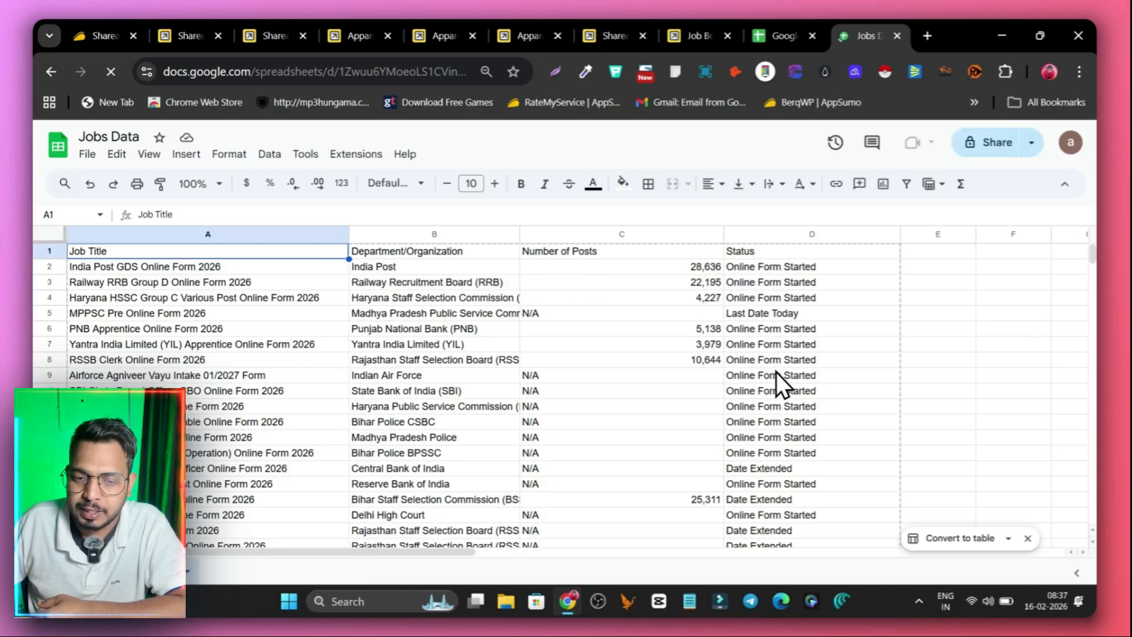
{"action": "scroll", "coordinate": [775, 373], "scroll_direction": "down", "scroll_amount": 5}
Step: Compare the Job Board widget editor with its live page, and return to the editor at mighty-bay
{"action": "left_click", "coordinate": [625, 36]}
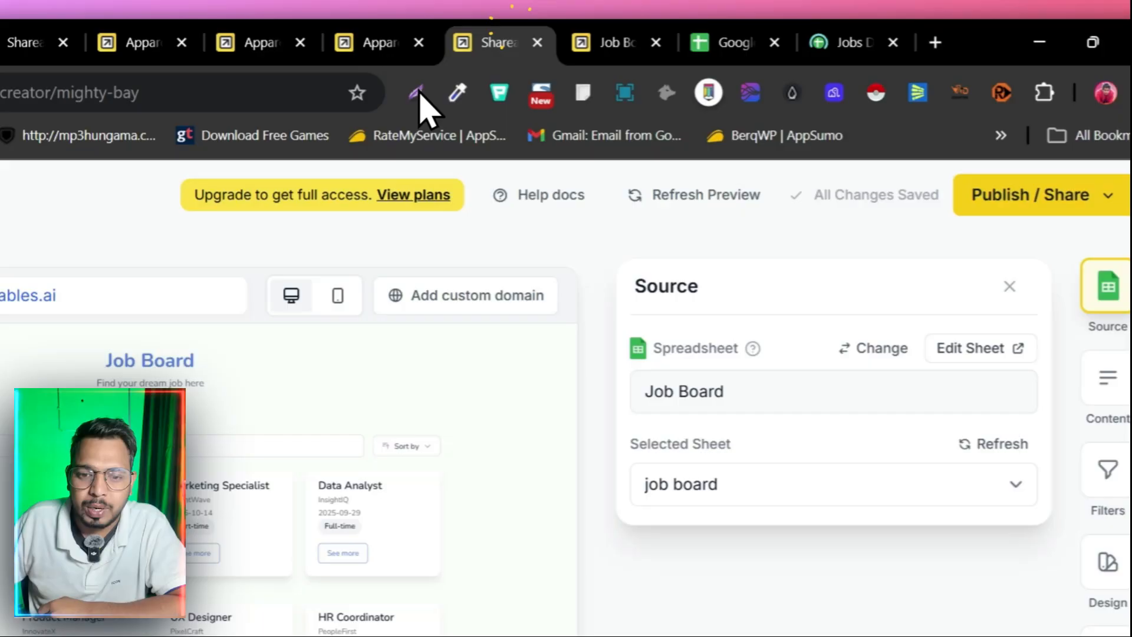
{"action": "left_click", "coordinate": [611, 38]}
{"action": "scroll", "coordinate": [479, 369], "scroll_direction": "down", "scroll_amount": 5}
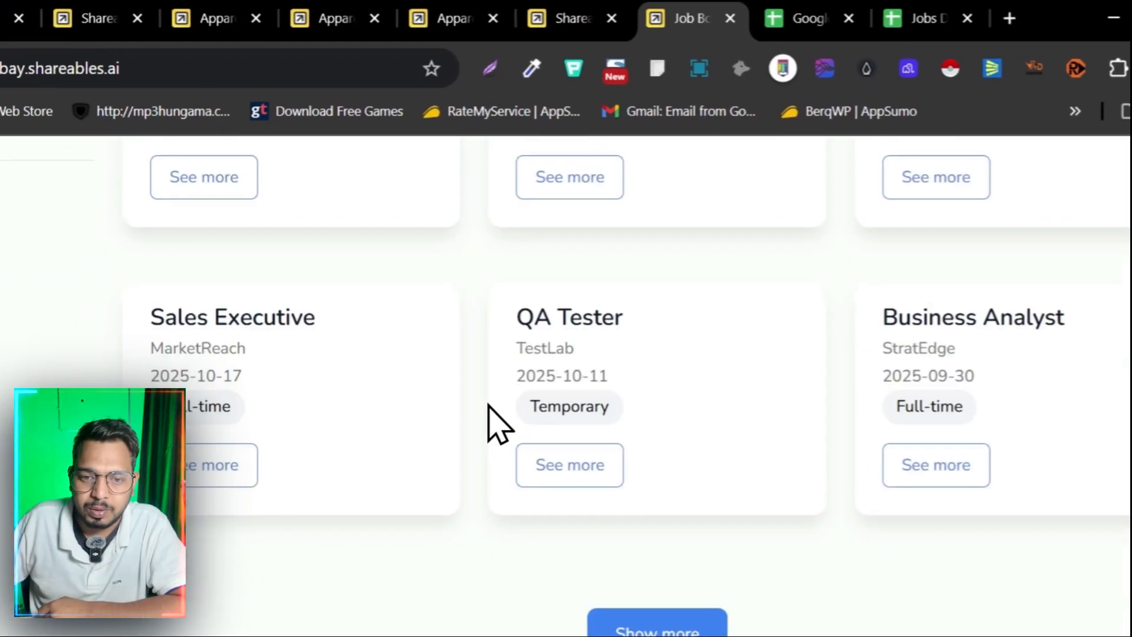
{"action": "scroll", "coordinate": [531, 324], "scroll_direction": "up", "scroll_amount": 6}
{"action": "left_click", "coordinate": [566, 17]}
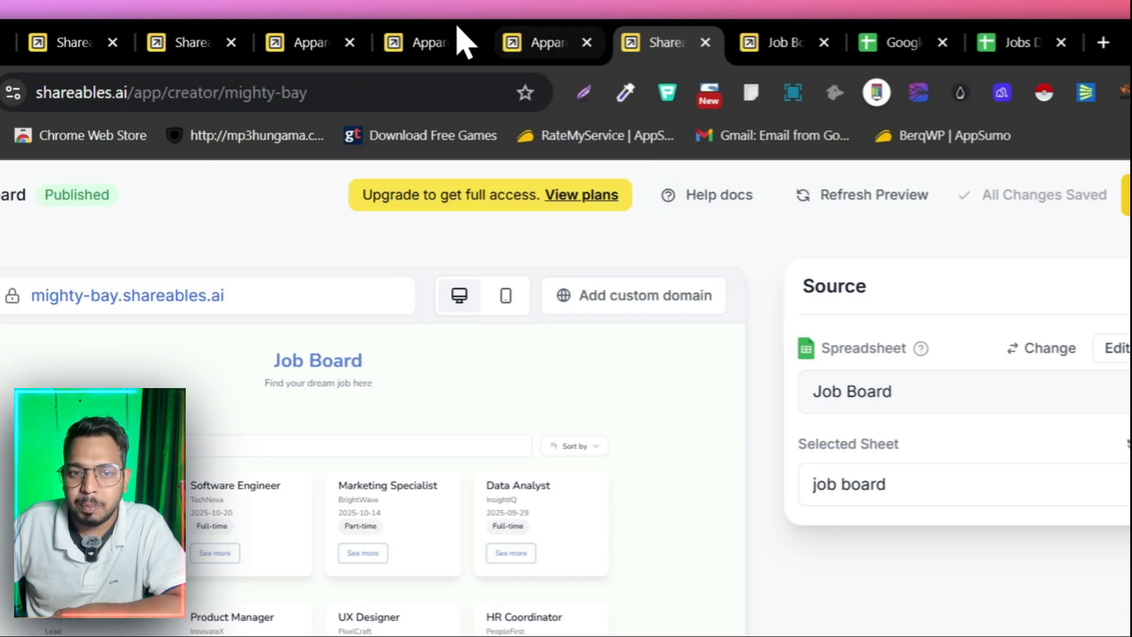
Step: Review the Artist Collab Print page of the live store and return to the Apparel Store widget editor
{"action": "left_click", "coordinate": [459, 43]}
{"action": "left_click", "coordinate": [277, 41]}
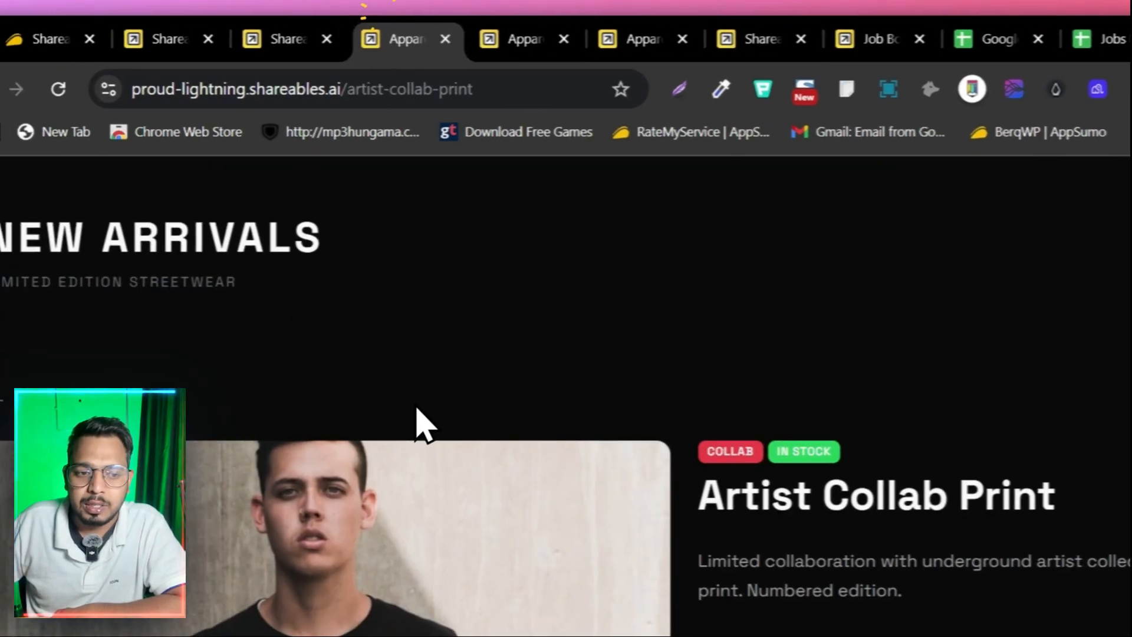
{"action": "scroll", "coordinate": [516, 240], "scroll_direction": "down", "scroll_amount": 4}
{"action": "left_click", "coordinate": [324, 23]}
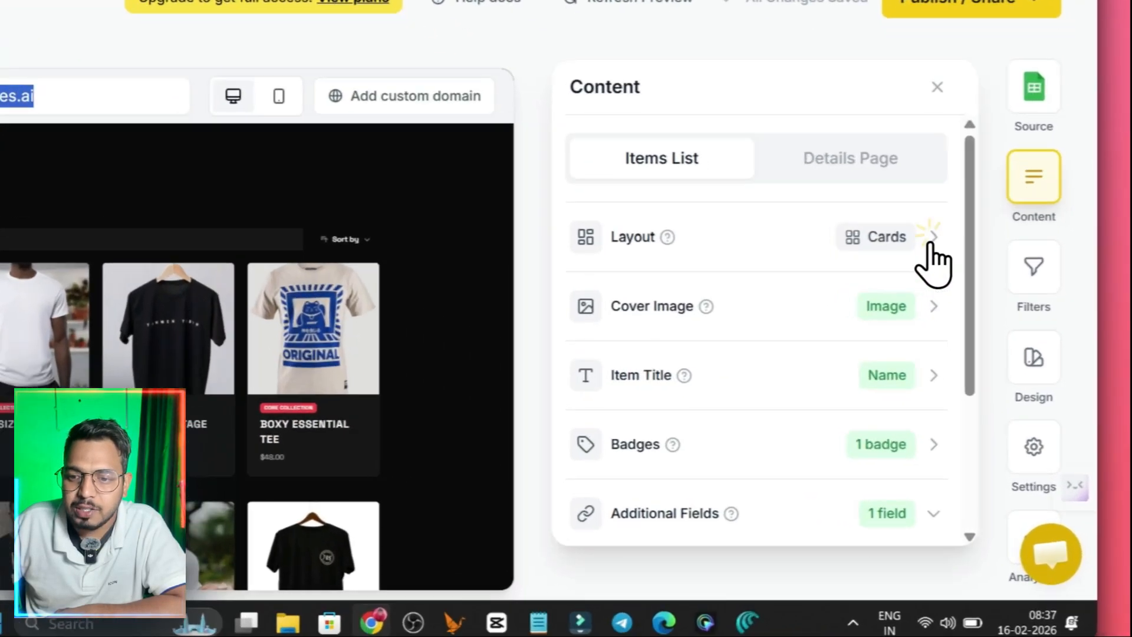
Step: Try the Table layout and the List layout with the Columns style for the items list, and restore the Cards layout
{"action": "left_click", "coordinate": [977, 324]}
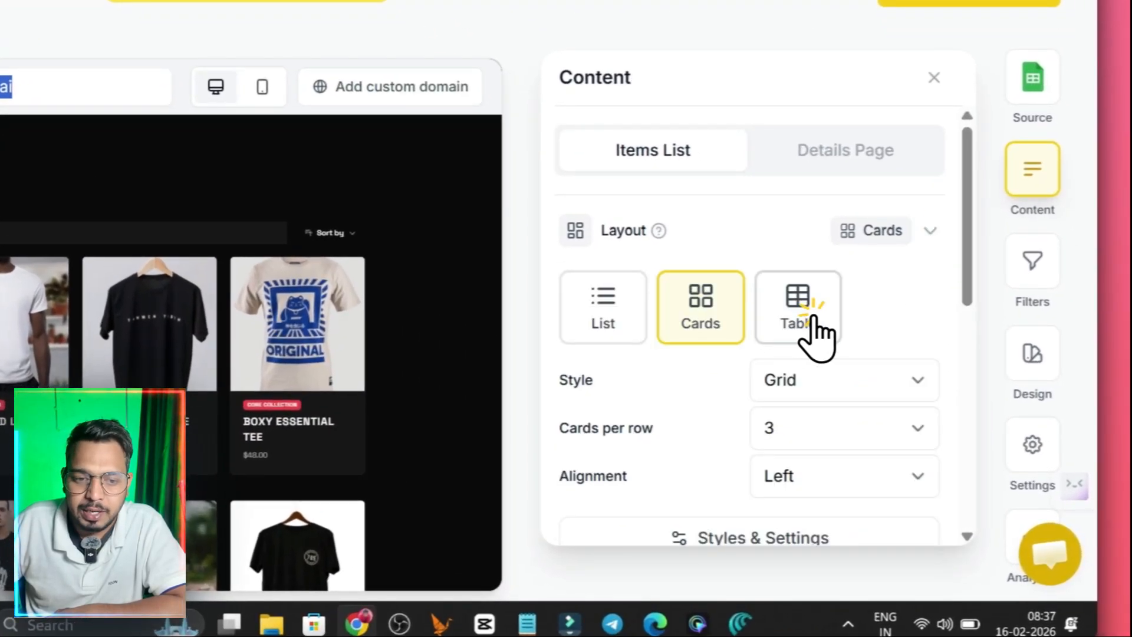
{"action": "left_click", "coordinate": [812, 318]}
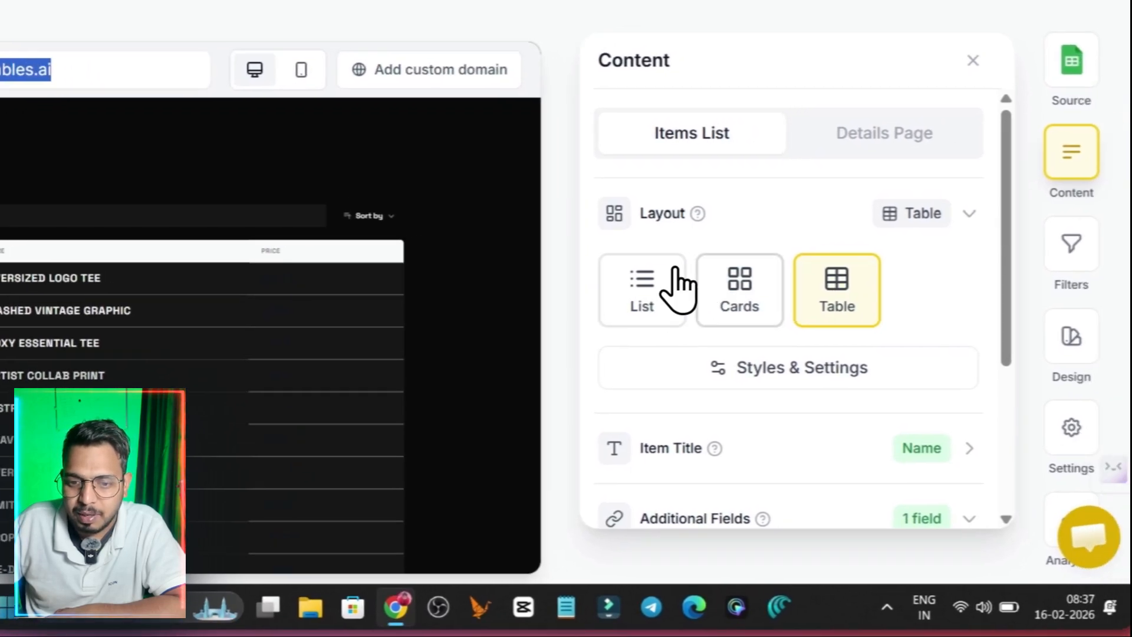
{"action": "left_click", "coordinate": [591, 320]}
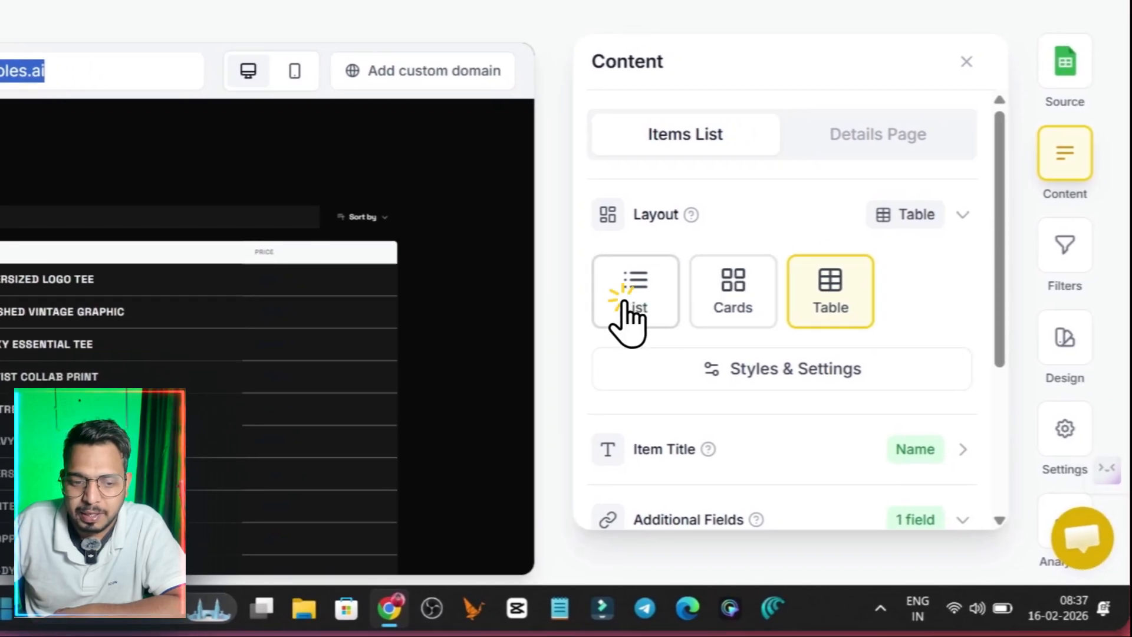
{"action": "scroll", "coordinate": [247, 384], "scroll_direction": "down", "scroll_amount": 3}
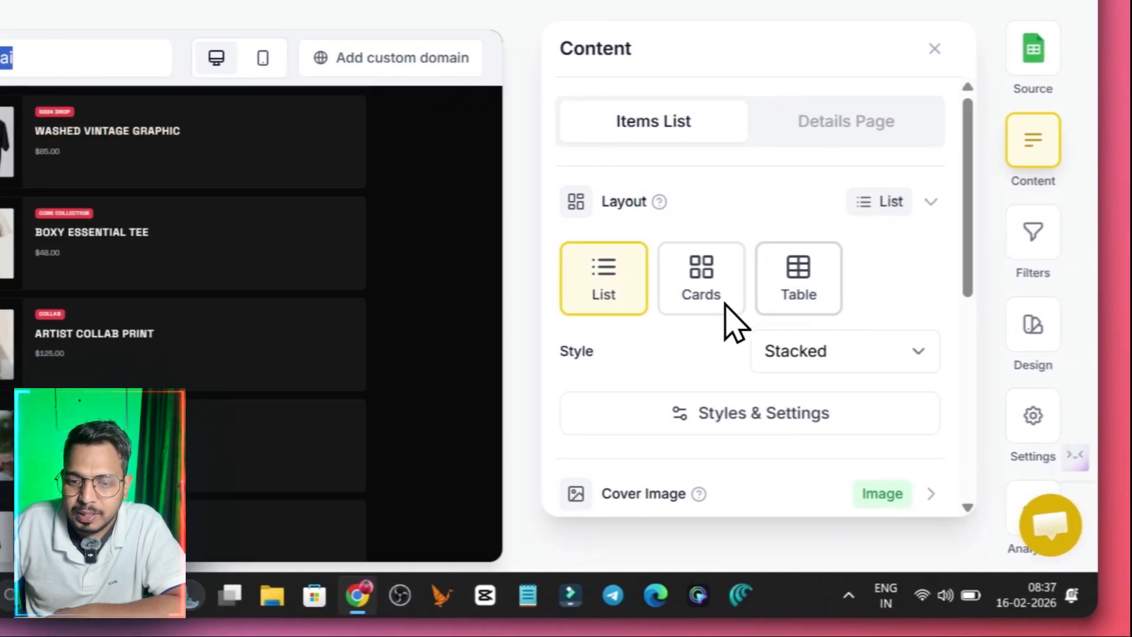
{"action": "left_click", "coordinate": [905, 357]}
{"action": "left_click", "coordinate": [866, 407]}
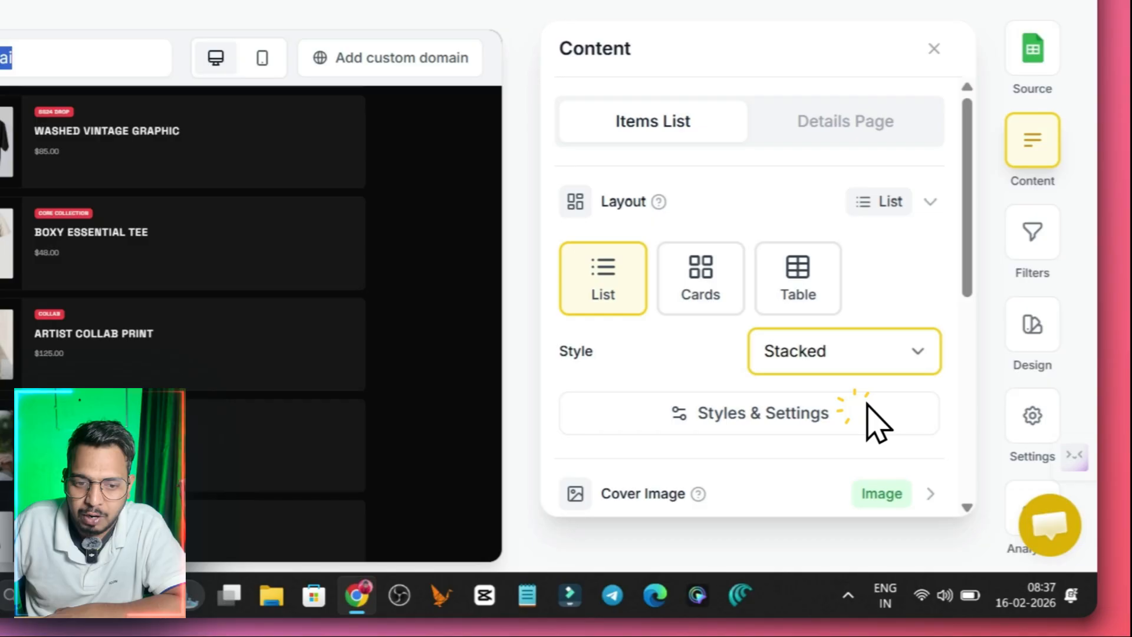
{"action": "left_click", "coordinate": [702, 298]}
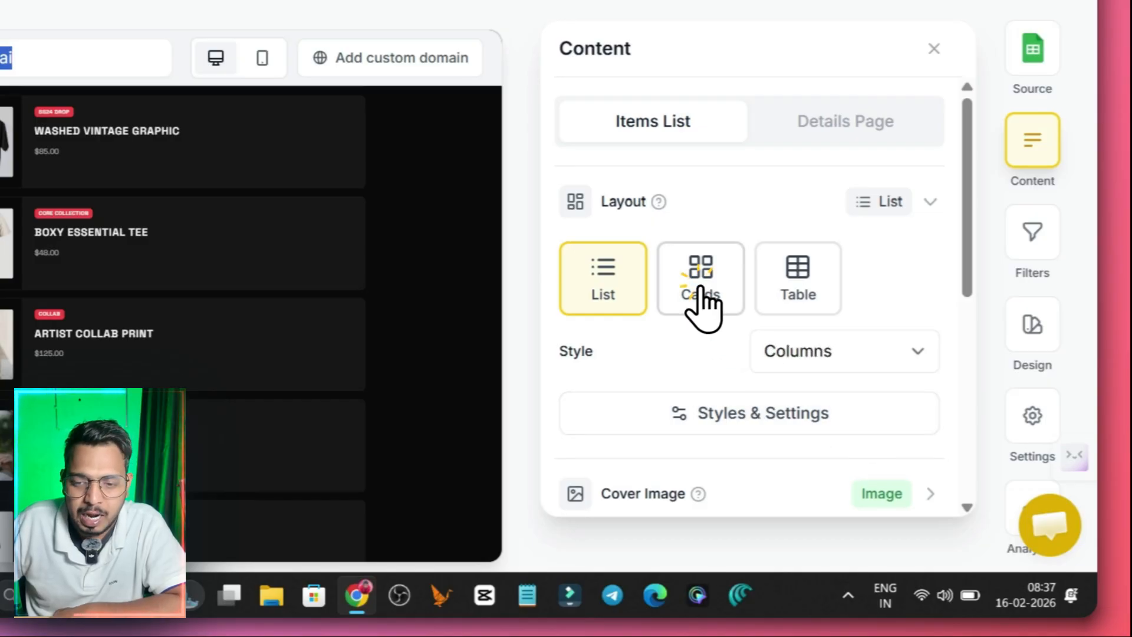
Step: Examine the cover image settings of the product cards, collapse them, and look over the other items list options
{"action": "scroll", "coordinate": [878, 395], "scroll_direction": "down", "scroll_amount": 4}
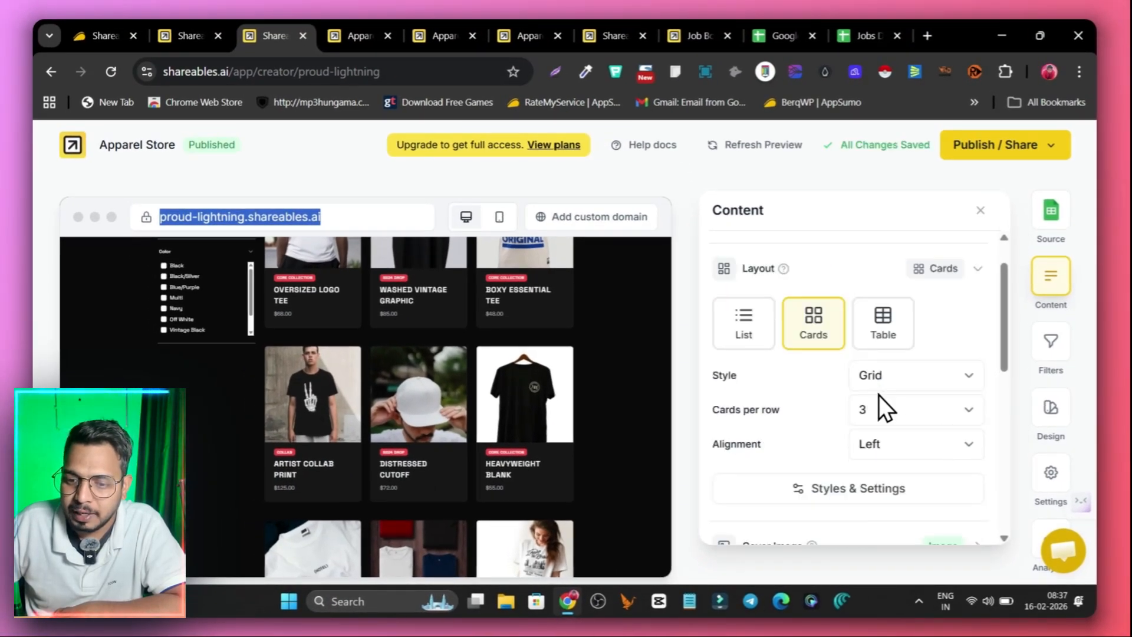
{"action": "left_click", "coordinate": [875, 352]}
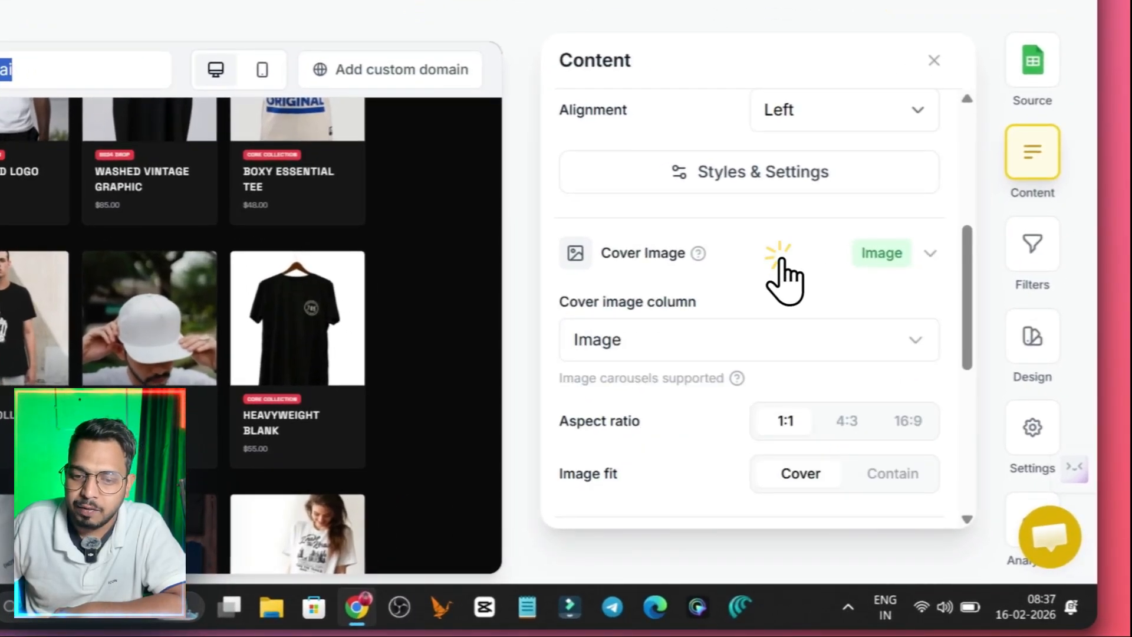
{"action": "left_click", "coordinate": [781, 259]}
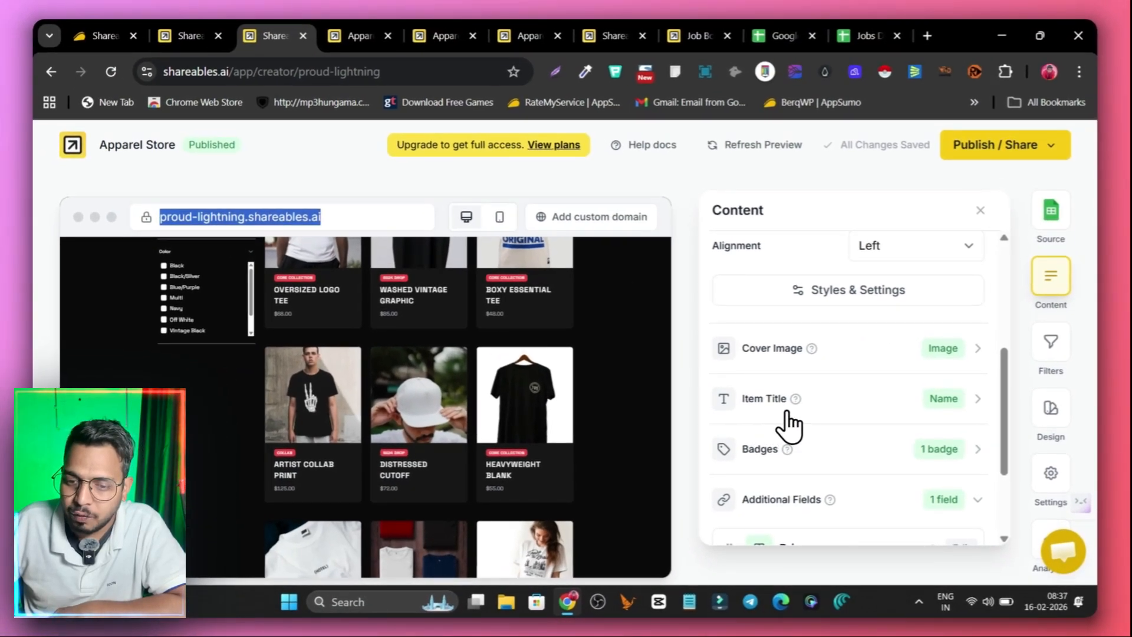
{"action": "scroll", "coordinate": [849, 428], "scroll_direction": "down", "scroll_amount": 3}
{"action": "scroll", "coordinate": [944, 424], "scroll_direction": "up", "scroll_amount": 5}
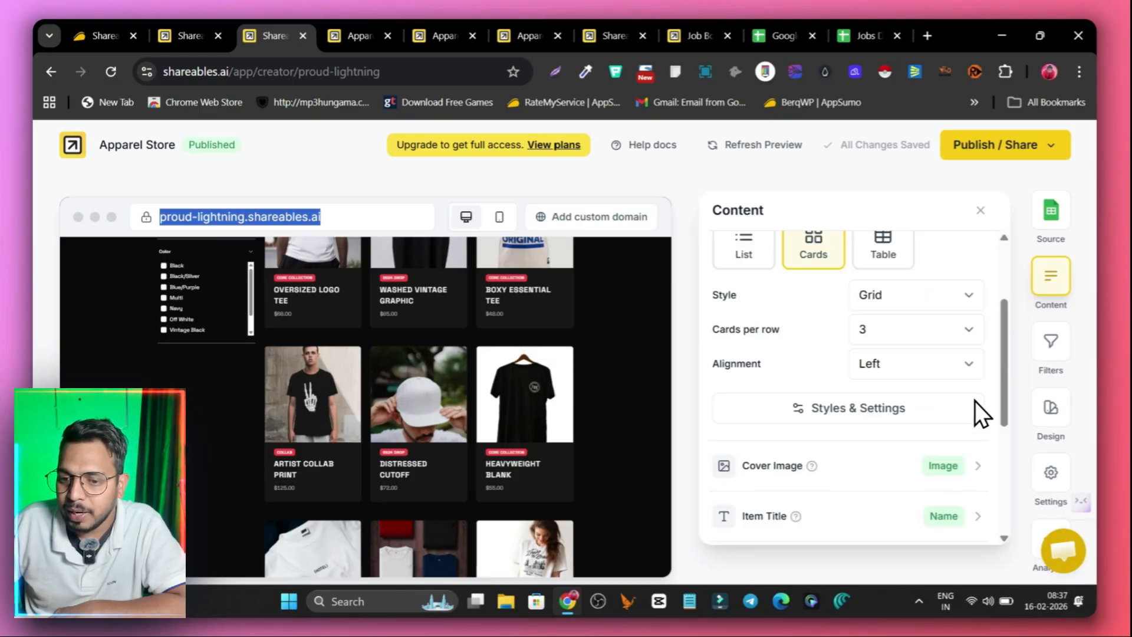
{"action": "scroll", "coordinate": [814, 328], "scroll_direction": "up", "scroll_amount": 2}
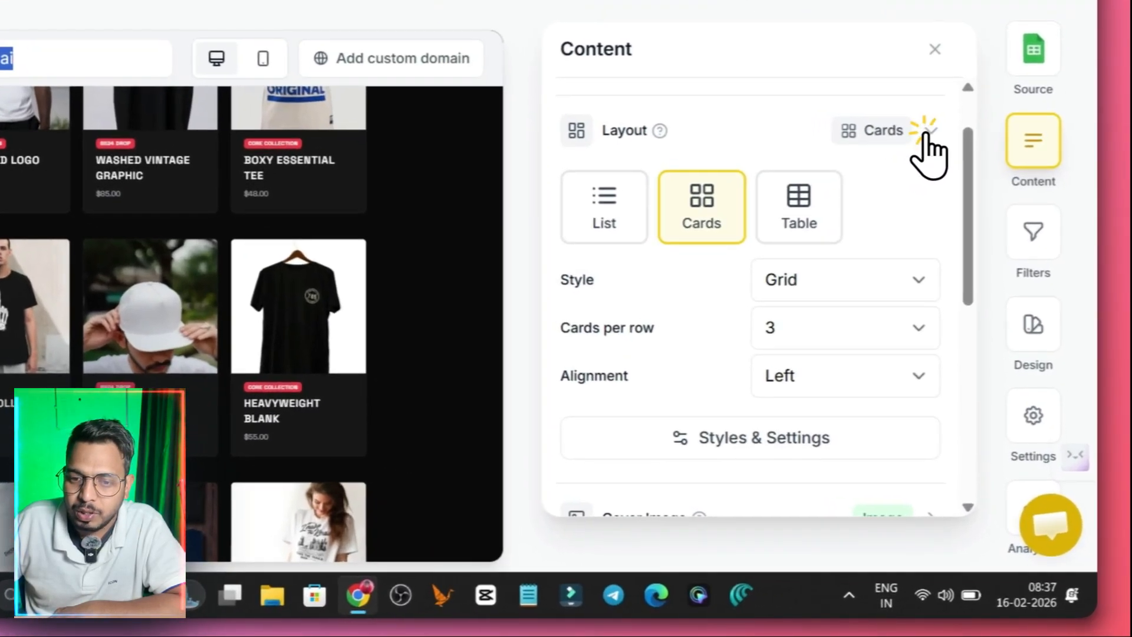
Step: Collapse the layout settings, expand the Buttons section, and show the field types available for an additional field
{"action": "left_click", "coordinate": [977, 269]}
{"action": "scroll", "coordinate": [725, 307], "scroll_direction": "down", "scroll_amount": 4}
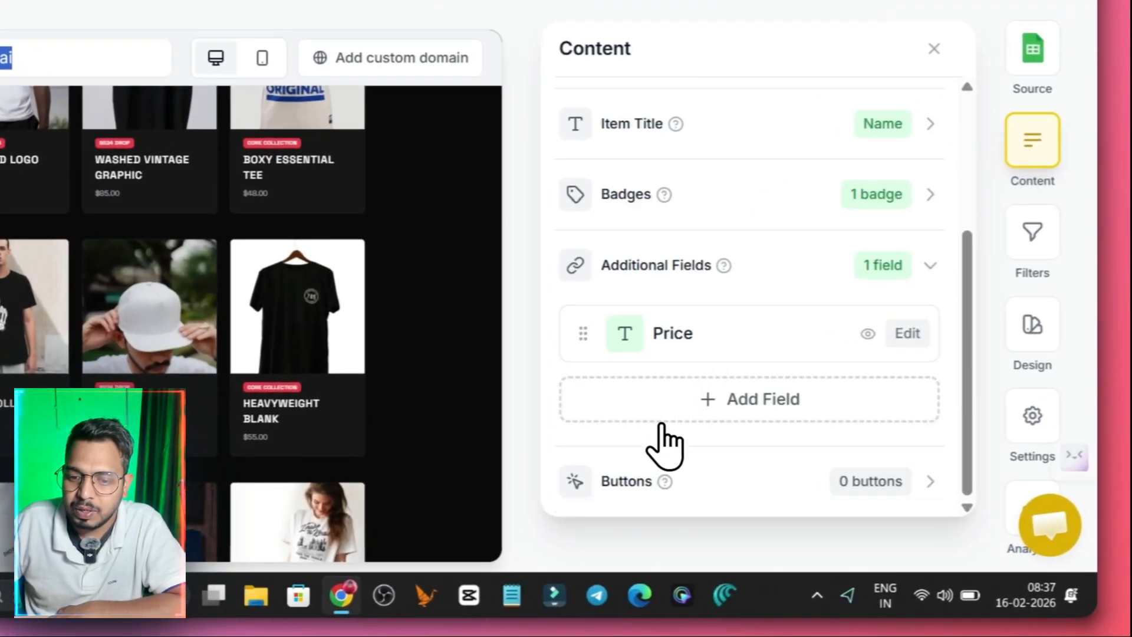
{"action": "left_click", "coordinate": [930, 481]}
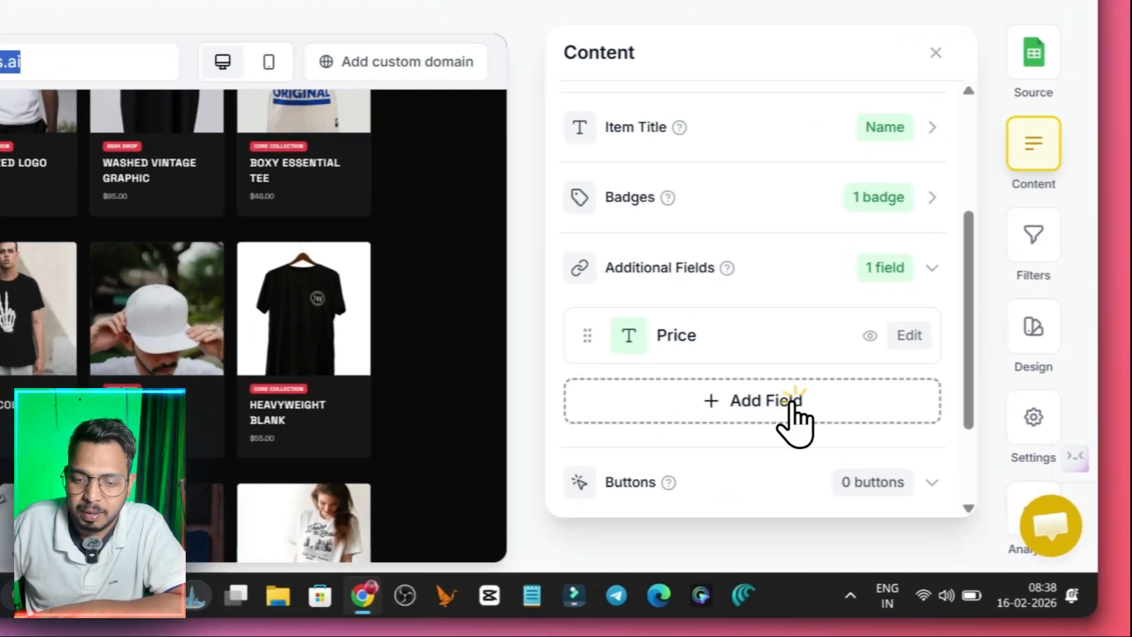
{"action": "left_click", "coordinate": [828, 464]}
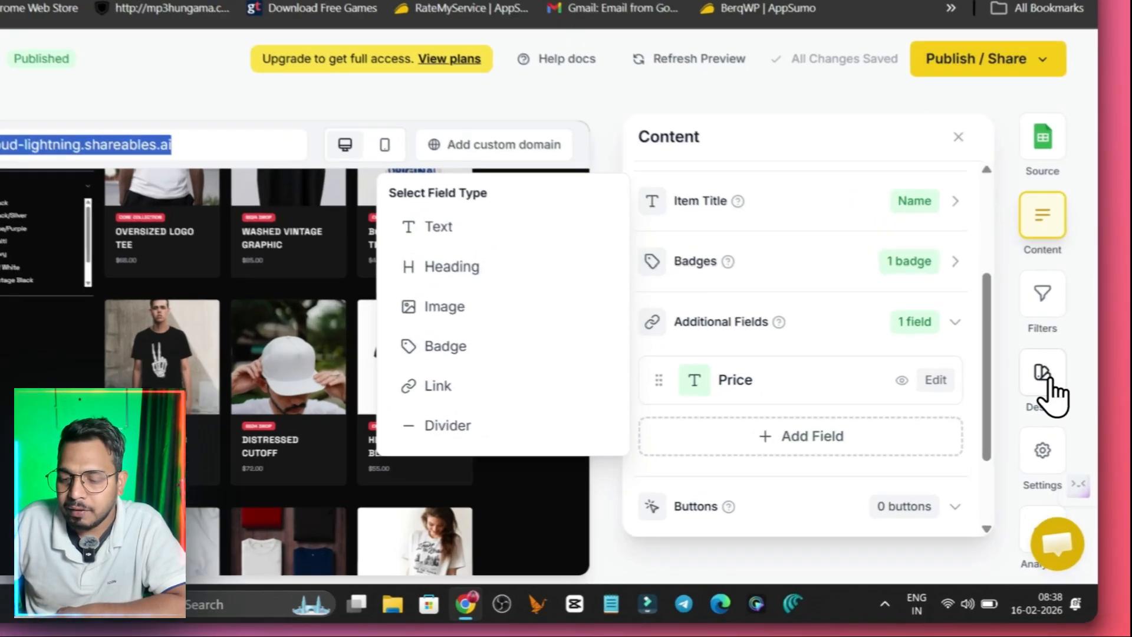
Step: Hide the store's header in the design settings and turn it back on
{"action": "left_click", "coordinate": [1052, 412]}
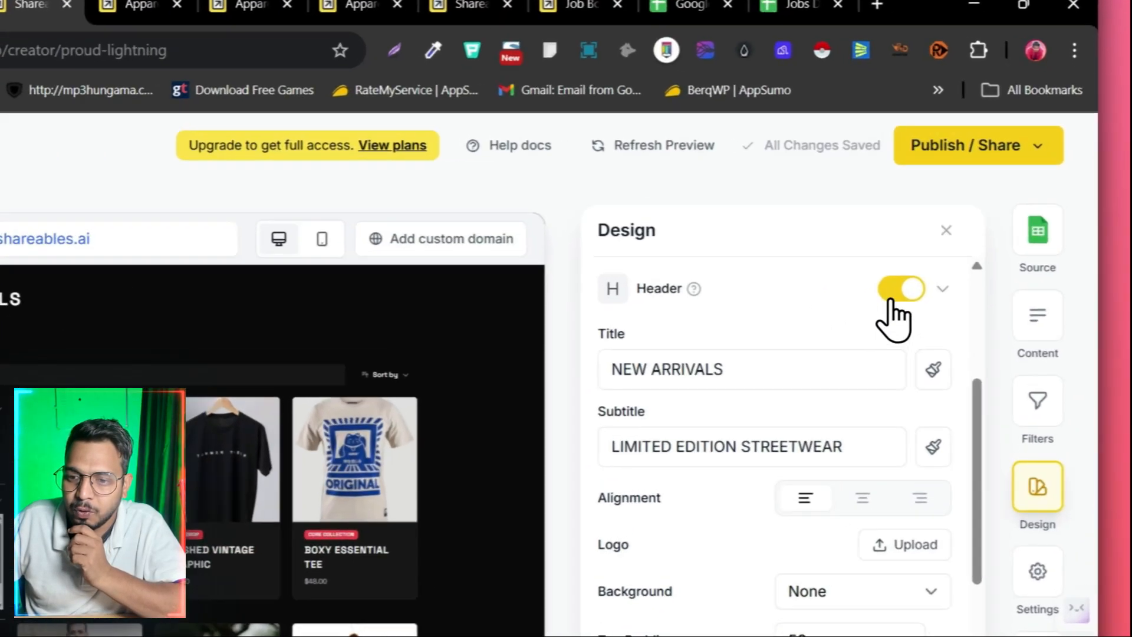
{"action": "left_click", "coordinate": [941, 254]}
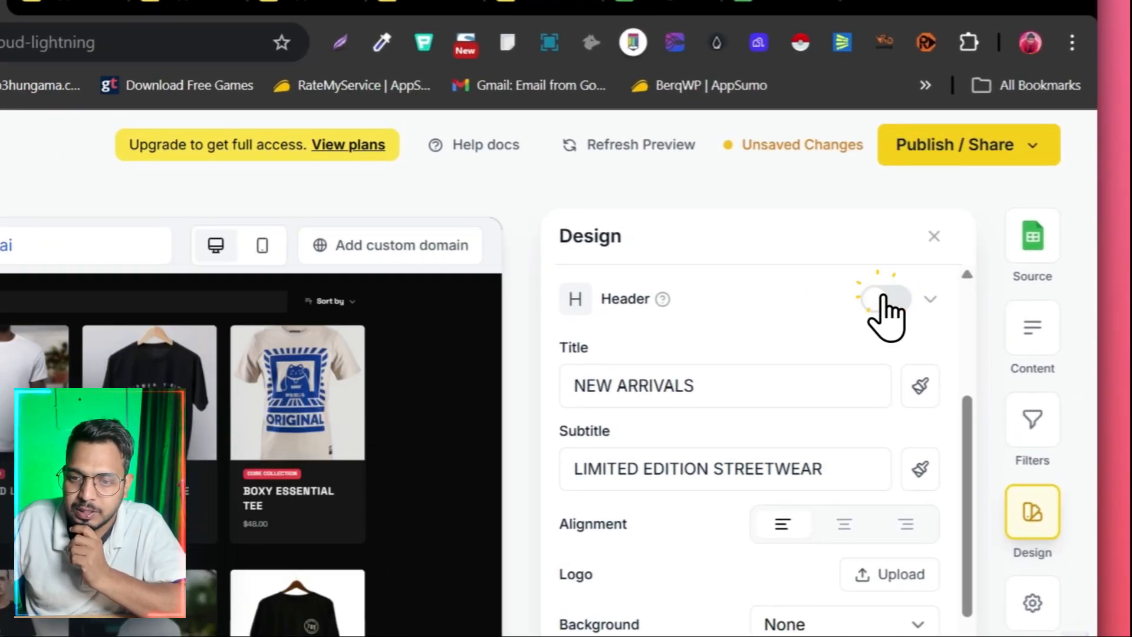
{"action": "left_click", "coordinate": [884, 297]}
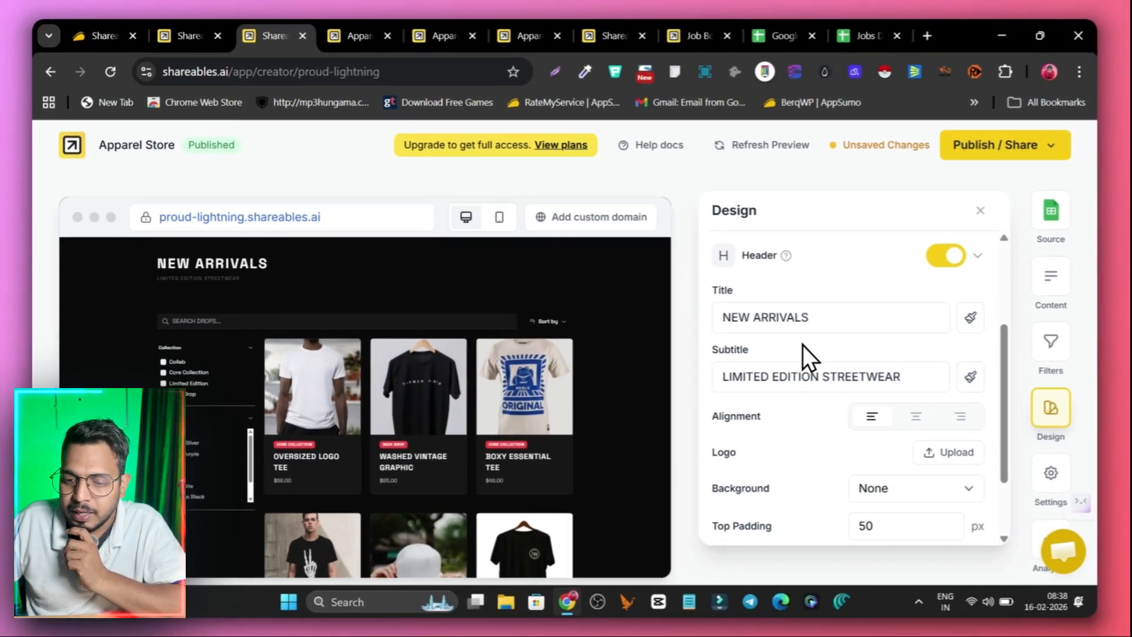
Step: Review the header's logo, background and padding options, and open and dismiss the form for adding a header button
{"action": "scroll", "coordinate": [612, 459], "scroll_direction": "down", "scroll_amount": 3}
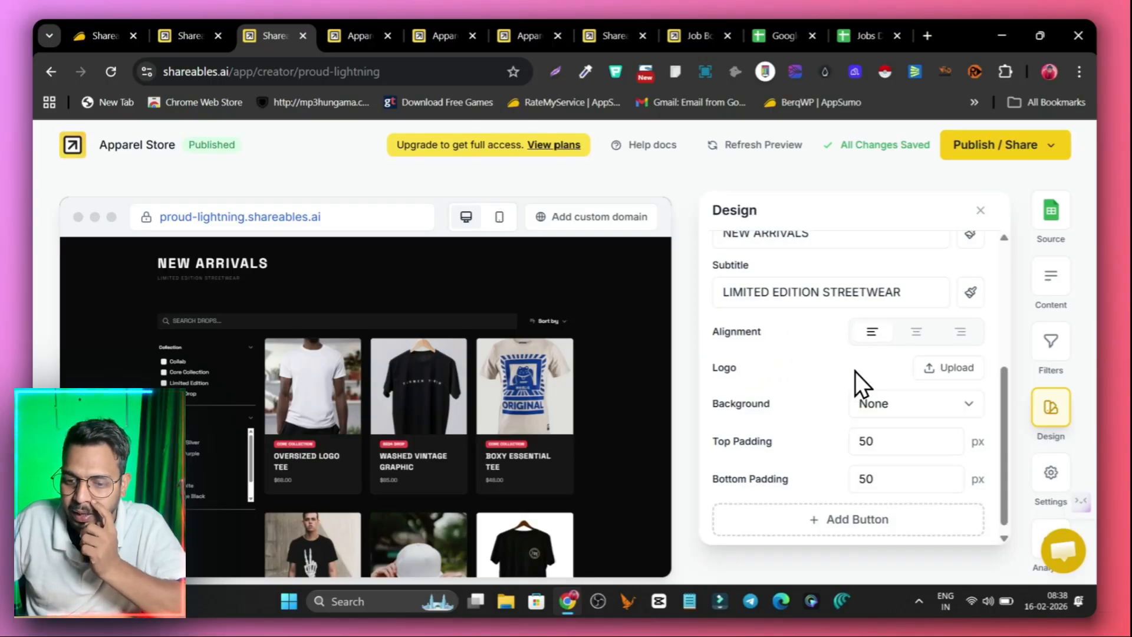
{"action": "scroll", "coordinate": [837, 449], "scroll_direction": "down", "scroll_amount": 1}
{"action": "left_click", "coordinate": [851, 512]}
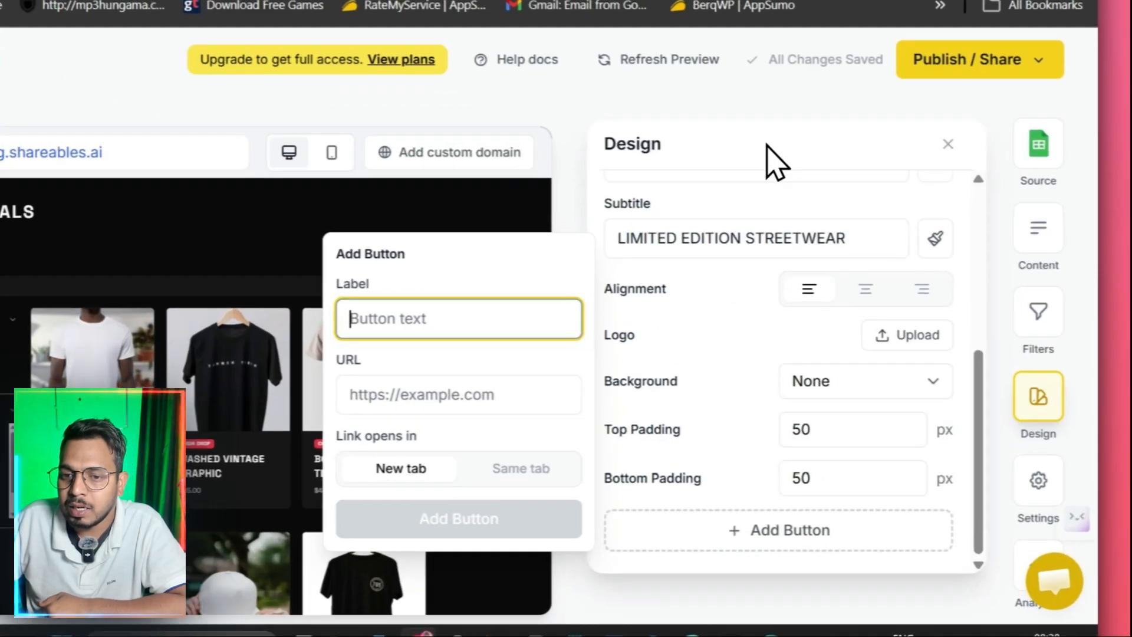
{"action": "left_click", "coordinate": [843, 201]}
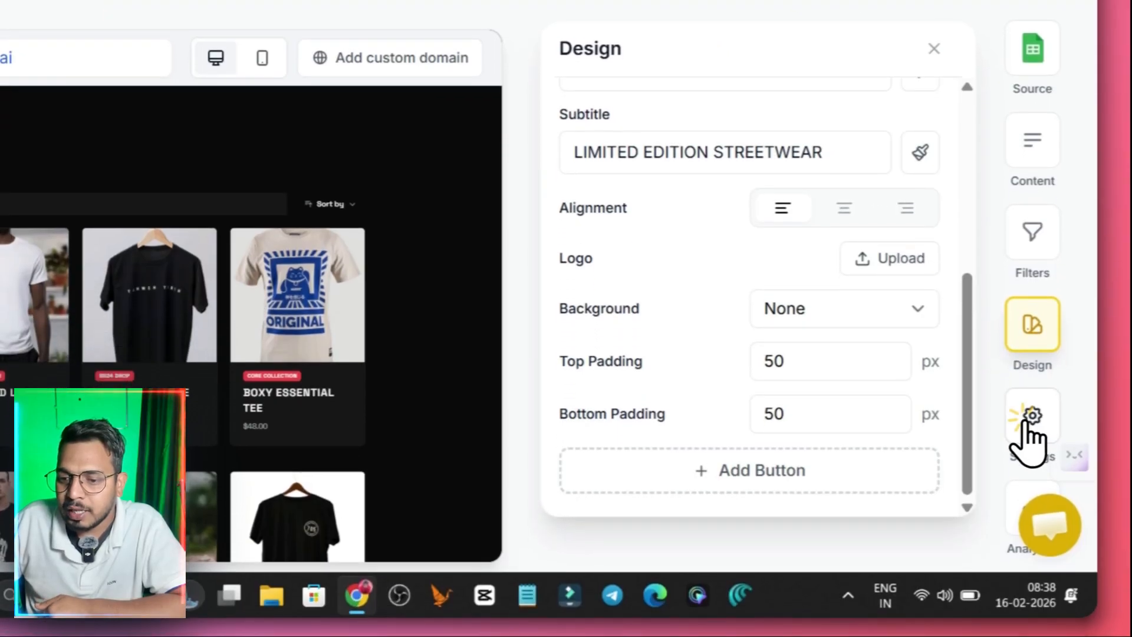
Step: Open the widget's general settings and examine the logo removal, website language and metadata options
{"action": "left_click", "coordinate": [1031, 457]}
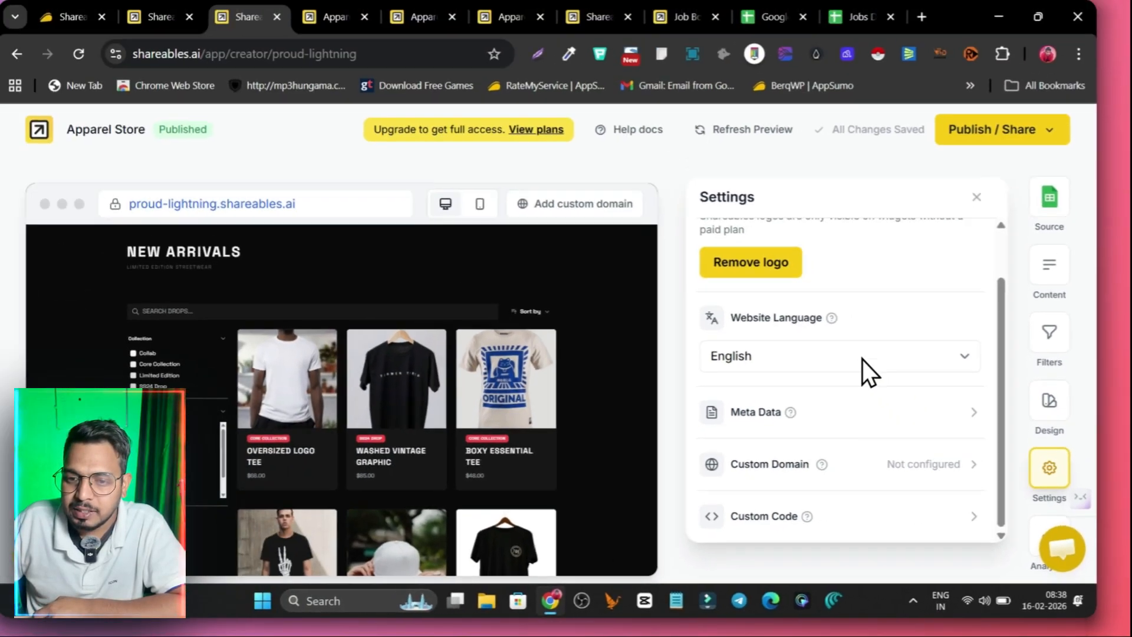
{"action": "scroll", "coordinate": [684, 230], "scroll_direction": "up", "scroll_amount": 2}
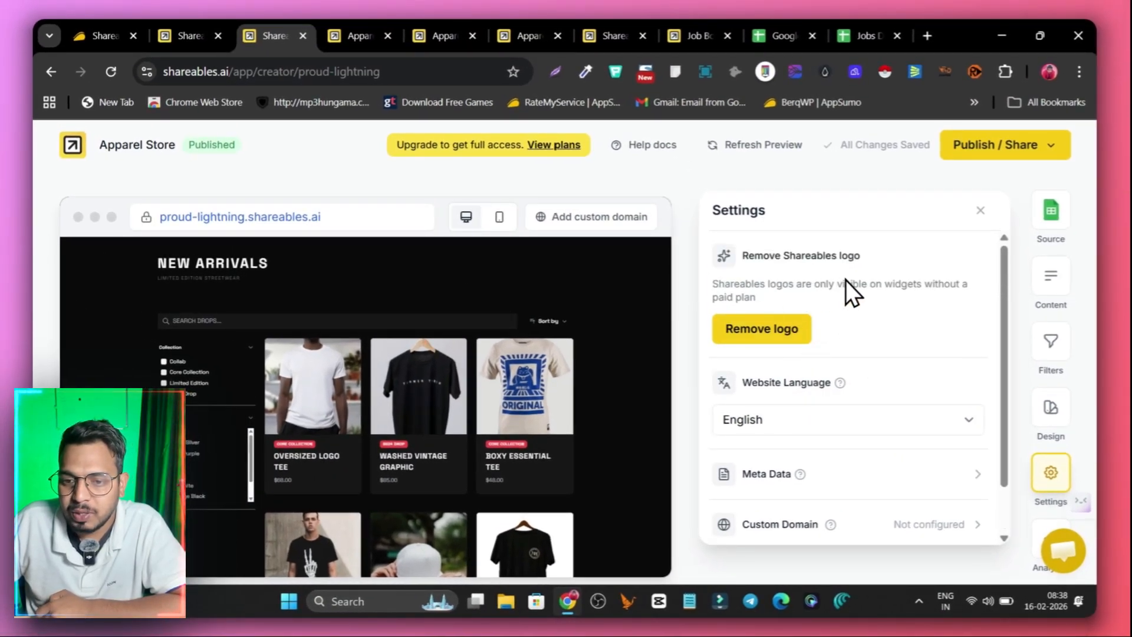
{"action": "scroll", "coordinate": [830, 401], "scroll_direction": "down", "scroll_amount": 1}
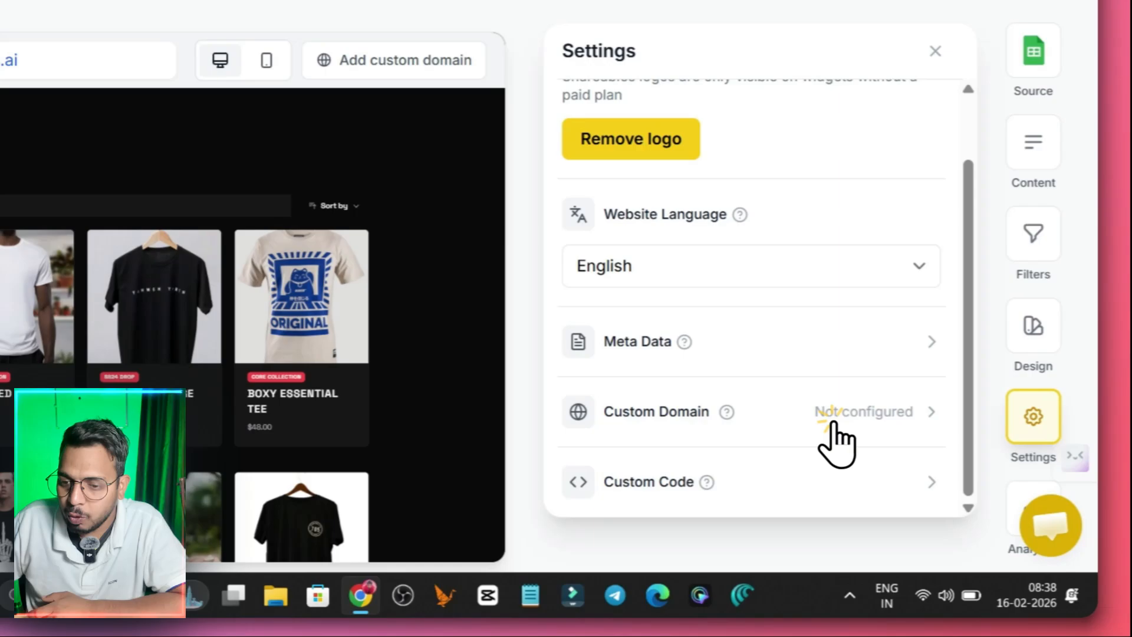
Step: Open the custom domain options, check the plan requirement, and close the dialog
{"action": "left_click", "coordinate": [906, 470]}
{"action": "scroll", "coordinate": [412, 330], "scroll_direction": "down", "scroll_amount": 1}
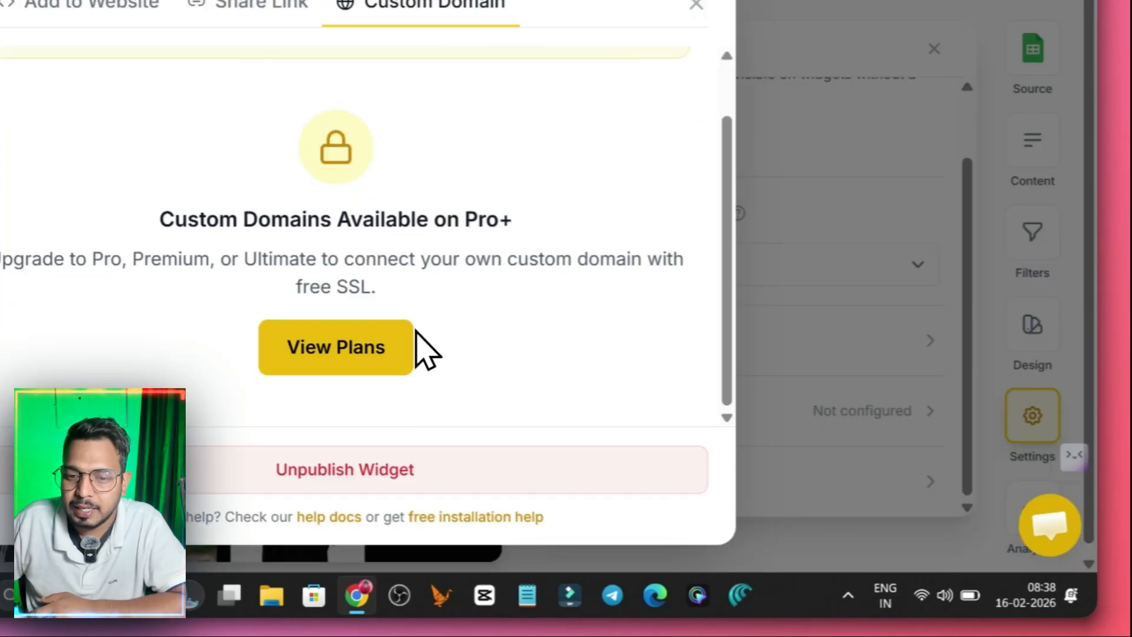
{"action": "scroll", "coordinate": [531, 177], "scroll_direction": "up", "scroll_amount": 1}
{"action": "left_click", "coordinate": [696, 5]}
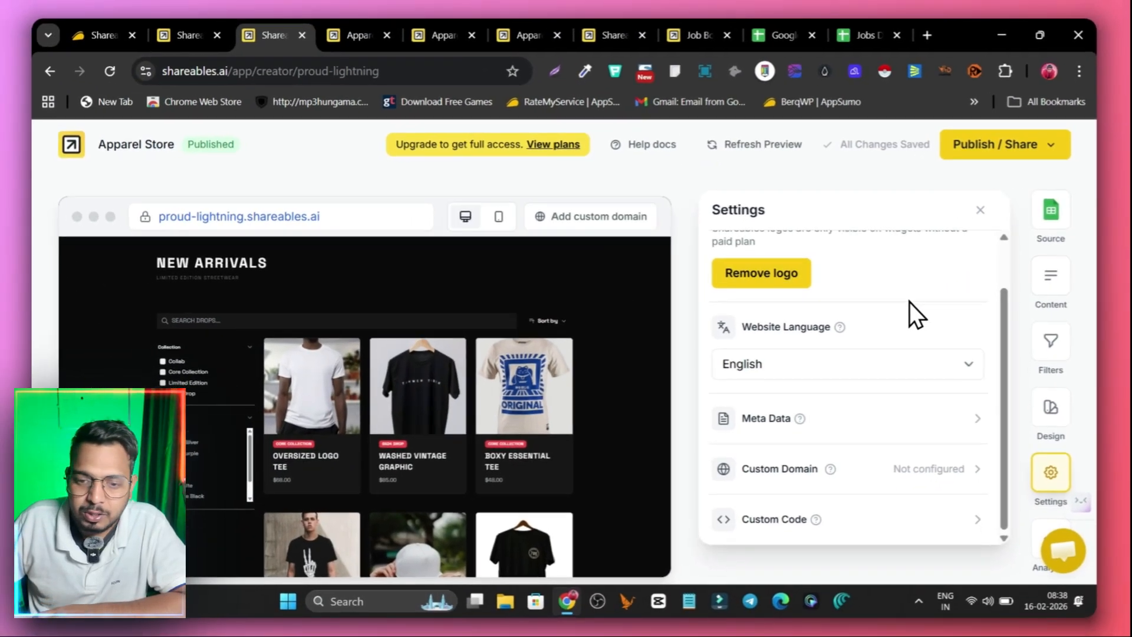
Step: Open the widget's share and embed options, copy the iframe embed code, and close the dialog
{"action": "scroll", "coordinate": [748, 342], "scroll_direction": "up", "scroll_amount": 2}
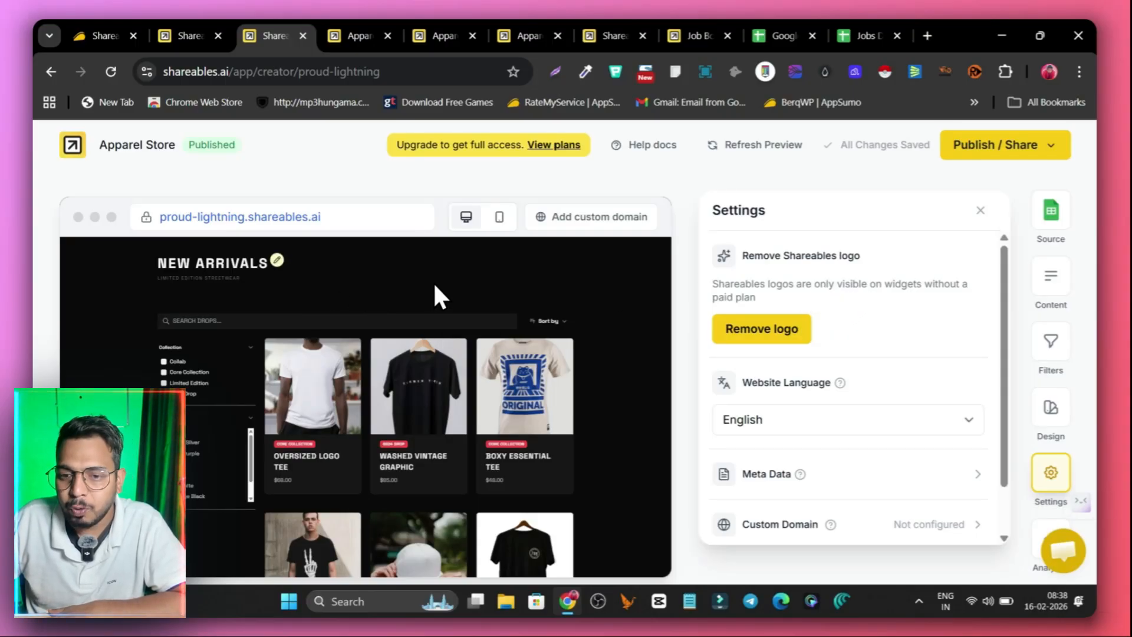
{"action": "left_click", "coordinate": [983, 147]}
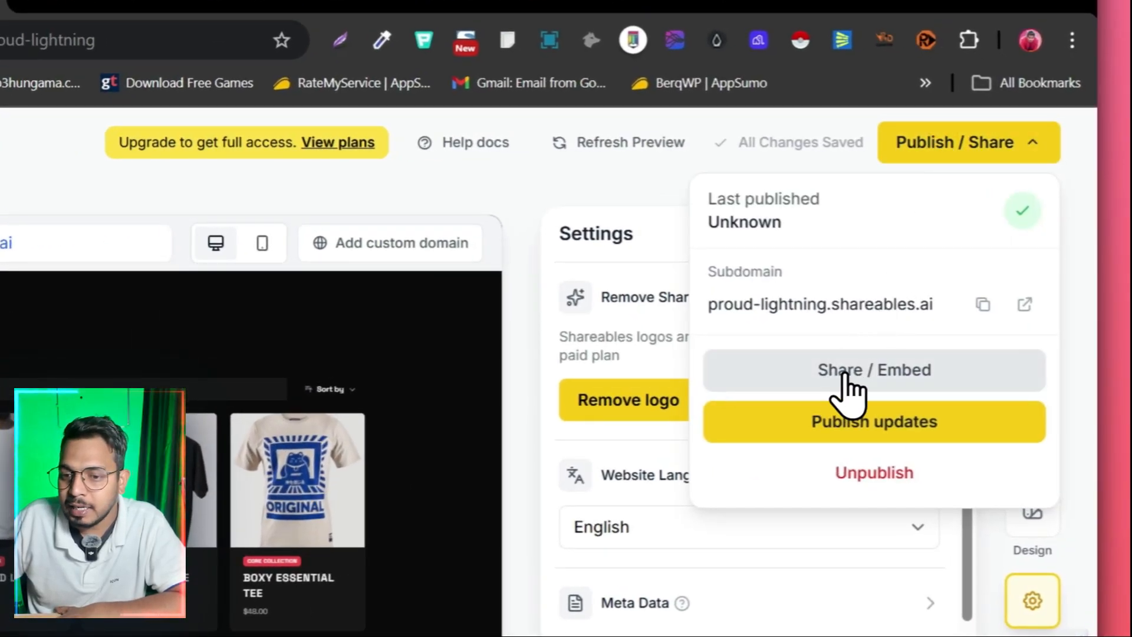
{"action": "left_click", "coordinate": [902, 369]}
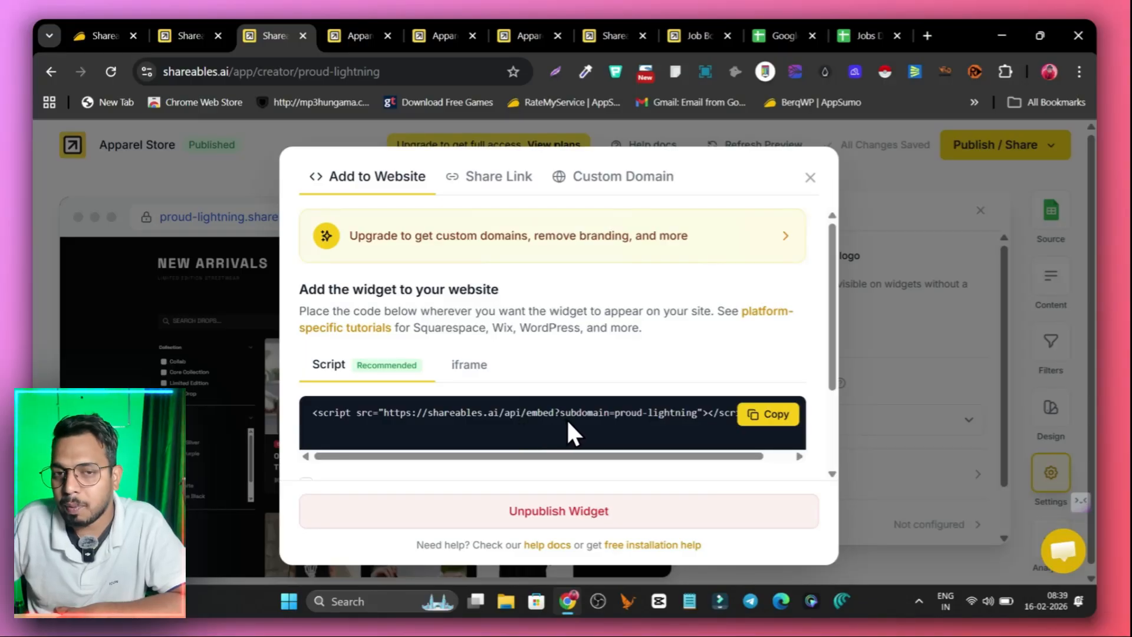
{"action": "scroll", "coordinate": [567, 421], "scroll_direction": "down", "scroll_amount": 3}
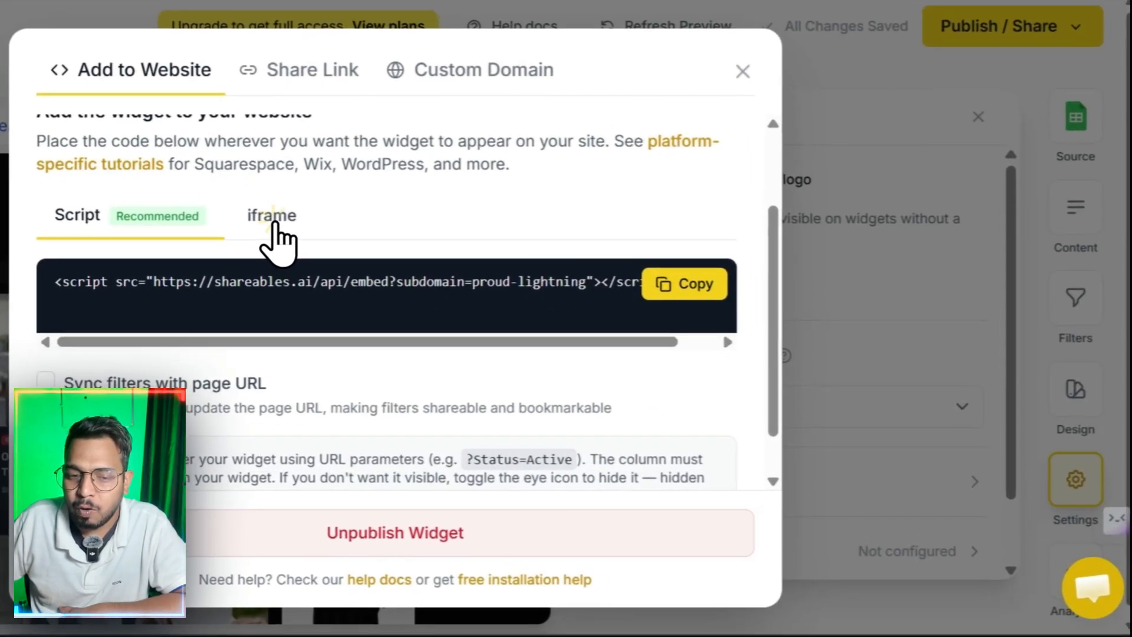
{"action": "left_click", "coordinate": [273, 219]}
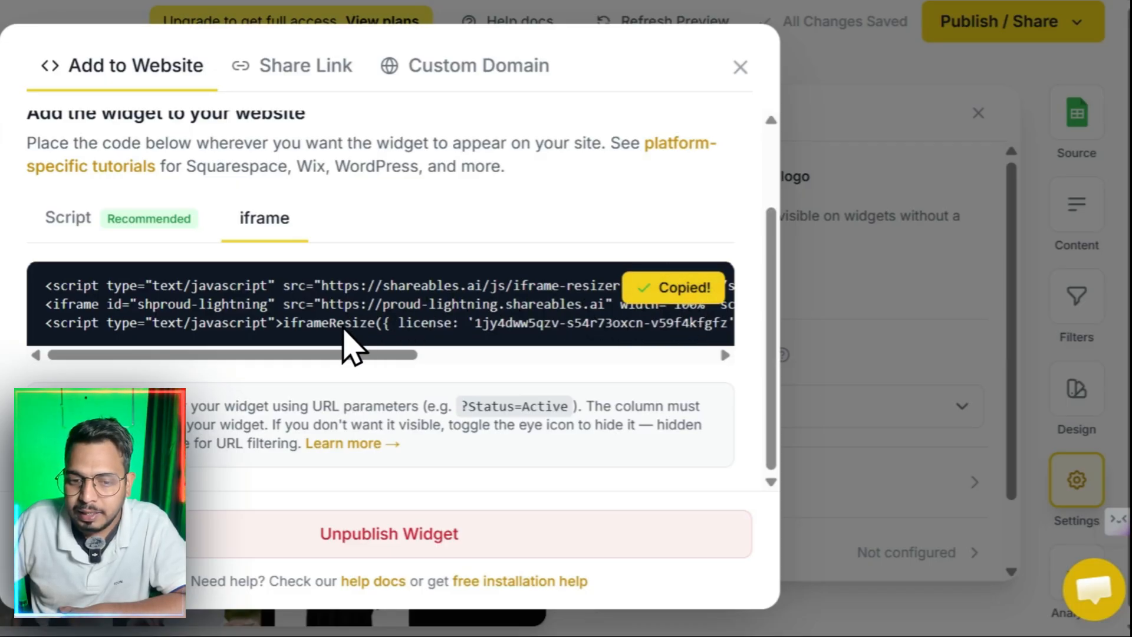
{"action": "left_click_drag", "start_coordinate": [330, 355], "coordinate": [738, 374]}
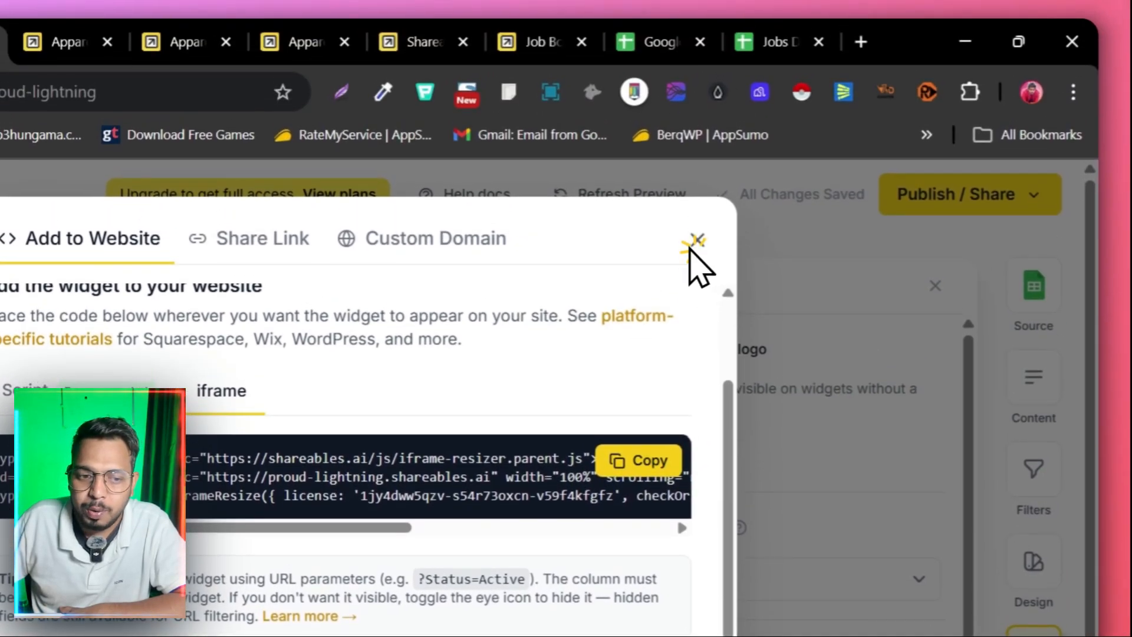
{"action": "left_click", "coordinate": [696, 112]}
Step: View the published store at lively-tiger.shareables.ai, look through its product listing, and return to the widget editor
{"action": "left_click", "coordinate": [176, 43]}
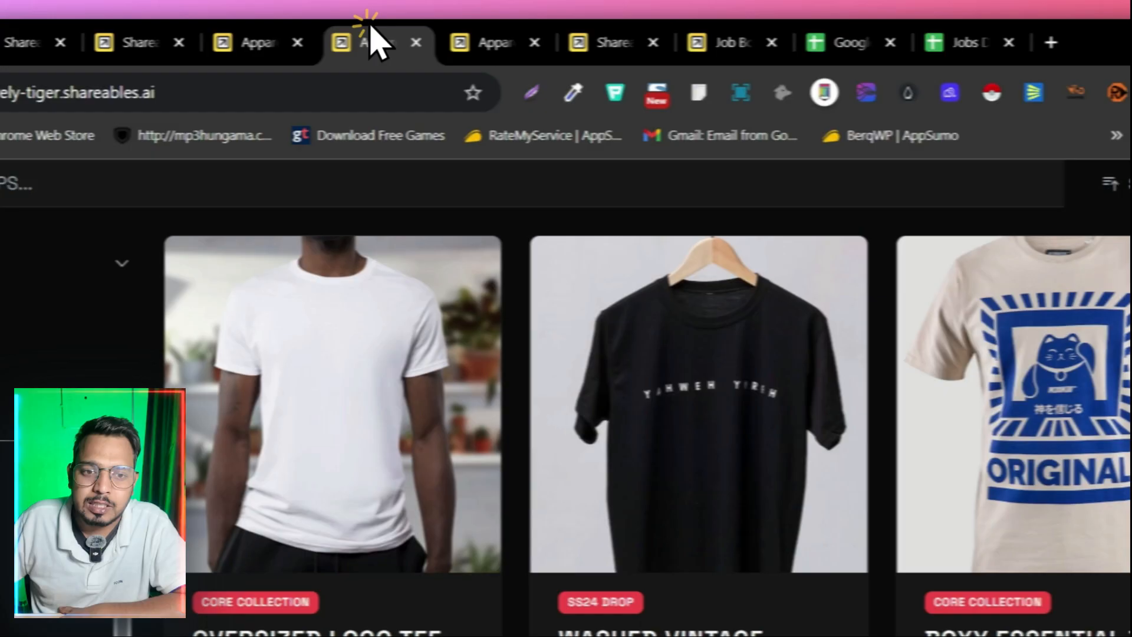
{"action": "scroll", "coordinate": [499, 420], "scroll_direction": "down", "scroll_amount": 10}
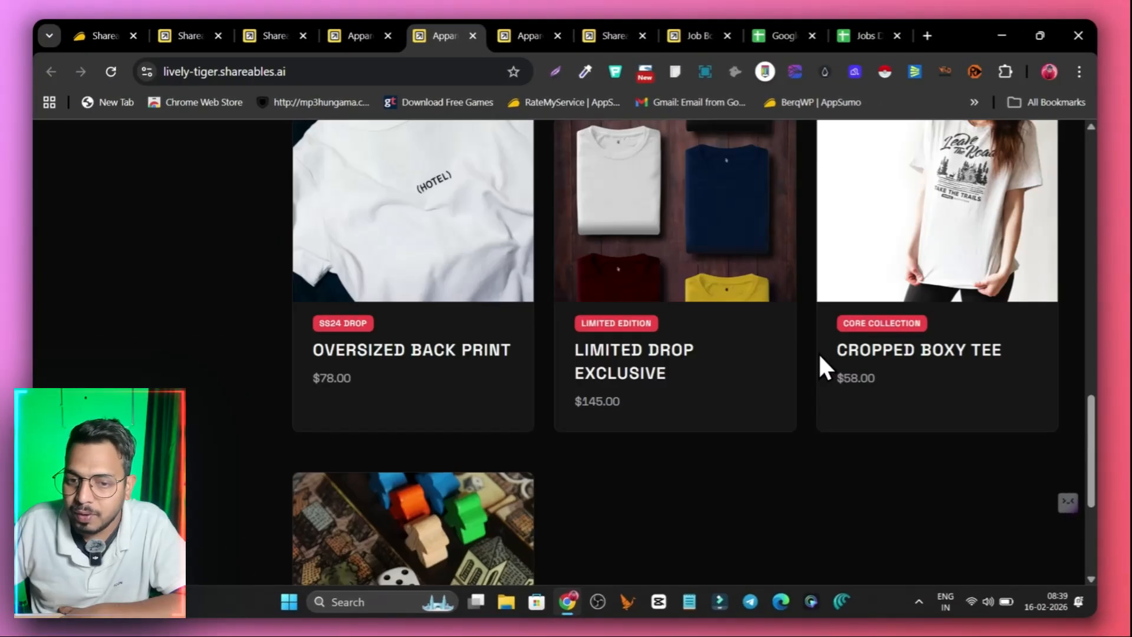
{"action": "scroll", "coordinate": [819, 355], "scroll_direction": "up", "scroll_amount": 10}
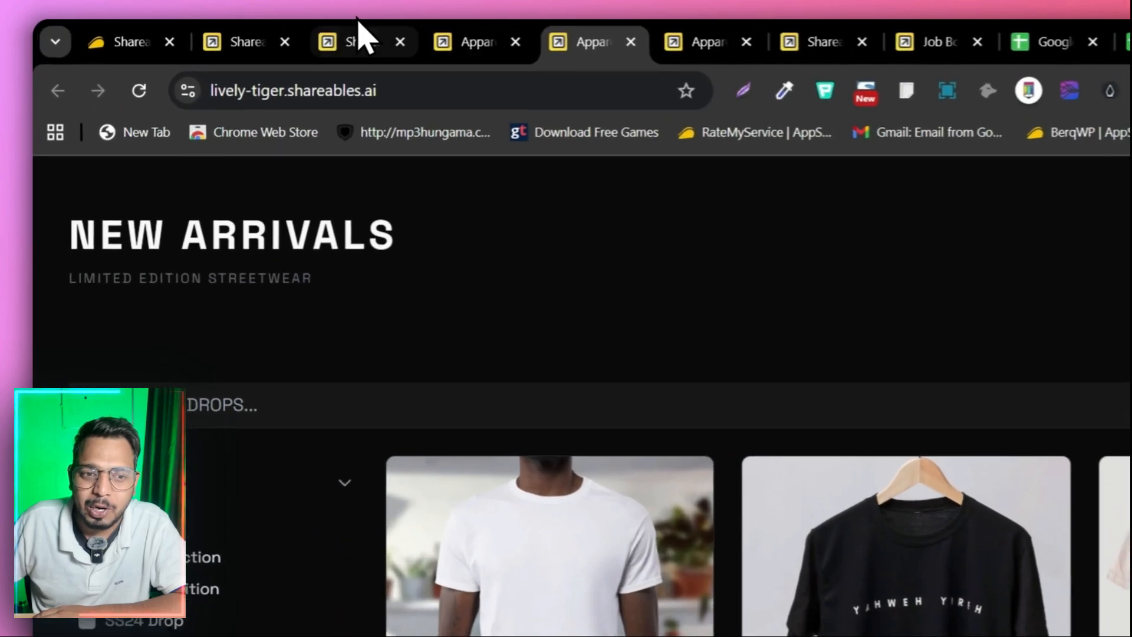
{"action": "left_click", "coordinate": [273, 35]}
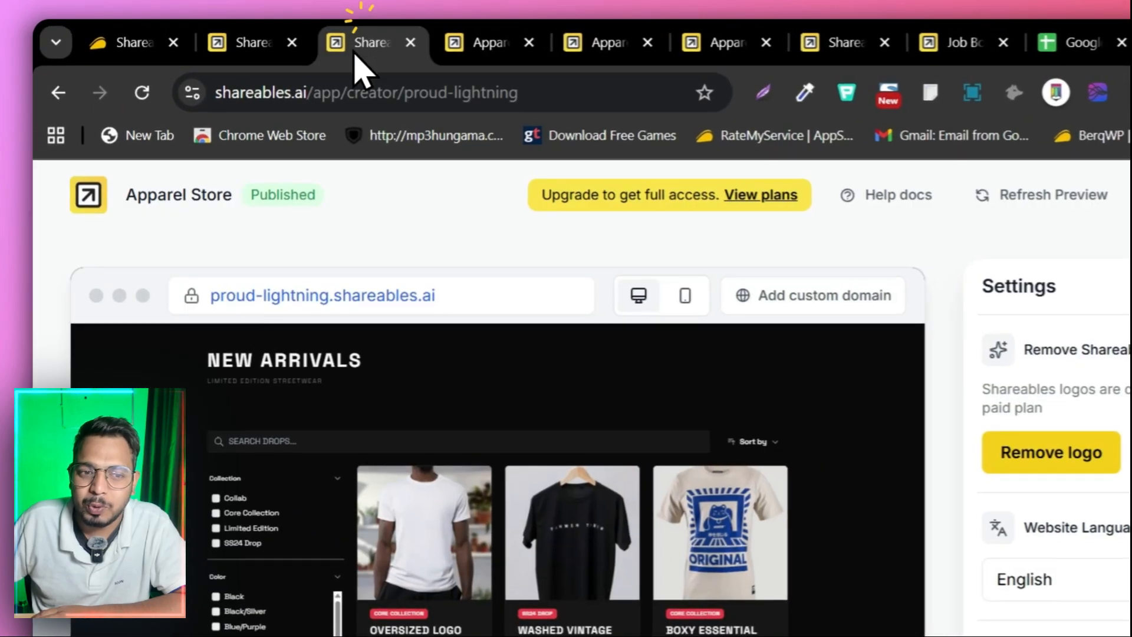
Step: Open the Shareables homepage and review the sample widgets built from Google Sheets and Airtable data
{"action": "left_click", "coordinate": [230, 35]}
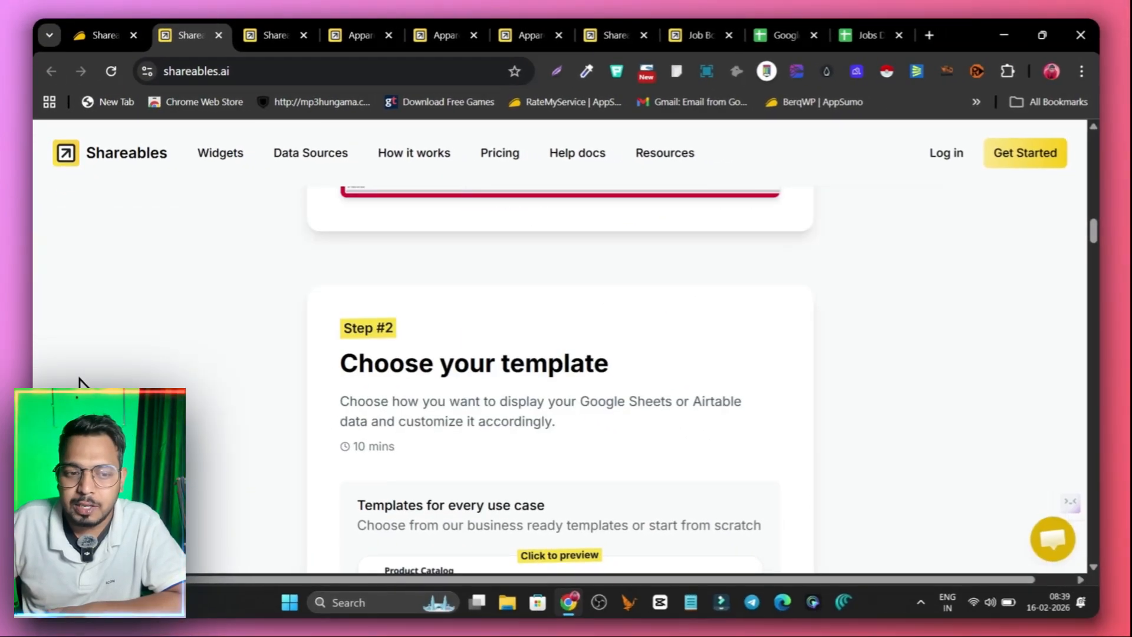
{"action": "scroll", "coordinate": [365, 439], "scroll_direction": "up", "scroll_amount": 10}
{"action": "scroll", "coordinate": [277, 357], "scroll_direction": "up", "scroll_amount": 5}
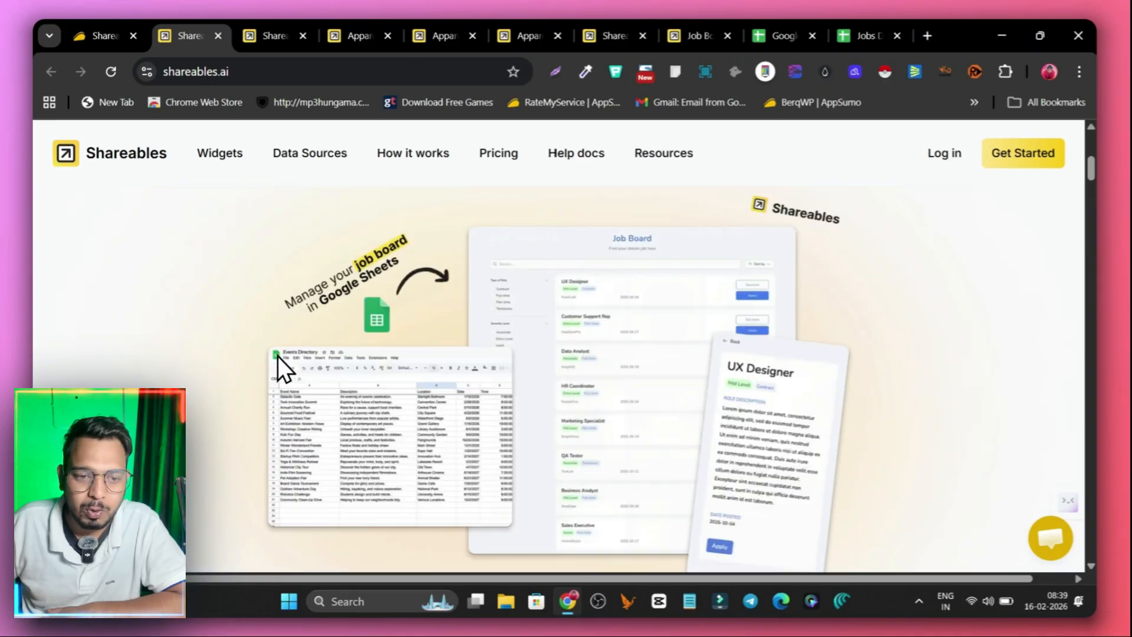
{"action": "scroll", "coordinate": [359, 351], "scroll_direction": "down", "scroll_amount": 6}
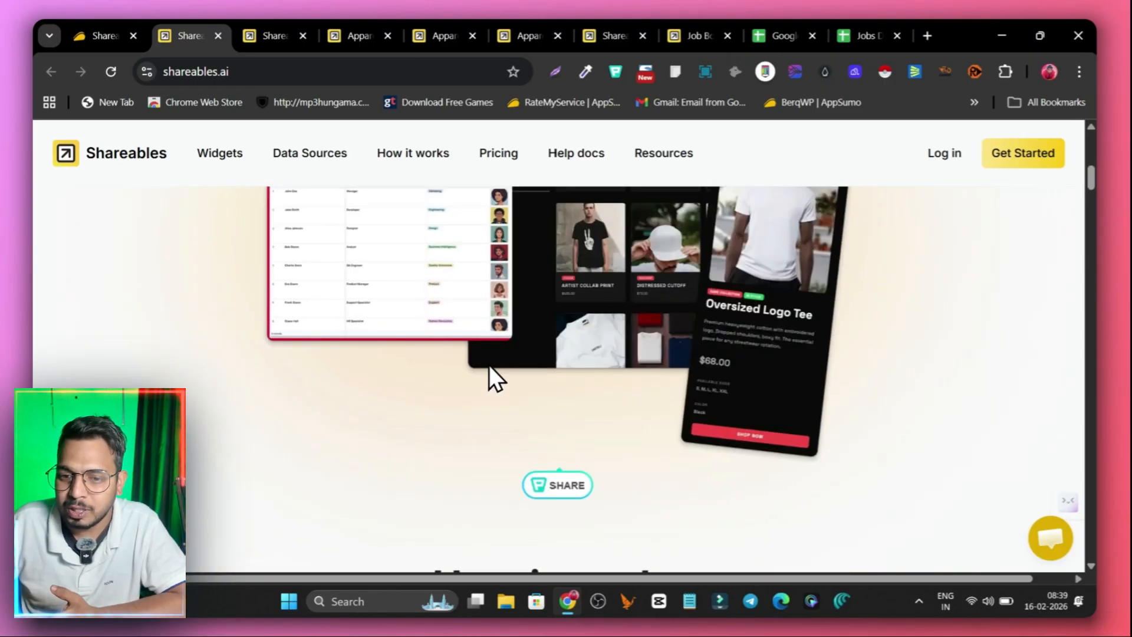
{"action": "scroll", "coordinate": [651, 347], "scroll_direction": "down", "scroll_amount": 5}
{"action": "scroll", "coordinate": [448, 354], "scroll_direction": "up", "scroll_amount": 10}
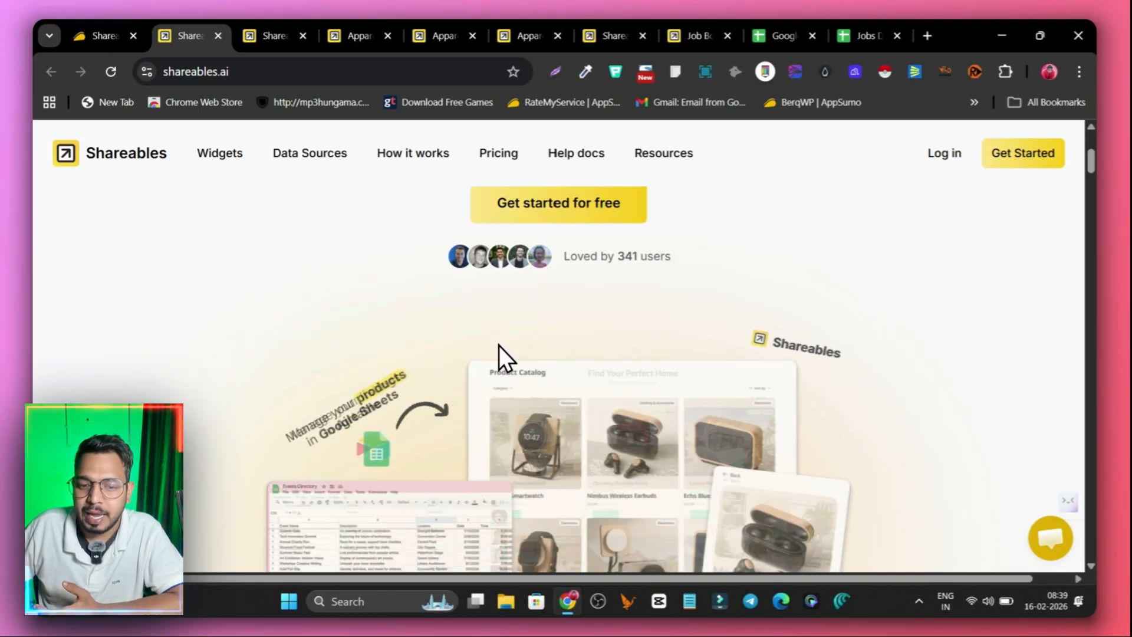
{"action": "scroll", "coordinate": [401, 345], "scroll_direction": "down", "scroll_amount": 4}
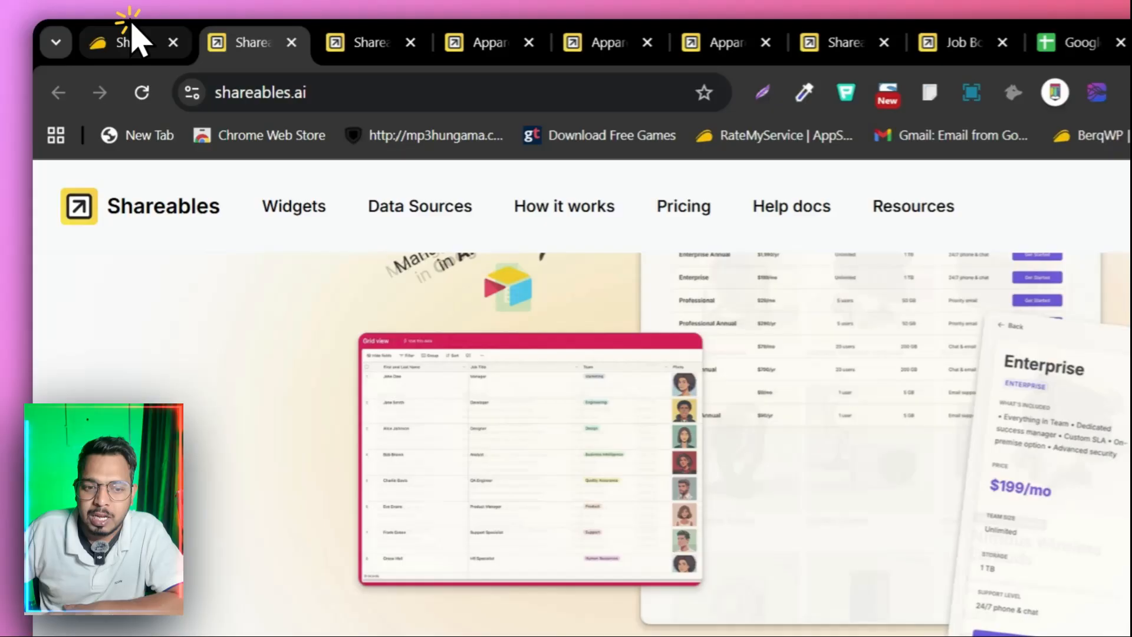
Step: Switch to the AppSumo page for Shareables, highlight the deal price, and review the product overview
{"action": "left_click", "coordinate": [101, 36]}
{"action": "scroll", "coordinate": [653, 331], "scroll_direction": "up", "scroll_amount": 8}
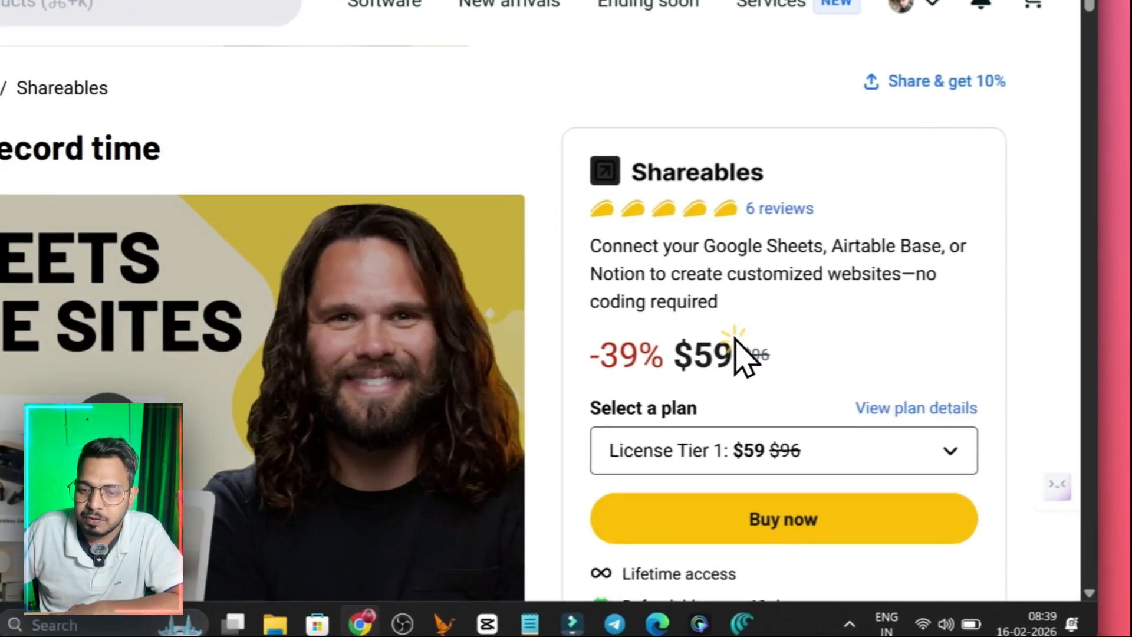
{"action": "left_click_drag", "start_coordinate": [840, 406], "coordinate": [804, 413]}
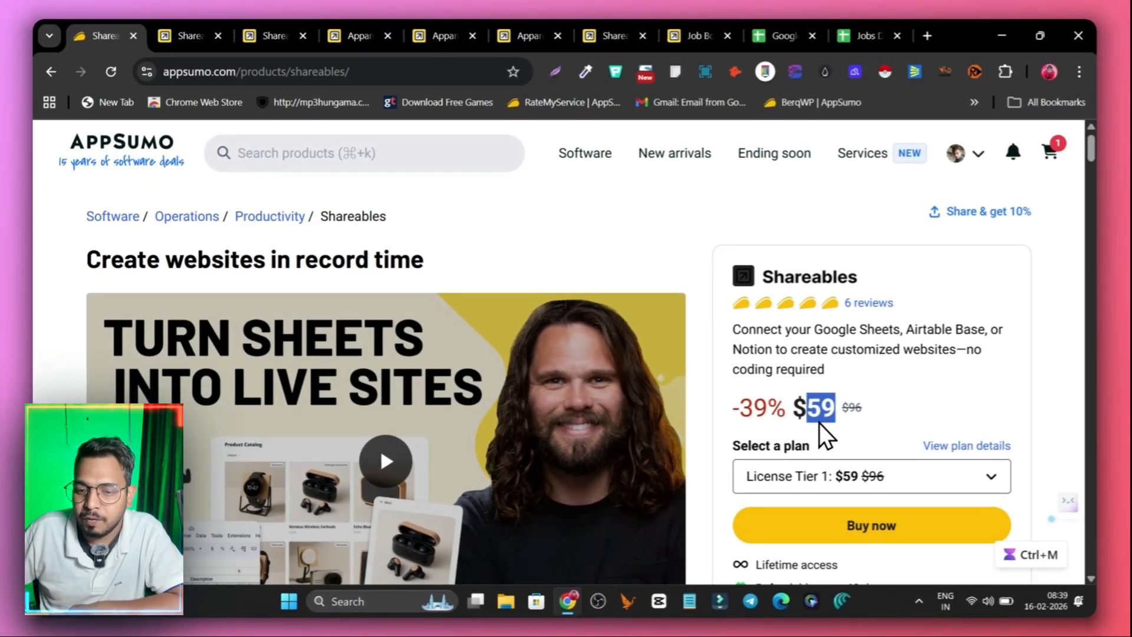
{"action": "scroll", "coordinate": [818, 423], "scroll_direction": "down", "scroll_amount": 5}
{"action": "scroll", "coordinate": [819, 411], "scroll_direction": "down", "scroll_amount": 4}
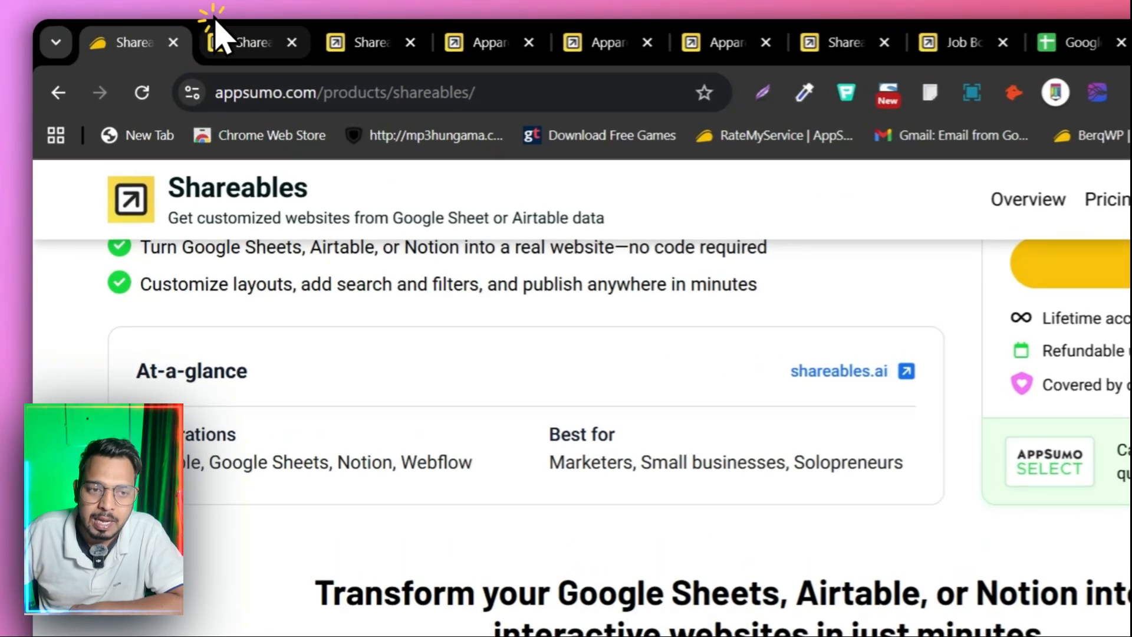
Step: Open the pricing page on the Shareables website and compare the features of the annual plans
{"action": "left_click", "coordinate": [215, 22]}
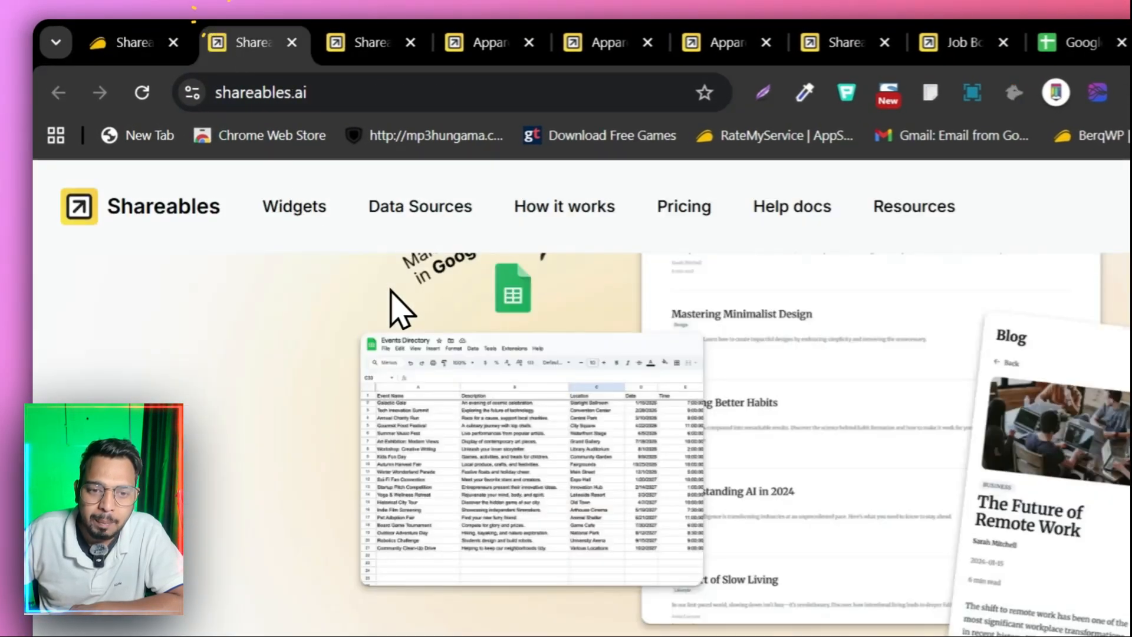
{"action": "left_click", "coordinate": [674, 208]}
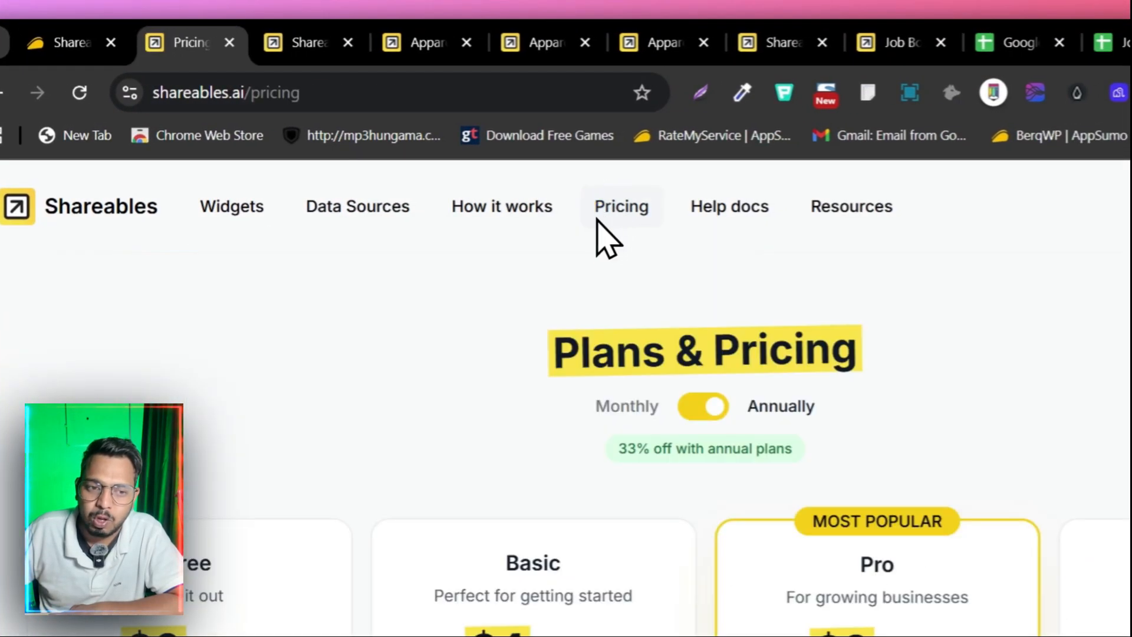
{"action": "scroll", "coordinate": [378, 292], "scroll_direction": "down", "scroll_amount": 3}
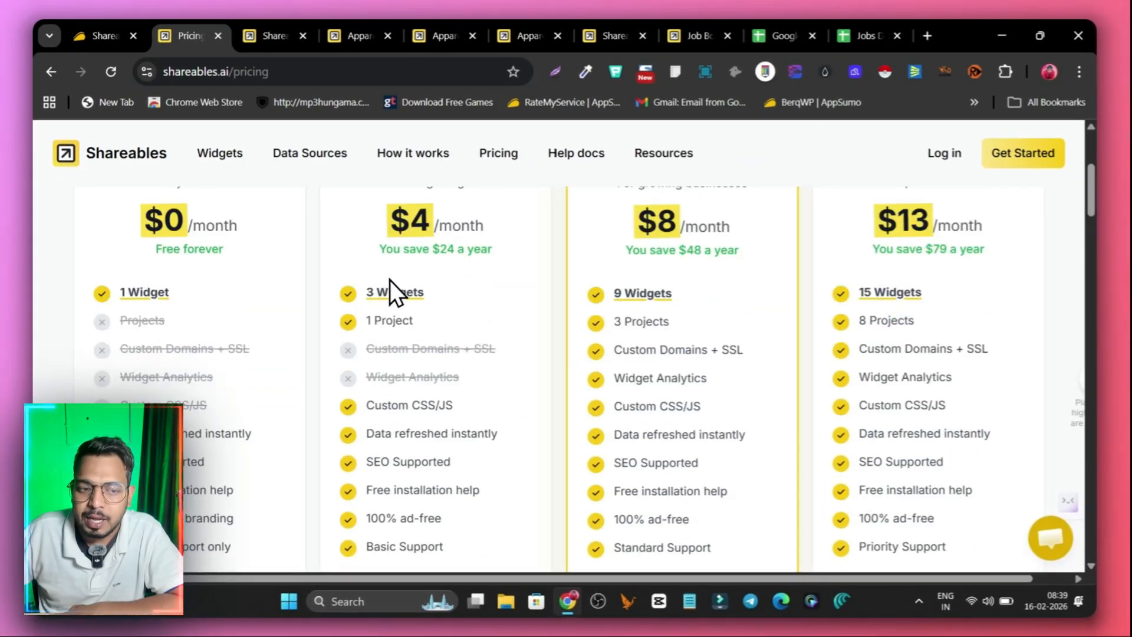
{"action": "scroll", "coordinate": [439, 285], "scroll_direction": "up", "scroll_amount": 1}
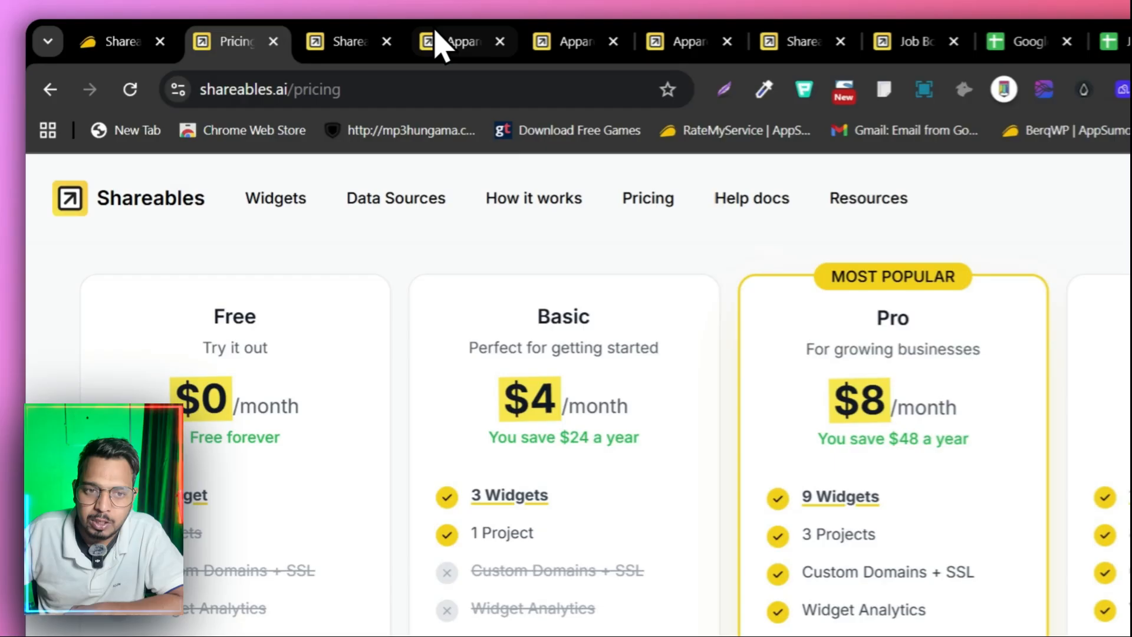
Step: Revisit the product detail page and widget editor, and look through the lively-tiger.shareables.ai store's full listing
{"action": "left_click", "coordinate": [348, 36]}
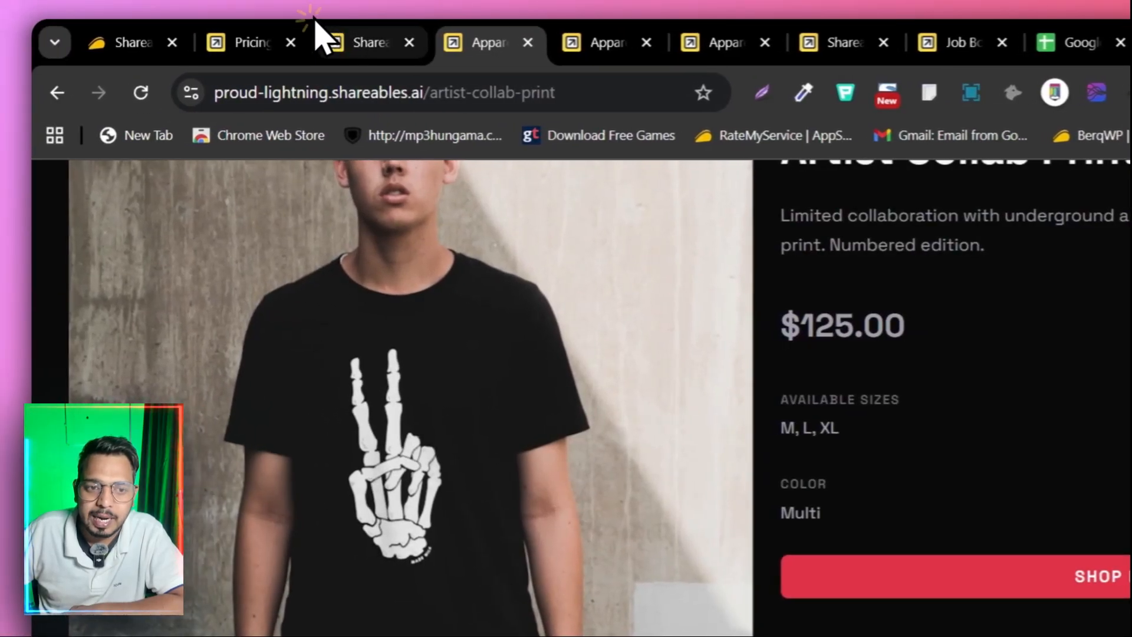
{"action": "left_click", "coordinate": [218, 40]}
{"action": "left_click", "coordinate": [262, 43]}
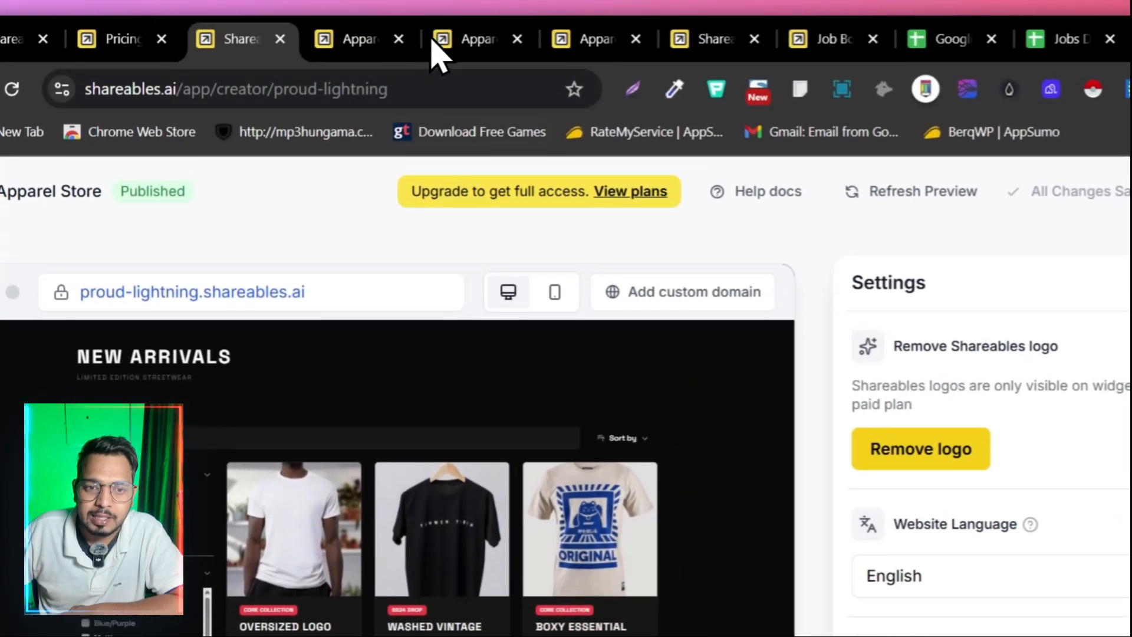
{"action": "left_click", "coordinate": [442, 42]}
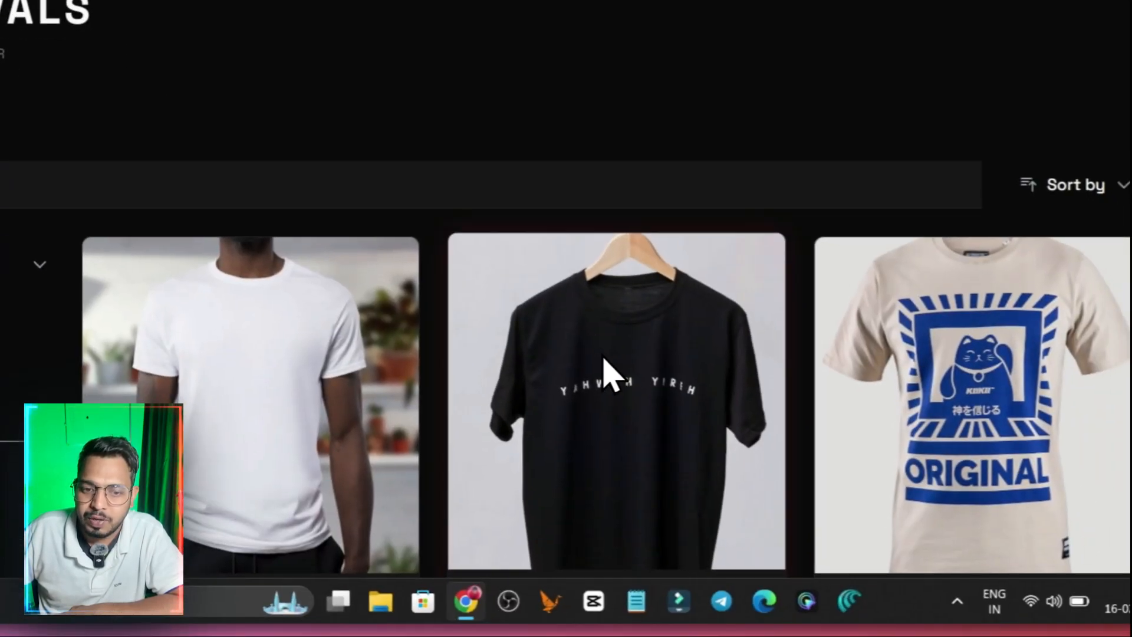
{"action": "scroll", "coordinate": [604, 359], "scroll_direction": "down", "scroll_amount": 10}
{"action": "scroll", "coordinate": [614, 406], "scroll_direction": "up", "scroll_amount": 10}
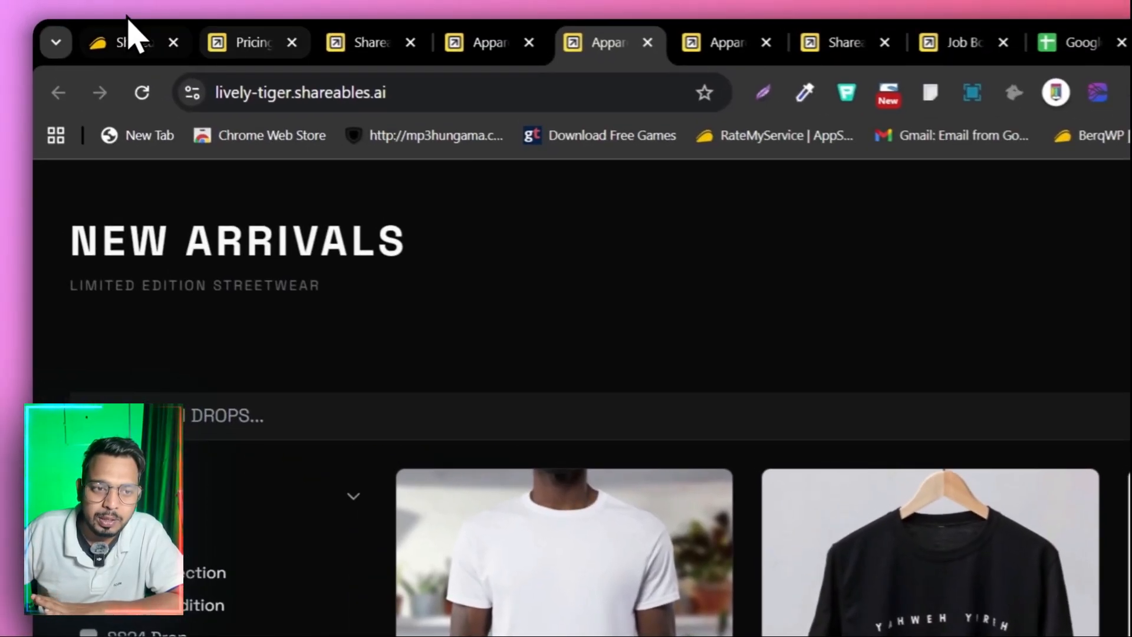
Step: Compare the Shareables pricing page with the AppSumo deal, and jump to the deal's pricing section
{"action": "left_click", "coordinate": [120, 35]}
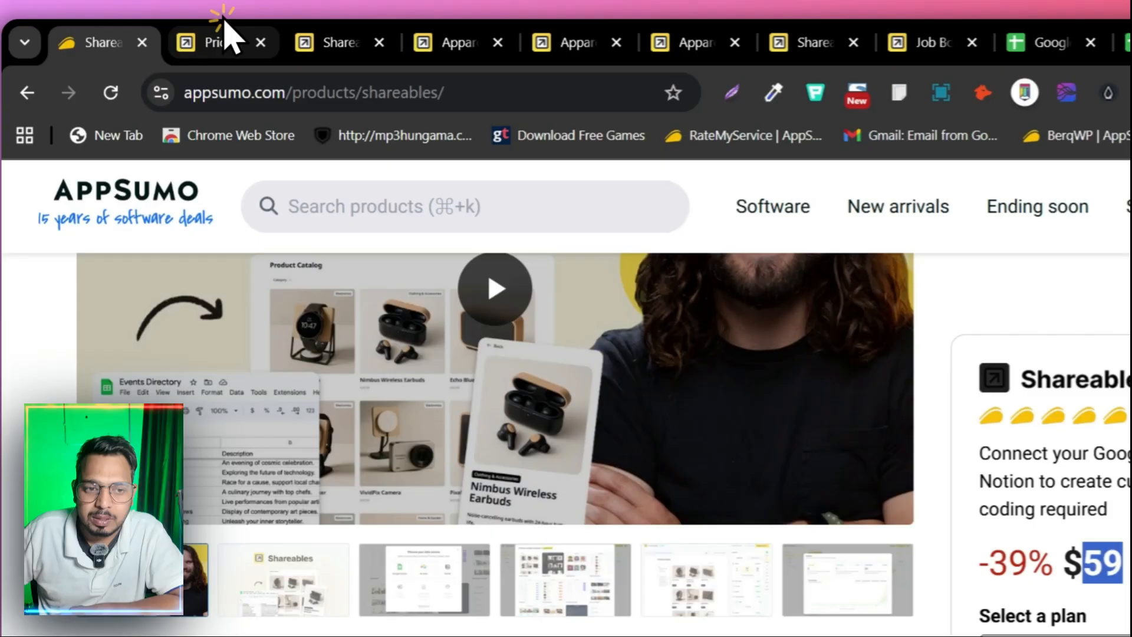
{"action": "left_click", "coordinate": [220, 34]}
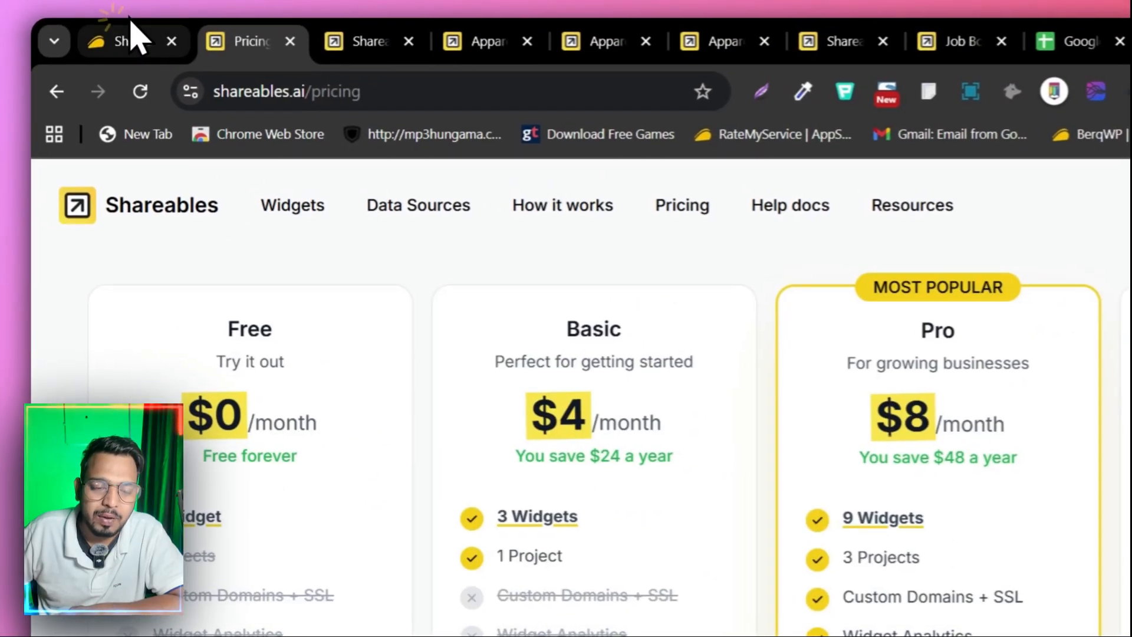
{"action": "left_click", "coordinate": [126, 36]}
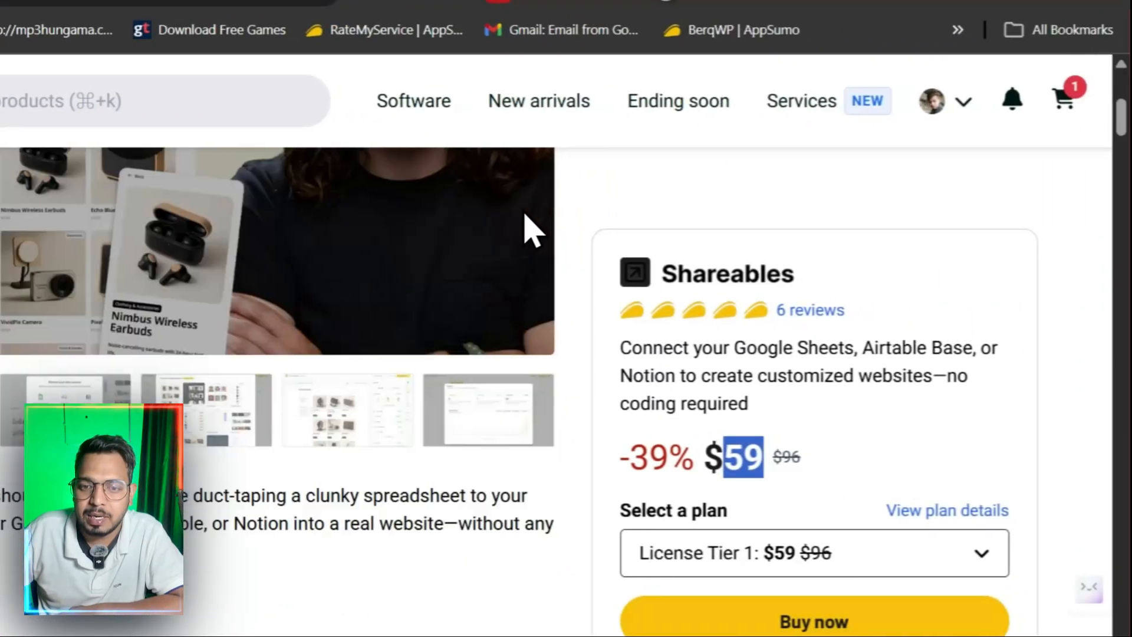
{"action": "scroll", "coordinate": [531, 224], "scroll_direction": "down", "scroll_amount": 15}
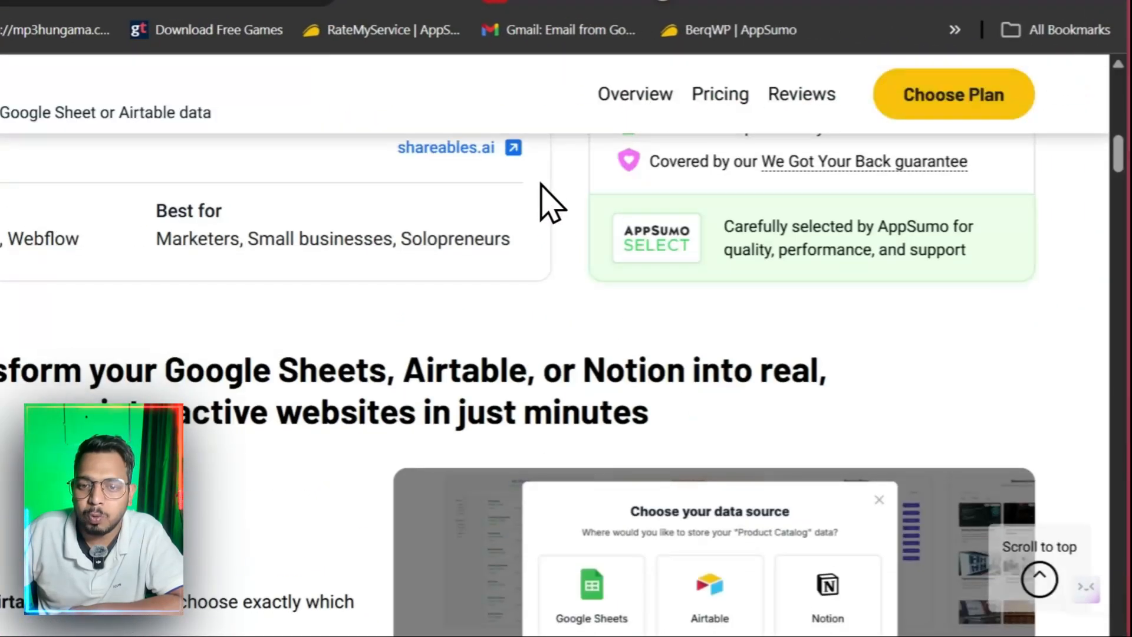
{"action": "left_click", "coordinate": [719, 96]}
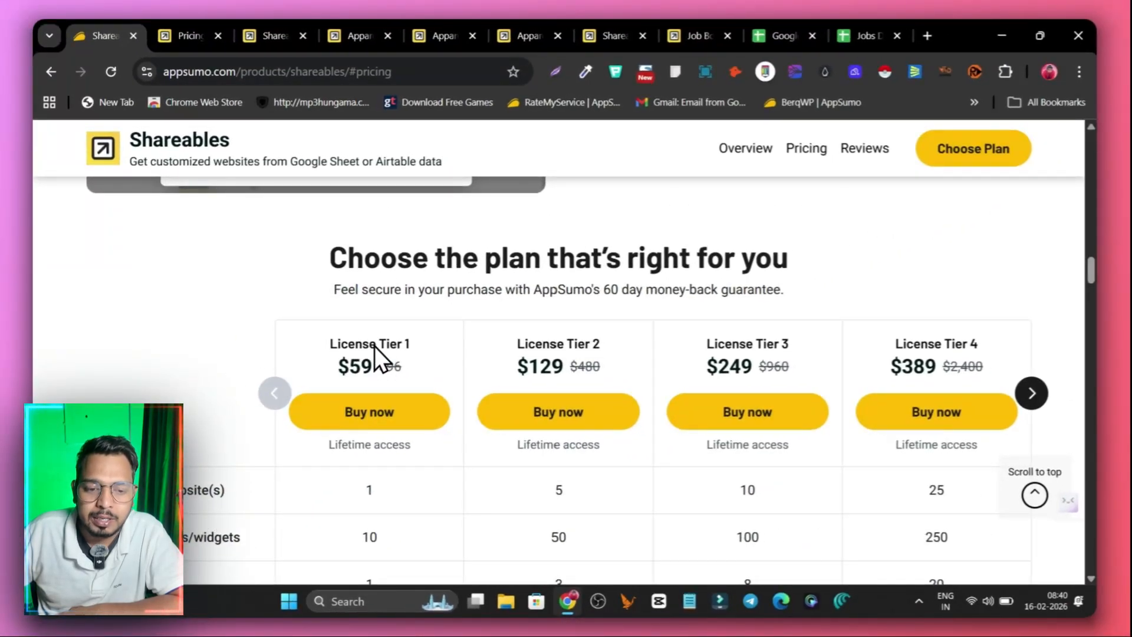
Step: Examine the License Tier 1 limits, highlighting the allowances for published websites and active iFrames/widgets
{"action": "scroll", "coordinate": [310, 441], "scroll_direction": "down", "scroll_amount": 2}
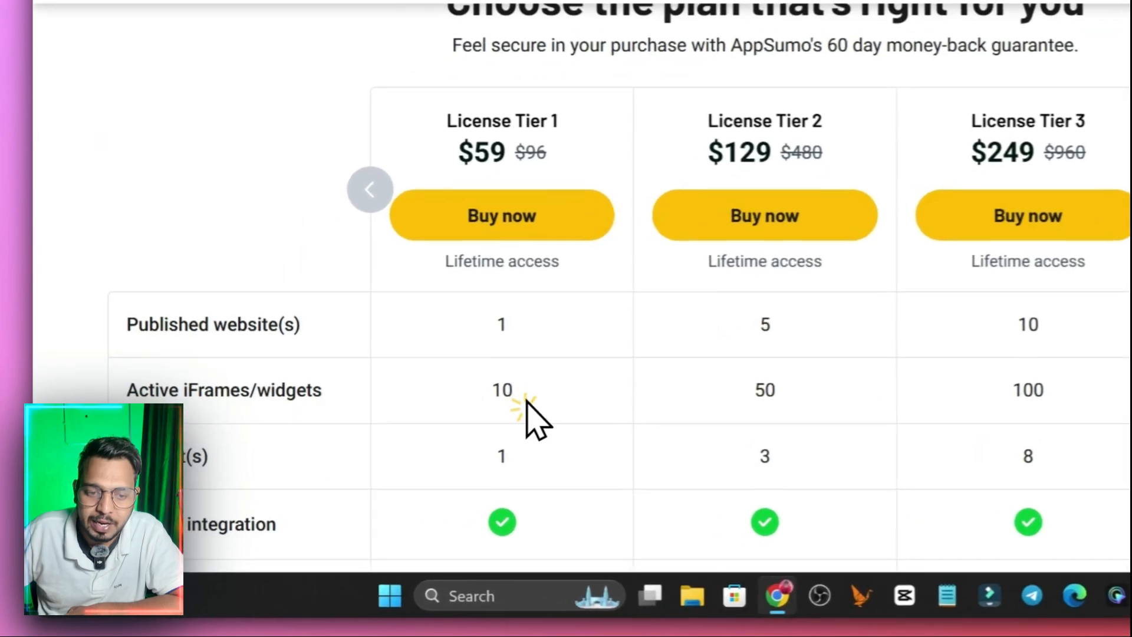
{"action": "double_click", "coordinate": [344, 455]}
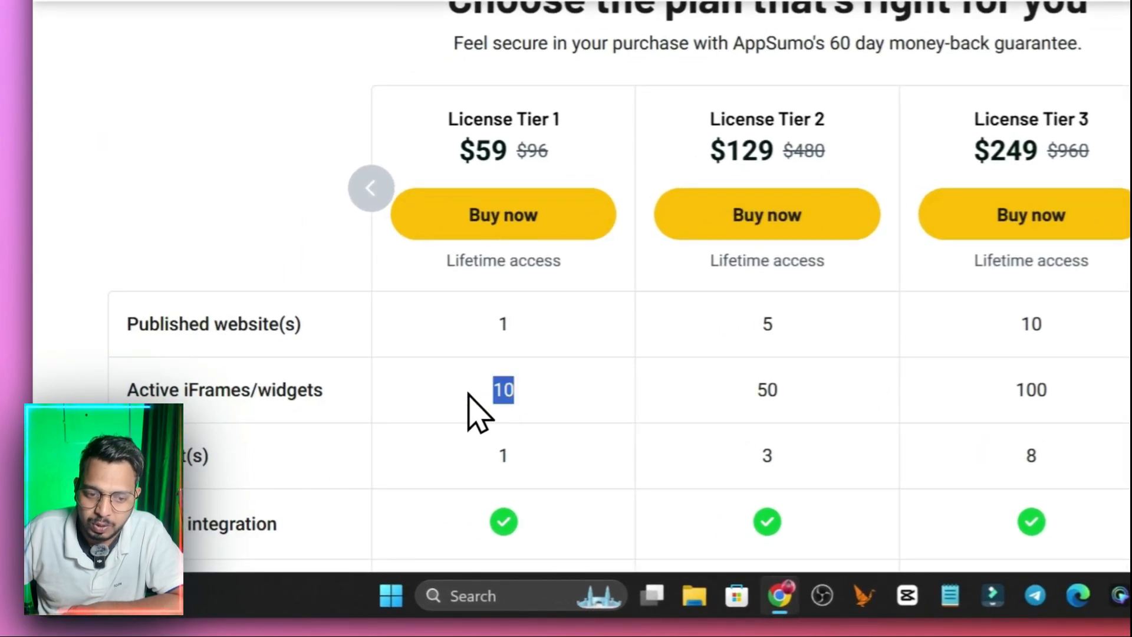
{"action": "left_click", "coordinate": [513, 319]}
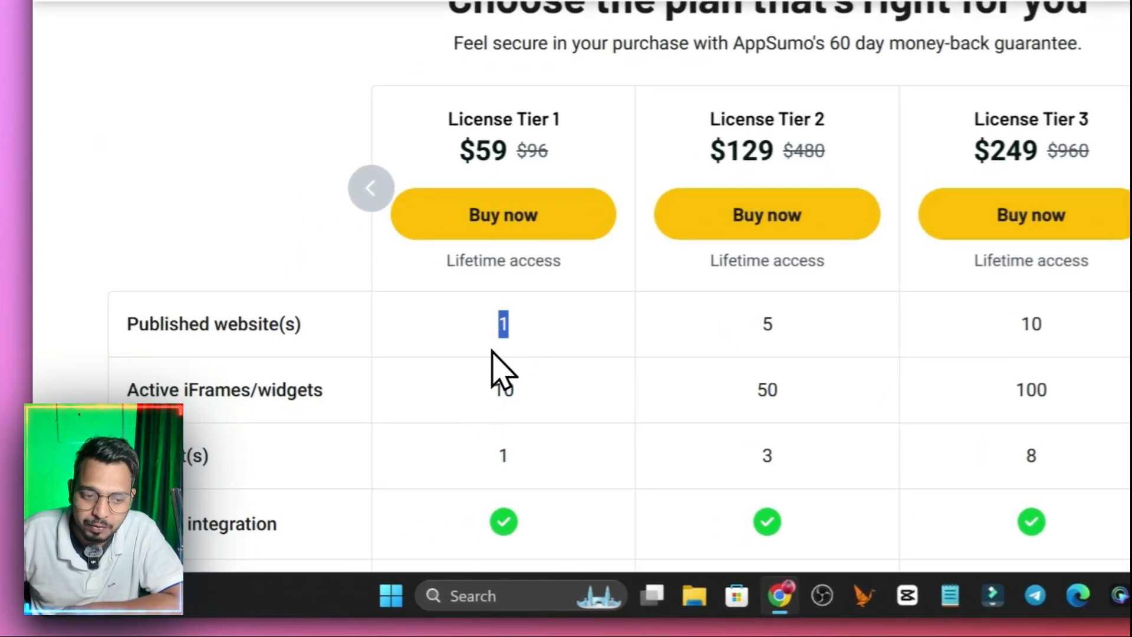
{"action": "left_click_drag", "start_coordinate": [472, 398], "coordinate": [503, 387]}
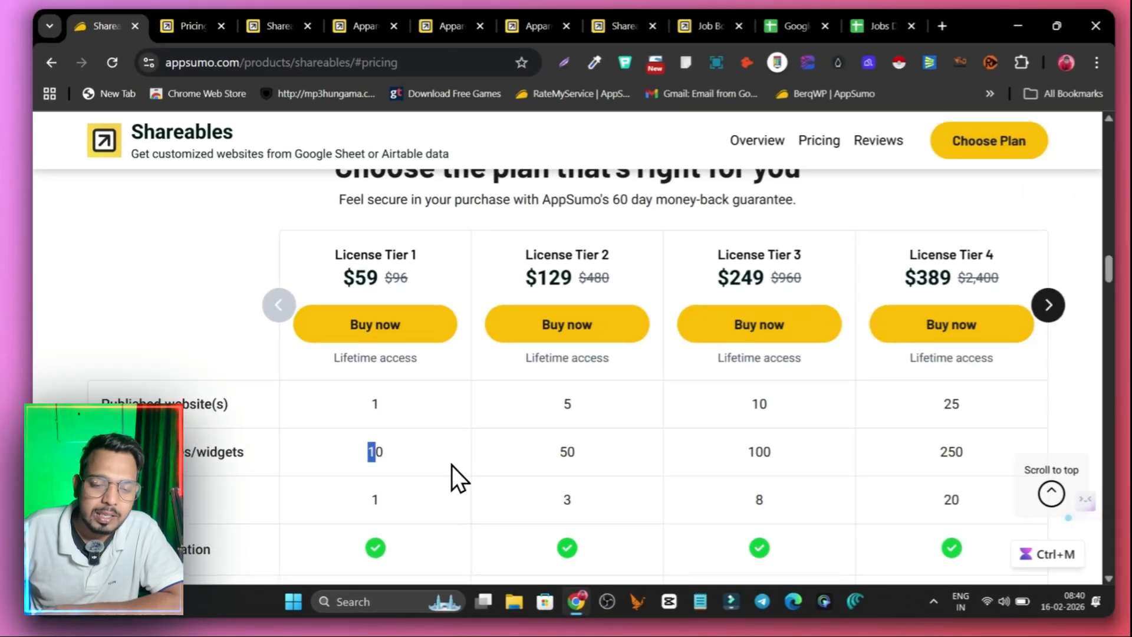
Step: Compare the limits and included features of License Tiers 1 to 4 in the AppSumo deal's plan table
{"action": "scroll", "coordinate": [452, 465], "scroll_direction": "up", "scroll_amount": 3}
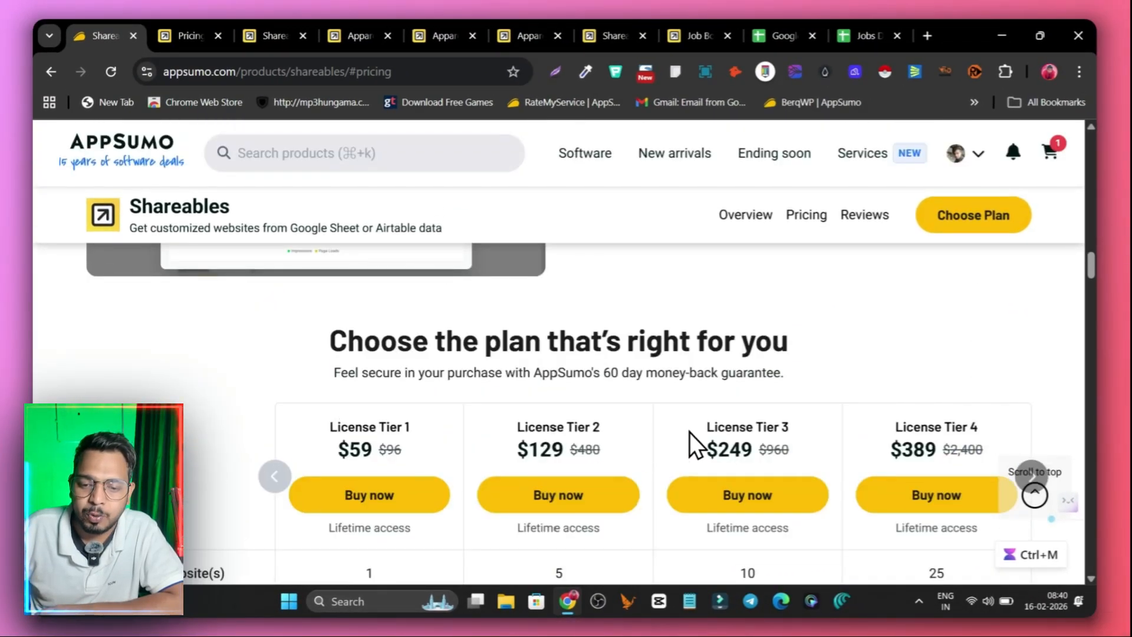
{"action": "scroll", "coordinate": [656, 426], "scroll_direction": "down", "scroll_amount": 3}
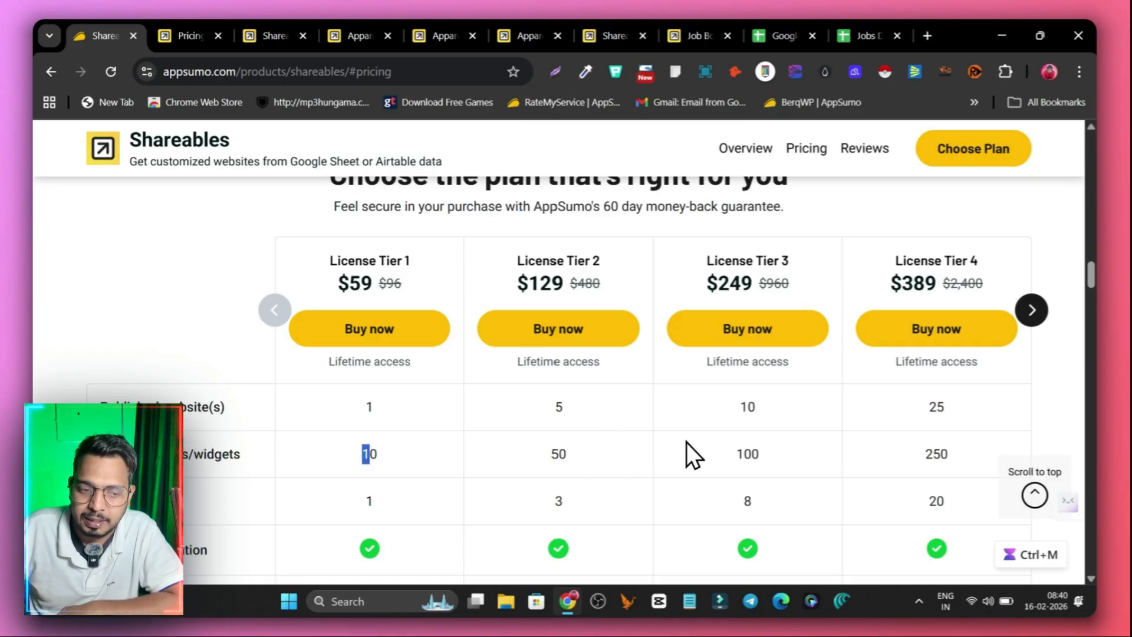
{"action": "scroll", "coordinate": [844, 445], "scroll_direction": "down", "scroll_amount": 10}
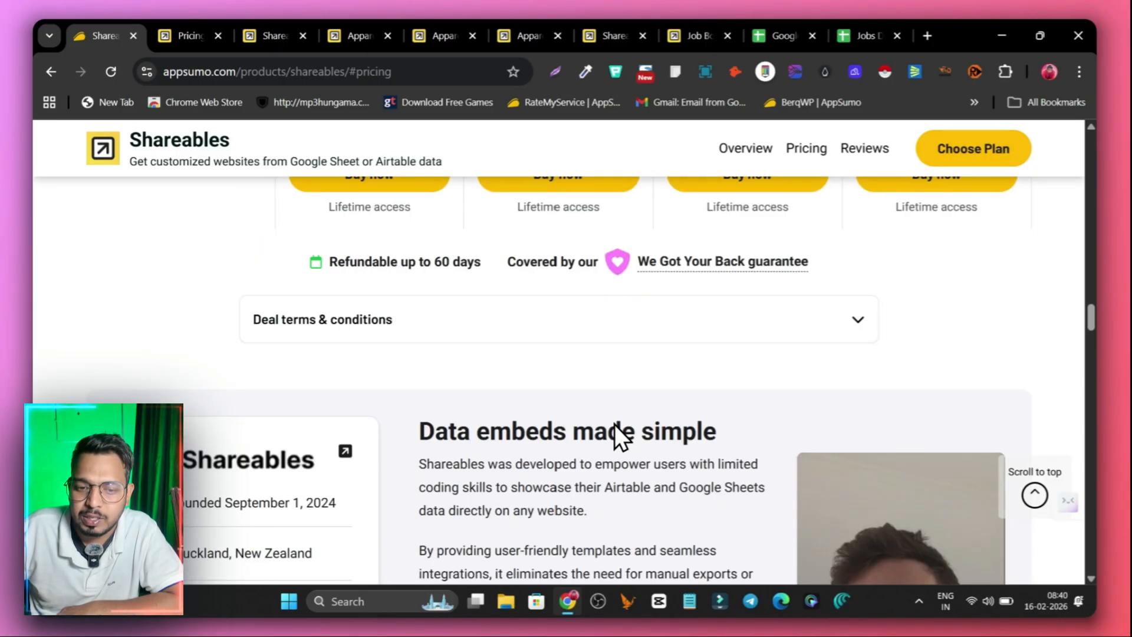
{"action": "scroll", "coordinate": [615, 424], "scroll_direction": "up", "scroll_amount": 5}
{"action": "scroll", "coordinate": [613, 427], "scroll_direction": "up", "scroll_amount": 3}
{"action": "scroll", "coordinate": [590, 434], "scroll_direction": "down", "scroll_amount": 5}
{"action": "scroll", "coordinate": [548, 436], "scroll_direction": "up", "scroll_amount": 6}
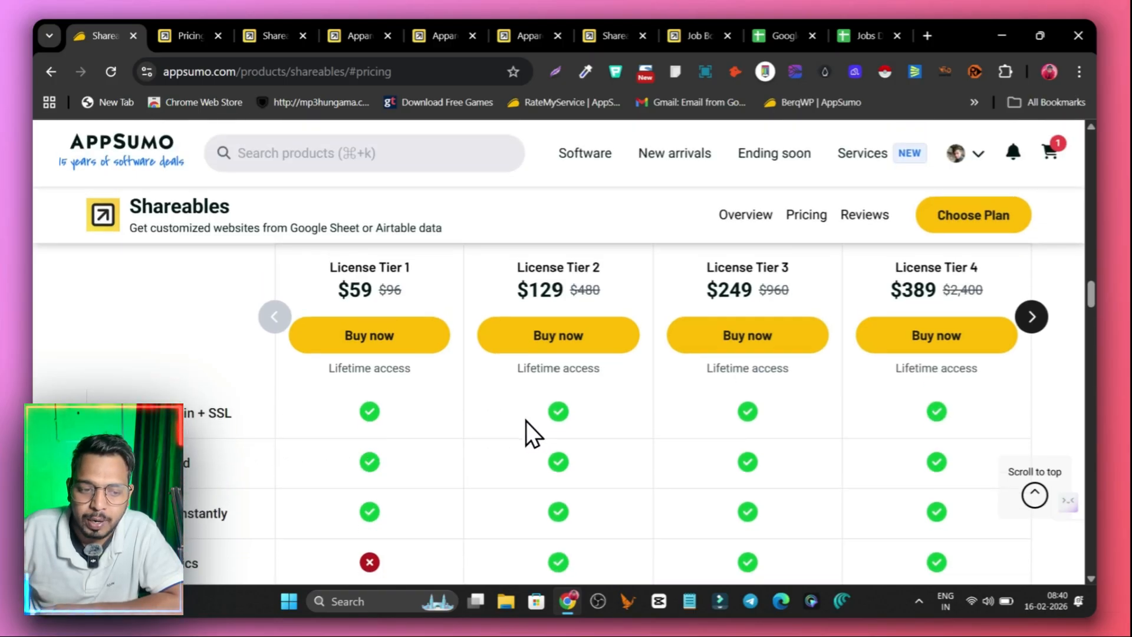
{"action": "scroll", "coordinate": [215, 452], "scroll_direction": "down", "scroll_amount": 3}
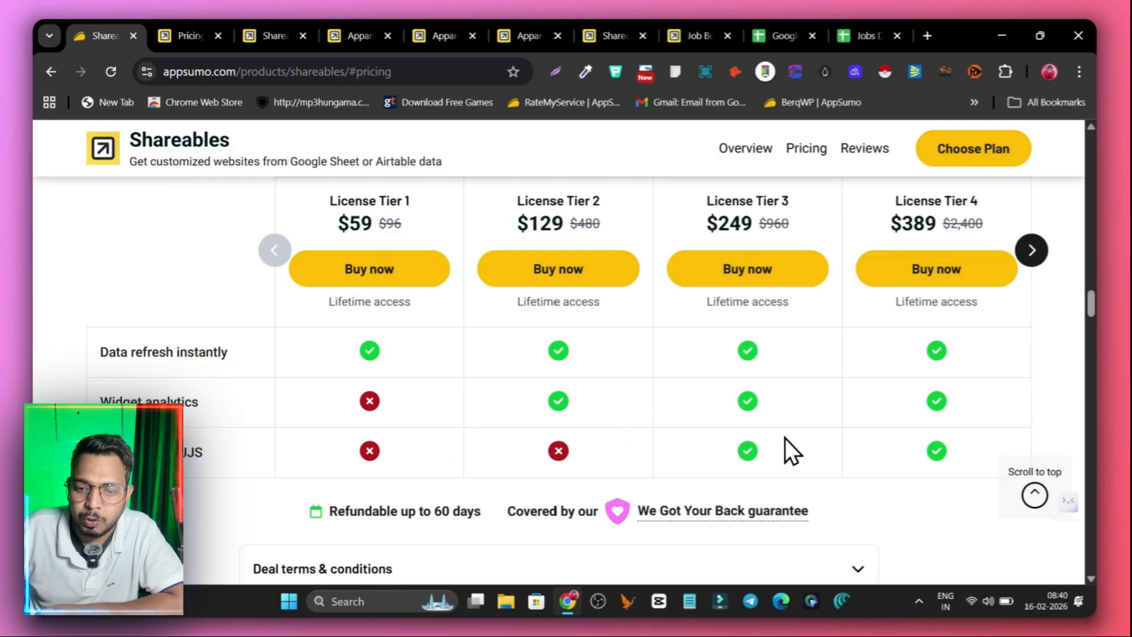
{"action": "scroll", "coordinate": [538, 431], "scroll_direction": "up", "scroll_amount": 15}
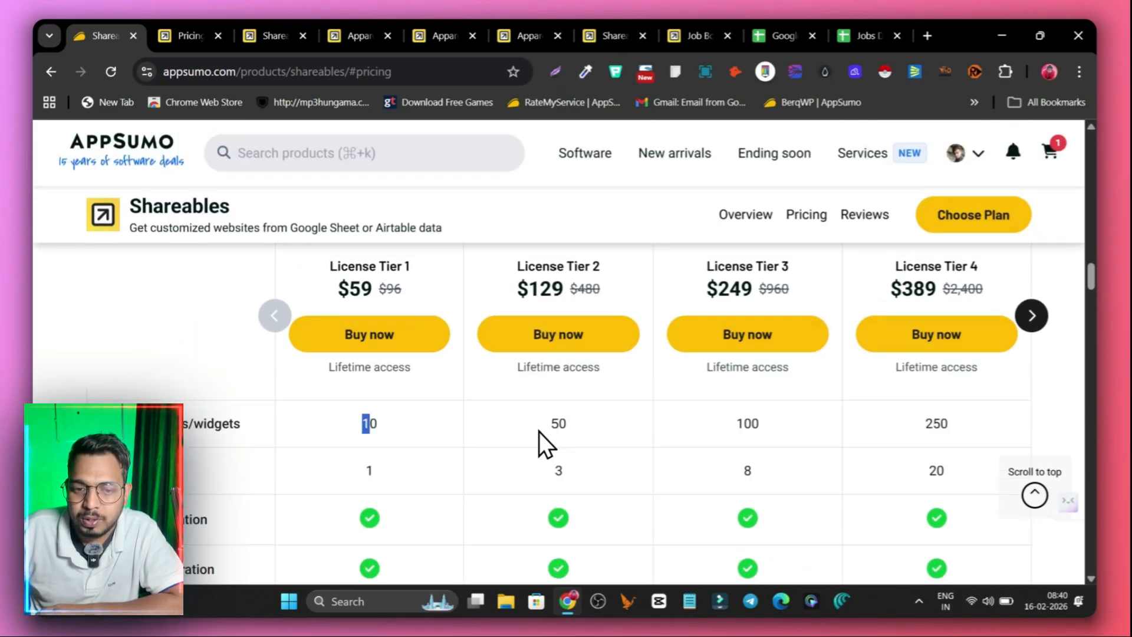
Step: Review the AppSumo deal's overview at the start of the Shareables product page, returning to it from the Jobs Data spreadsheet
{"action": "scroll", "coordinate": [564, 406], "scroll_direction": "up", "scroll_amount": 6}
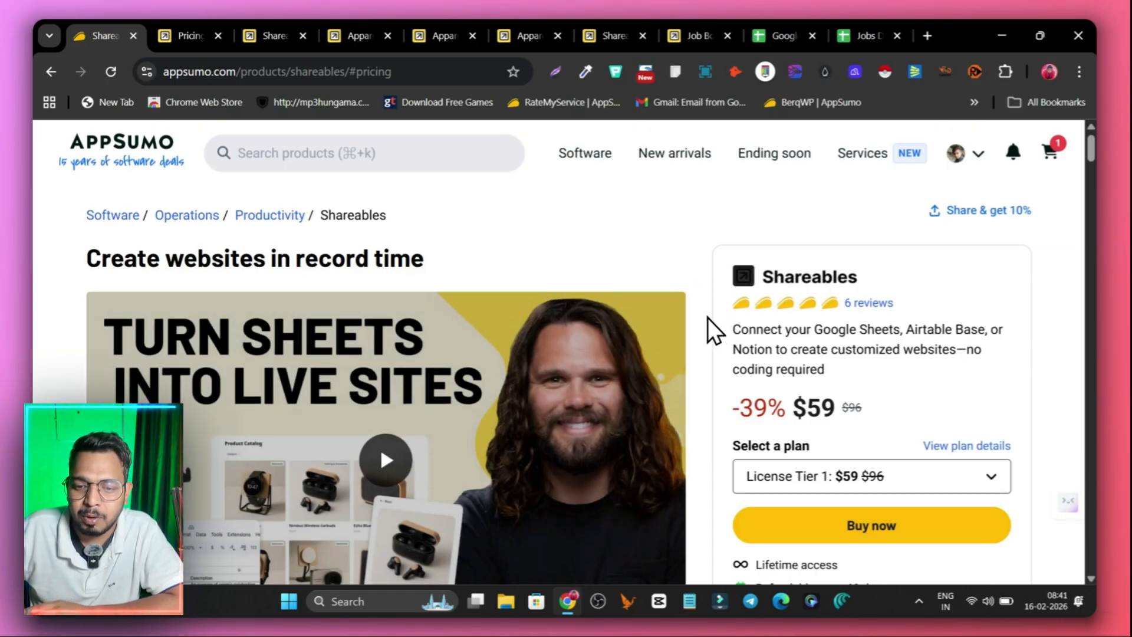
{"action": "scroll", "coordinate": [708, 317], "scroll_direction": "down", "scroll_amount": 6}
{"action": "scroll", "coordinate": [706, 321], "scroll_direction": "up", "scroll_amount": 5}
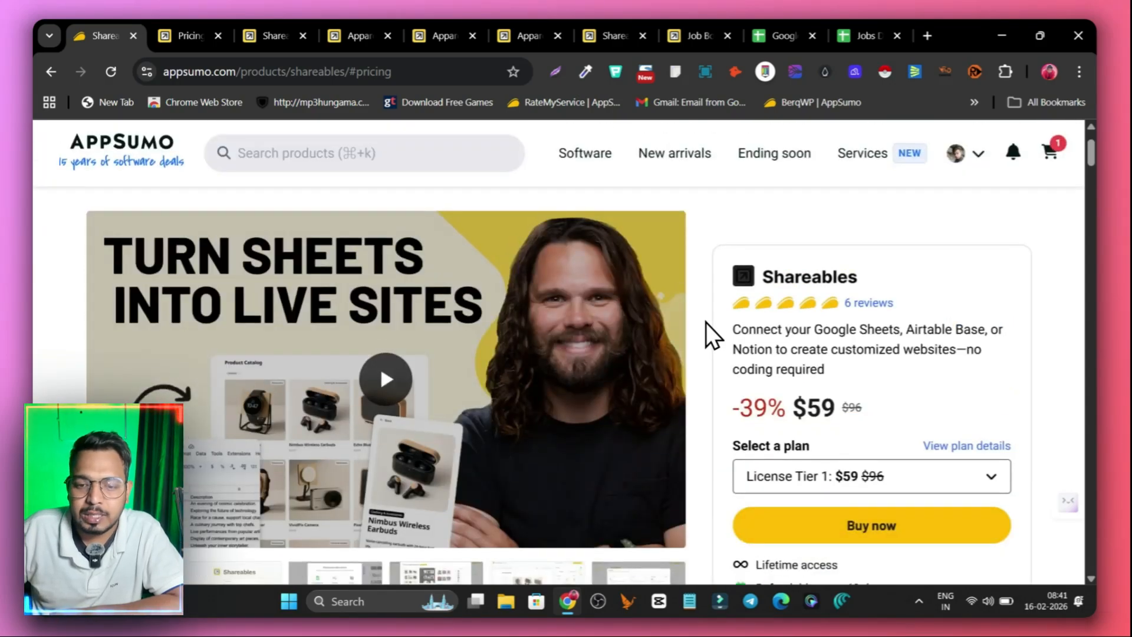
{"action": "scroll", "coordinate": [706, 323], "scroll_direction": "up", "scroll_amount": 1}
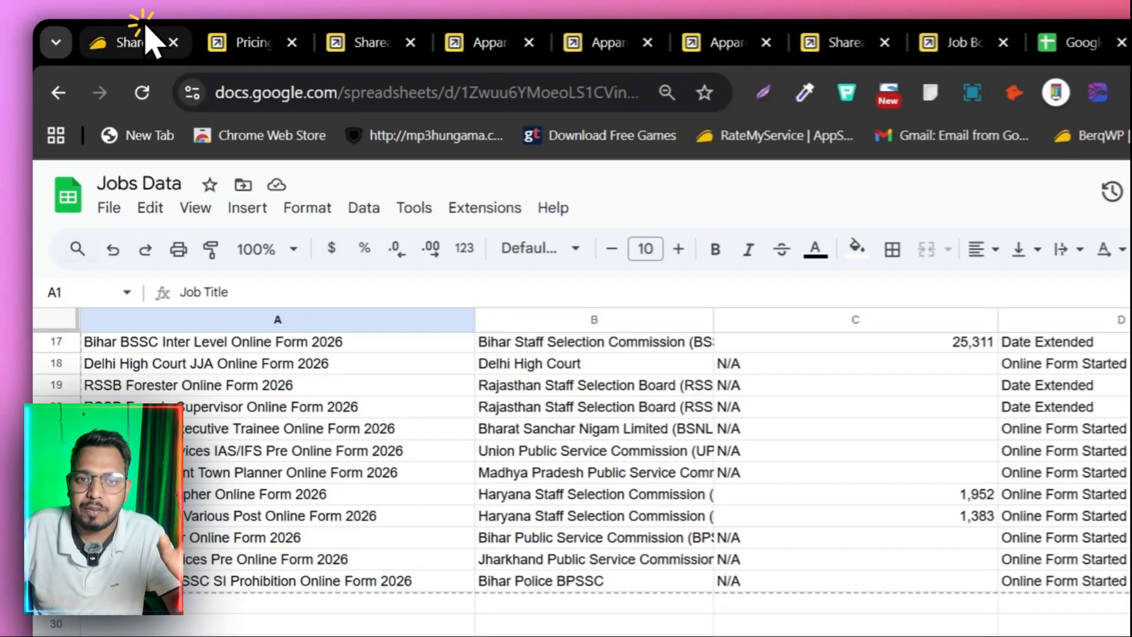
{"action": "left_click", "coordinate": [147, 38]}
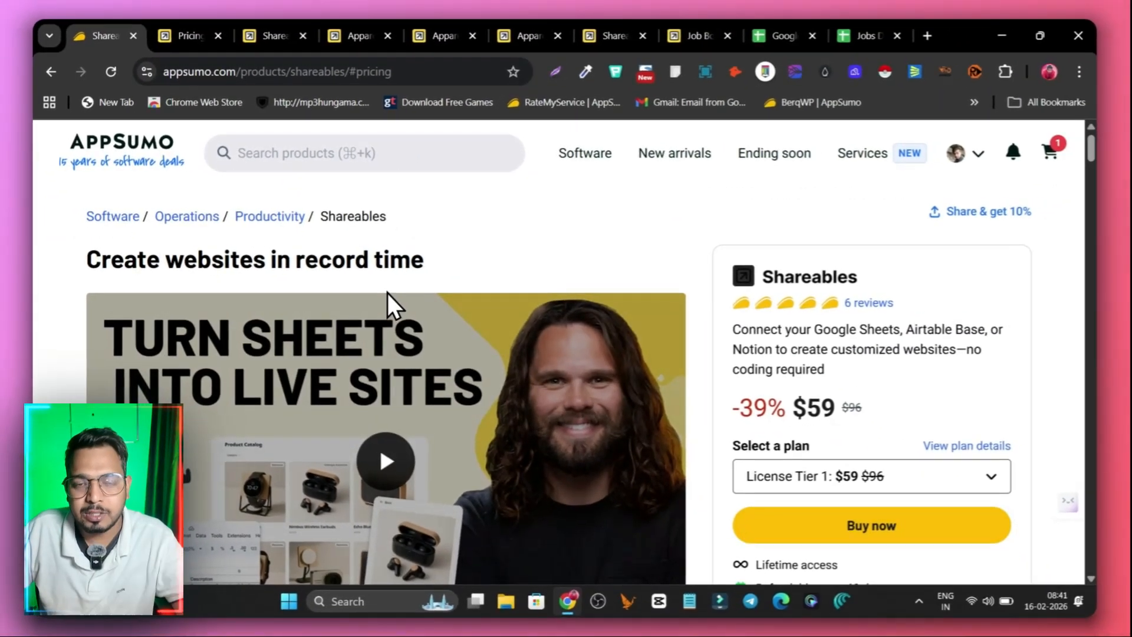